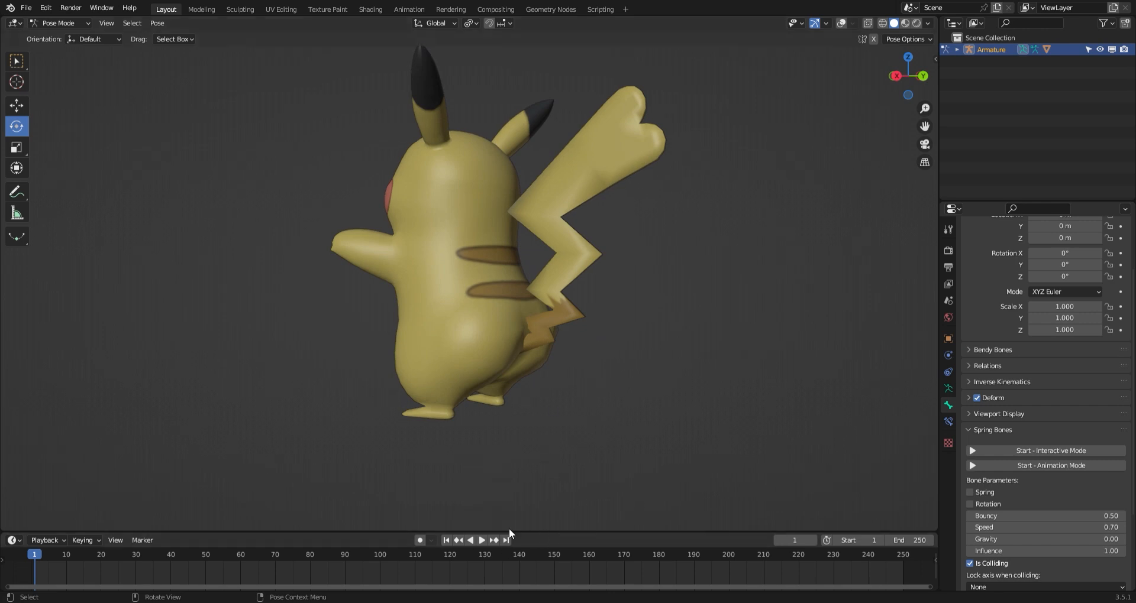
- Turn on the viewport overlays to reveal the rig, and select the cheek.L and cheek.R bones in turn
middle_click_drag(579, 316, 587, 351, "shift")
left_click(839, 22)
middle_click_drag(496, 417, 469, 418)
scroll(470, 417, "up", 4)
left_click(463, 373)
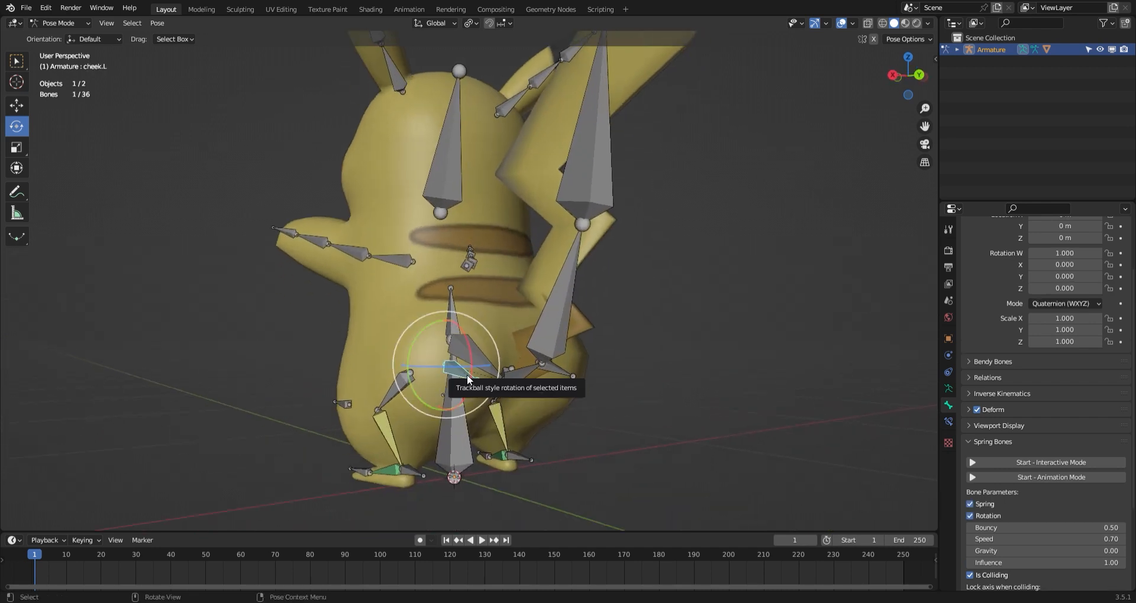
middle_click_drag(591, 374, 565, 373)
left_click(551, 372)
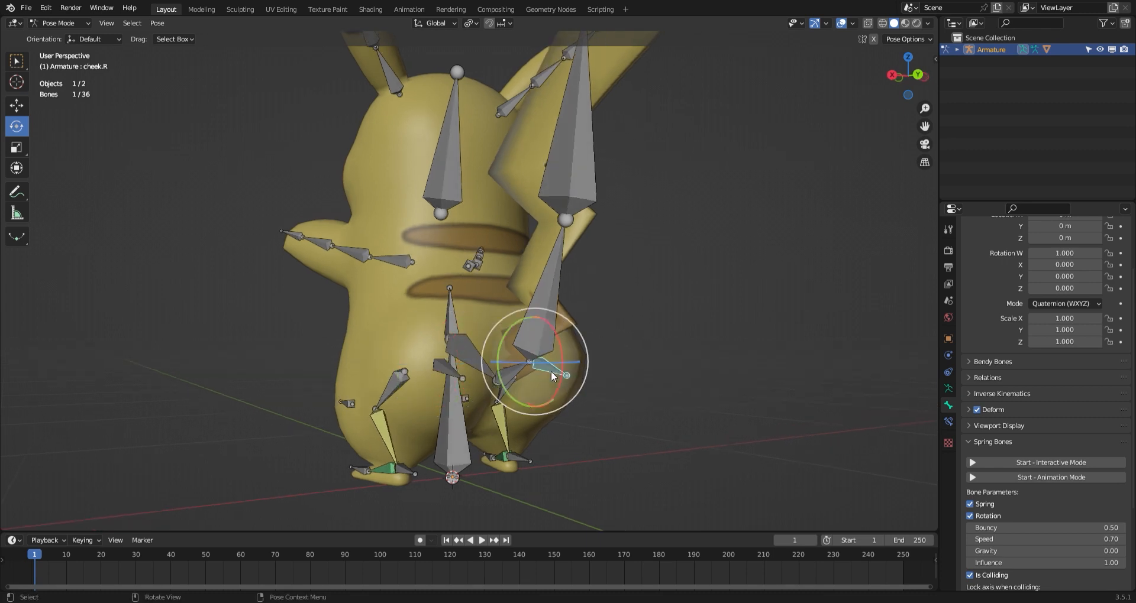
- Test the spring bones in interactive mode by moving the Origin bone along Z, cancel the move and stop the simulation
left_click(1000, 463)
left_click(456, 417)
key("g")
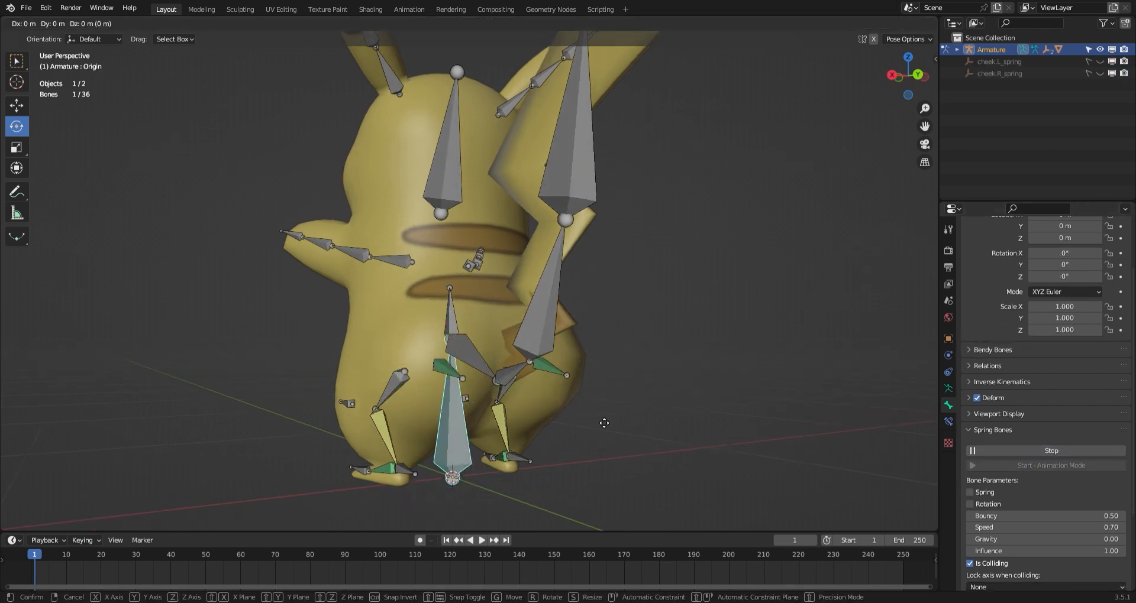
key("z")
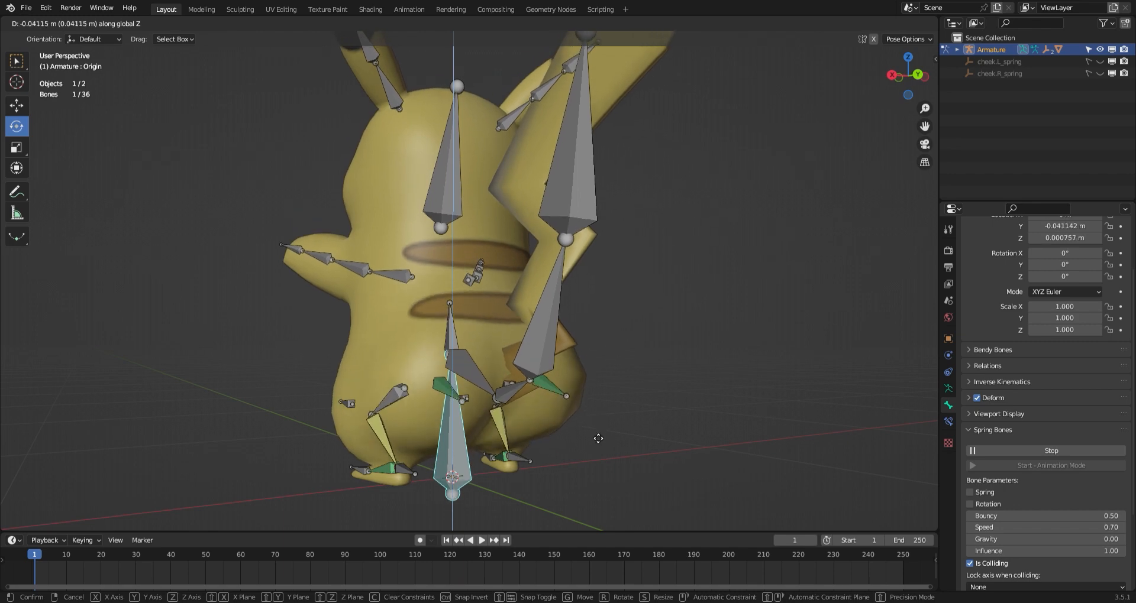
right_click(596, 433)
middle_click_drag(574, 400, 639, 417)
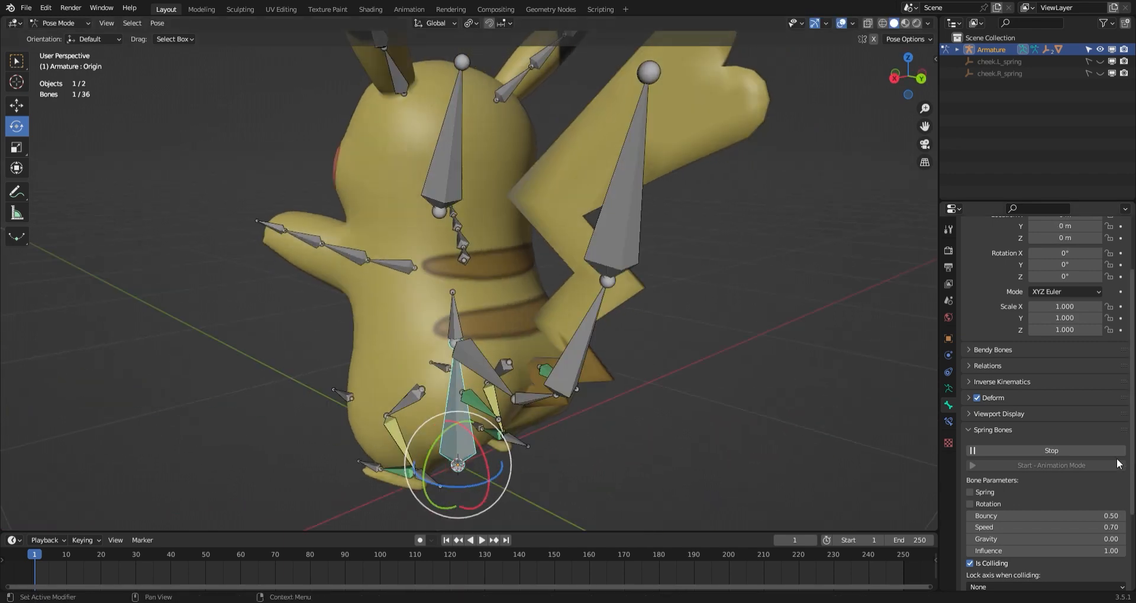
left_click(1051, 451)
middle_click_drag(612, 464, 598, 424)
left_click(598, 421)
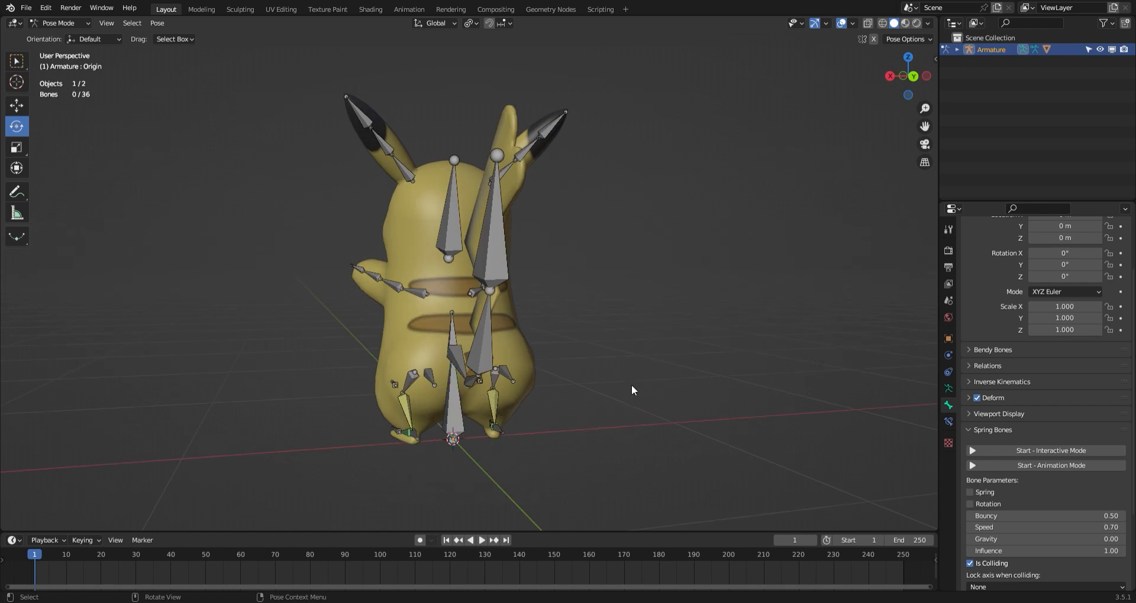
middle_click_drag(630, 387, 589, 394)
middle_click_drag(589, 407, 553, 405)
scroll(543, 404, "up", 2)
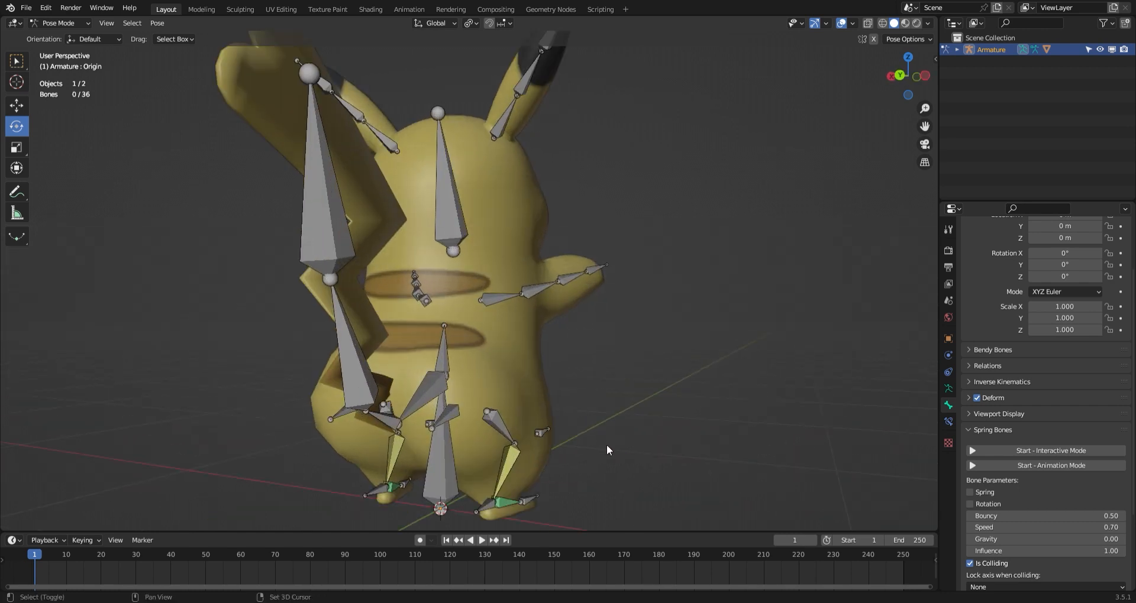
middle_click_drag(607, 448, 603, 407)
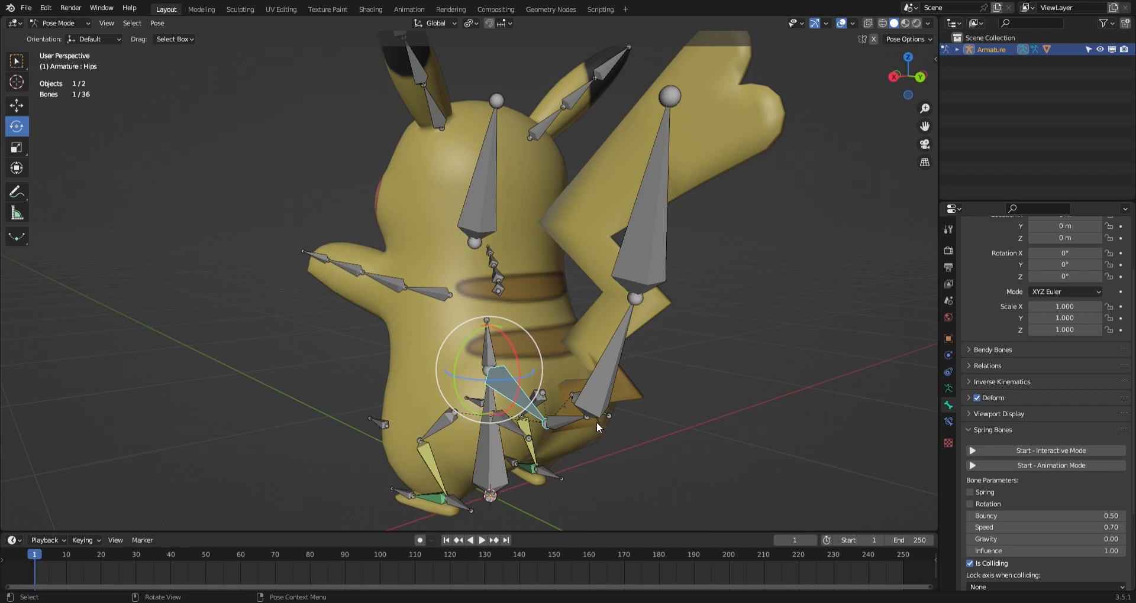
middle_click_drag(596, 421, 530, 379)
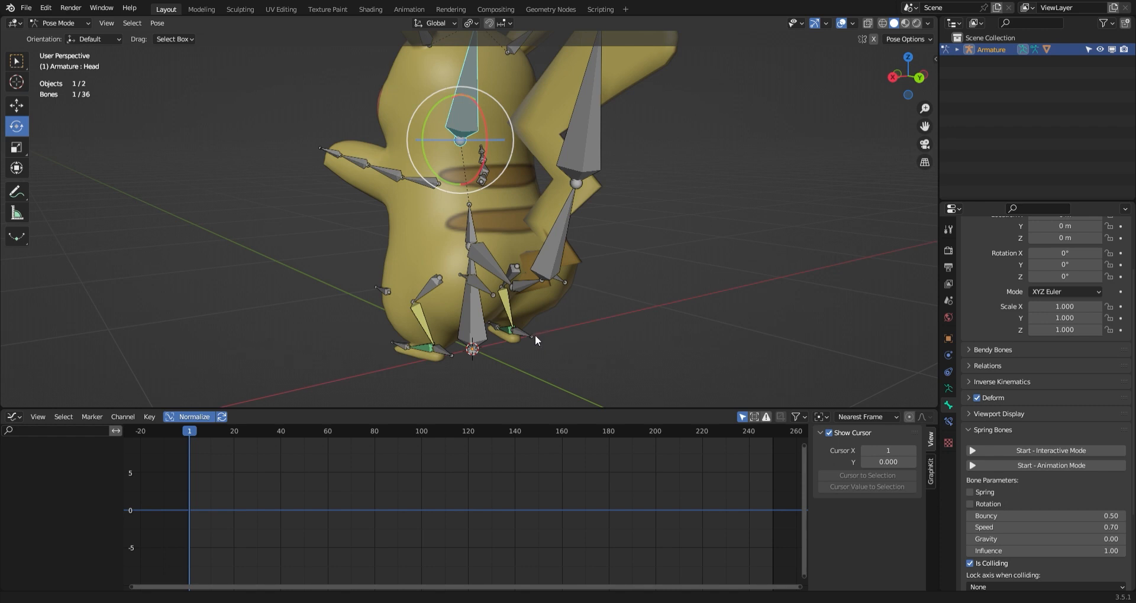
- Try to add a sound strip in the Video Sequencer, and return the area to the 3D Viewport
left_click(14, 24)
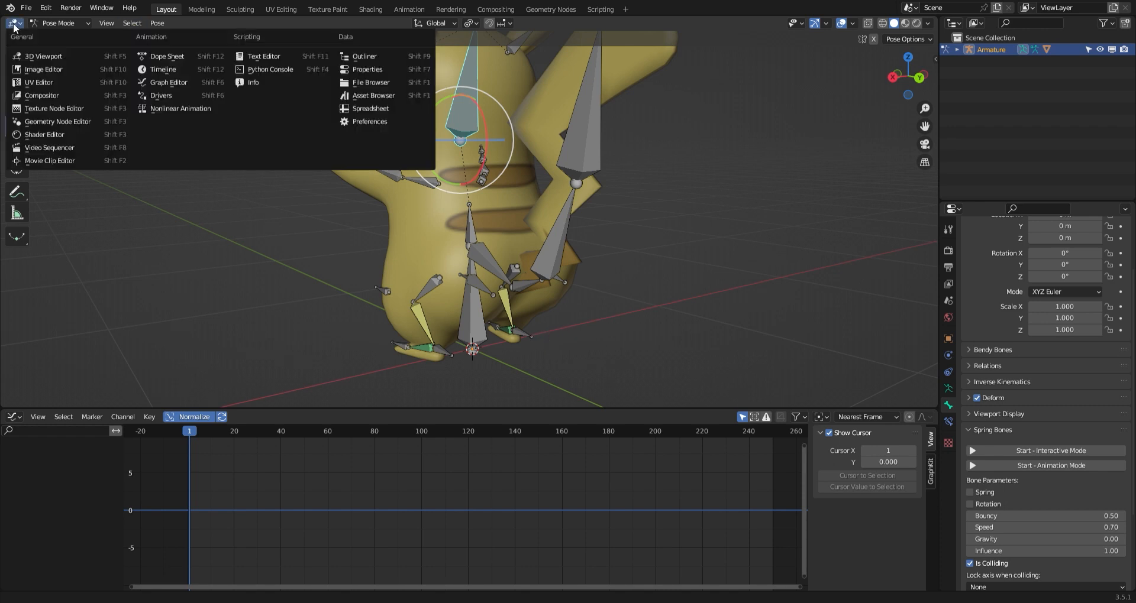
left_click(68, 148)
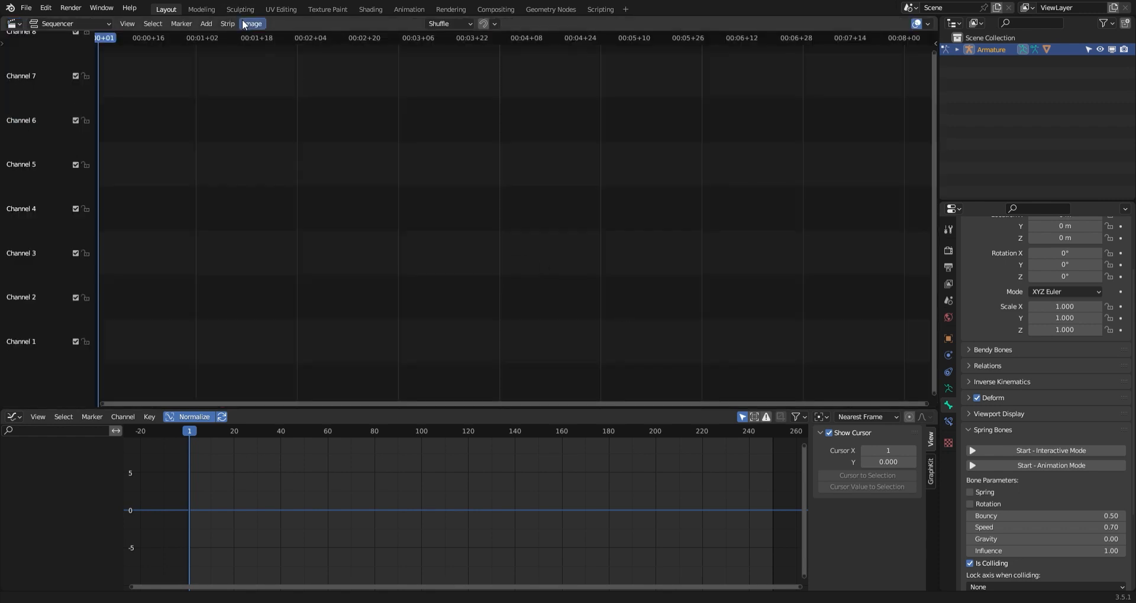
left_click(208, 22)
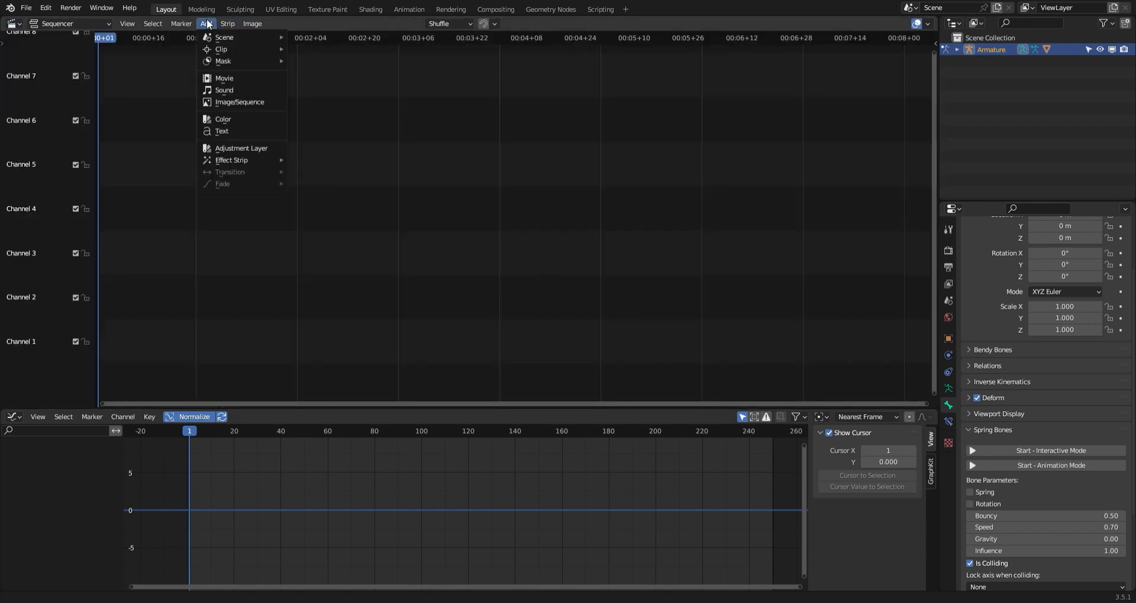
left_click(230, 90)
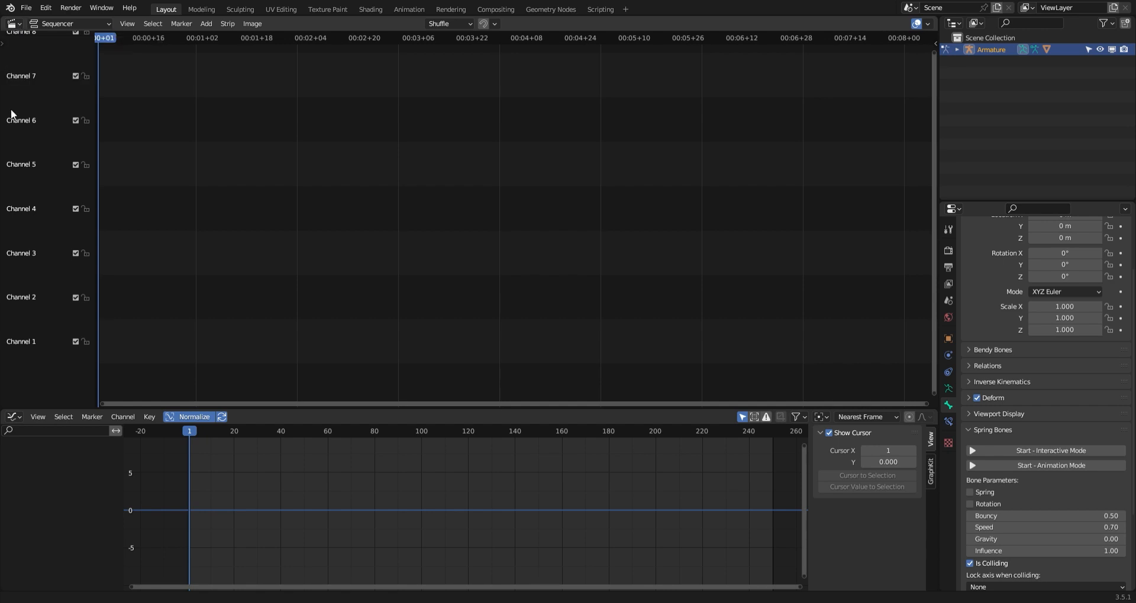
left_click(19, 26)
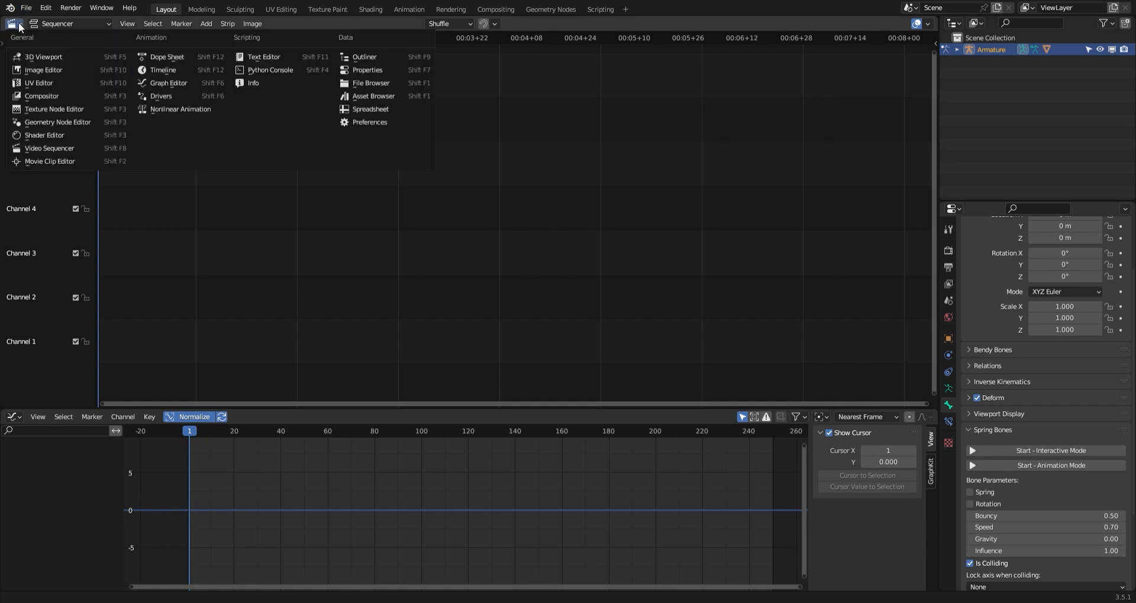
left_click(41, 58)
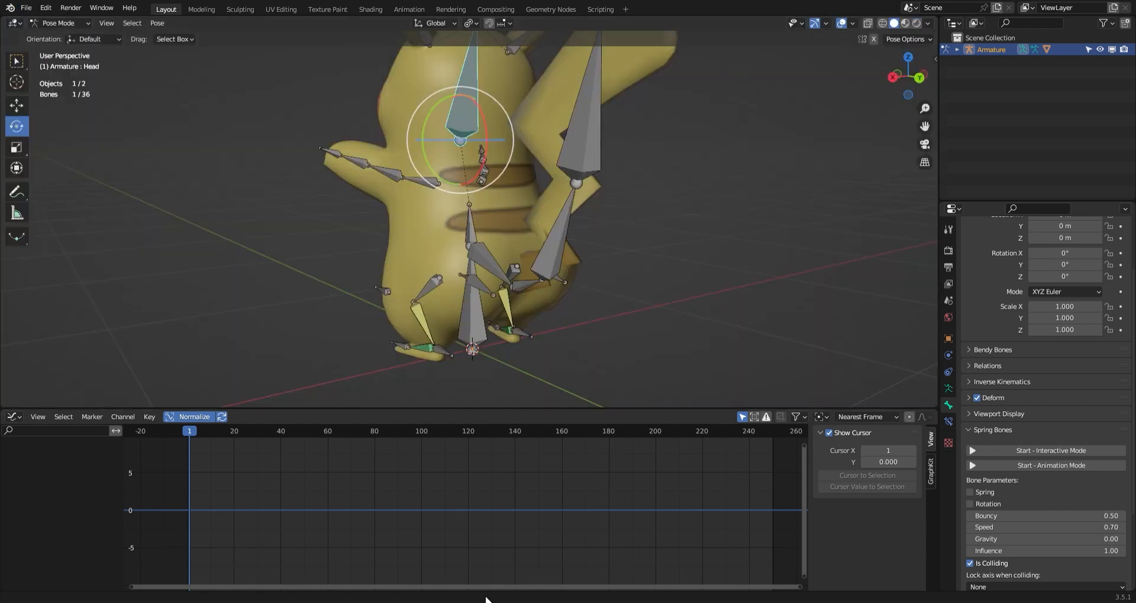
- Play the timeline in short bursts and return the playhead to the first frame
key("space")
key("space")
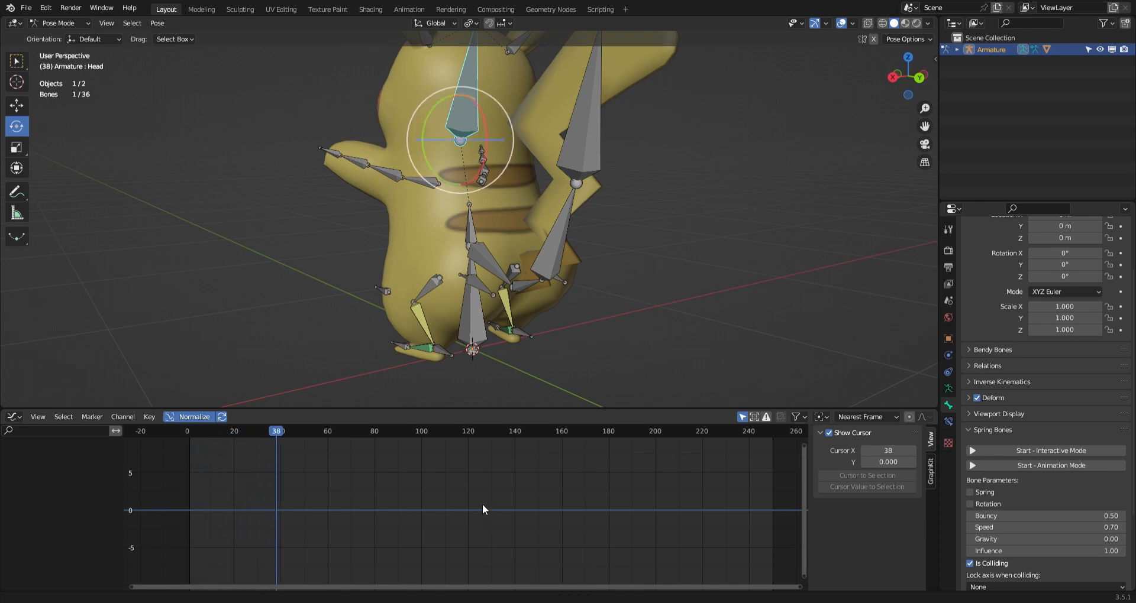
key("space")
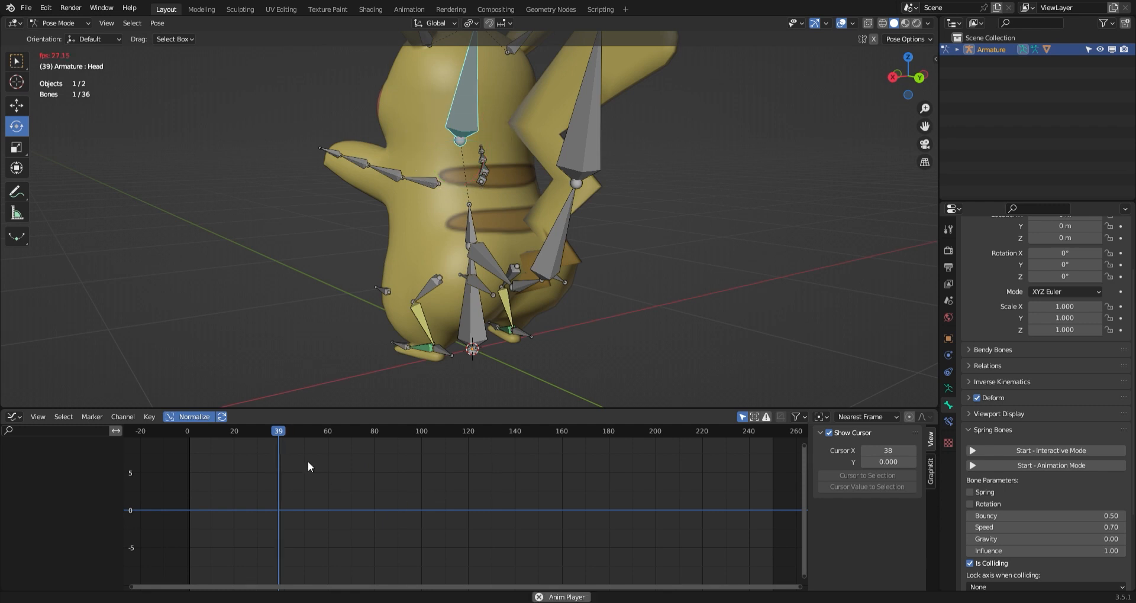
key("space")
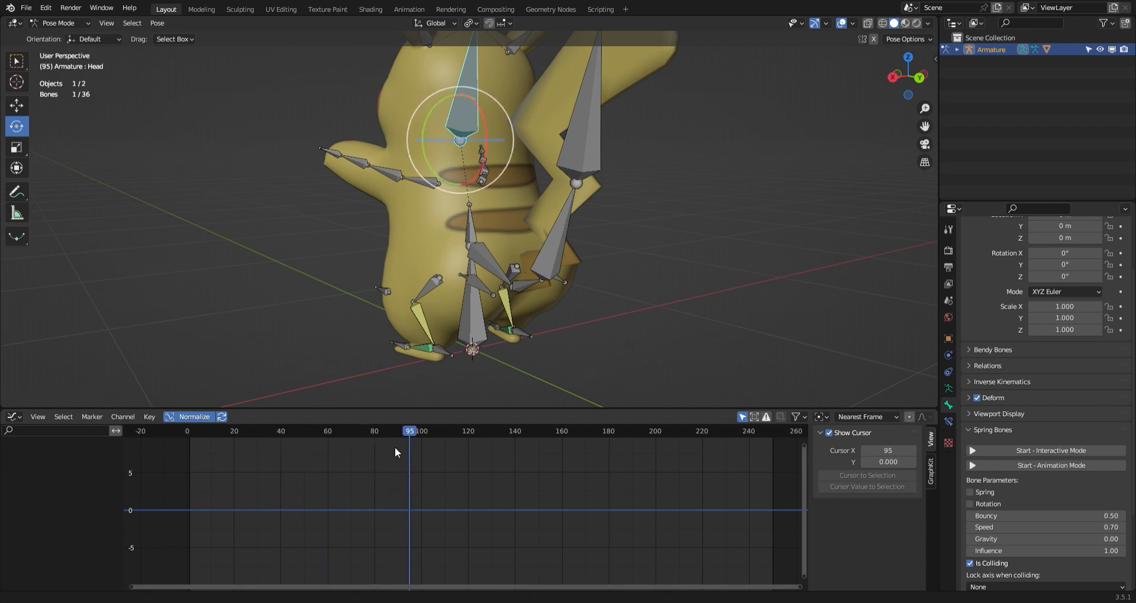
key("shift+Left")
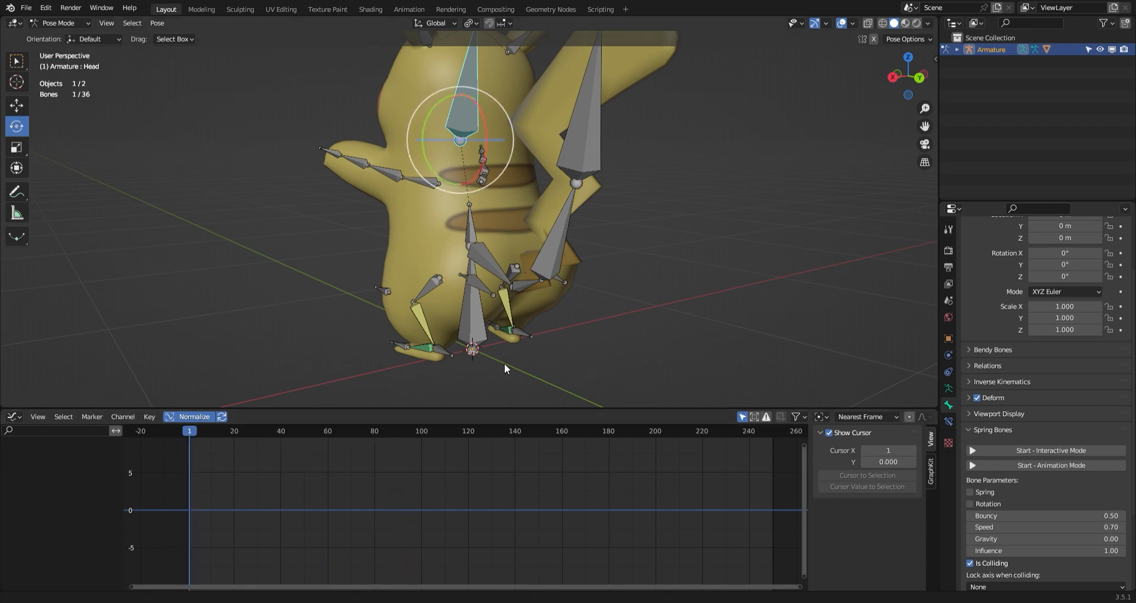
- Try to move the Origin bone along the Z axis at the base of the rig
middle_click_drag(504, 363, 596, 314)
scroll(584, 329, "up", 2)
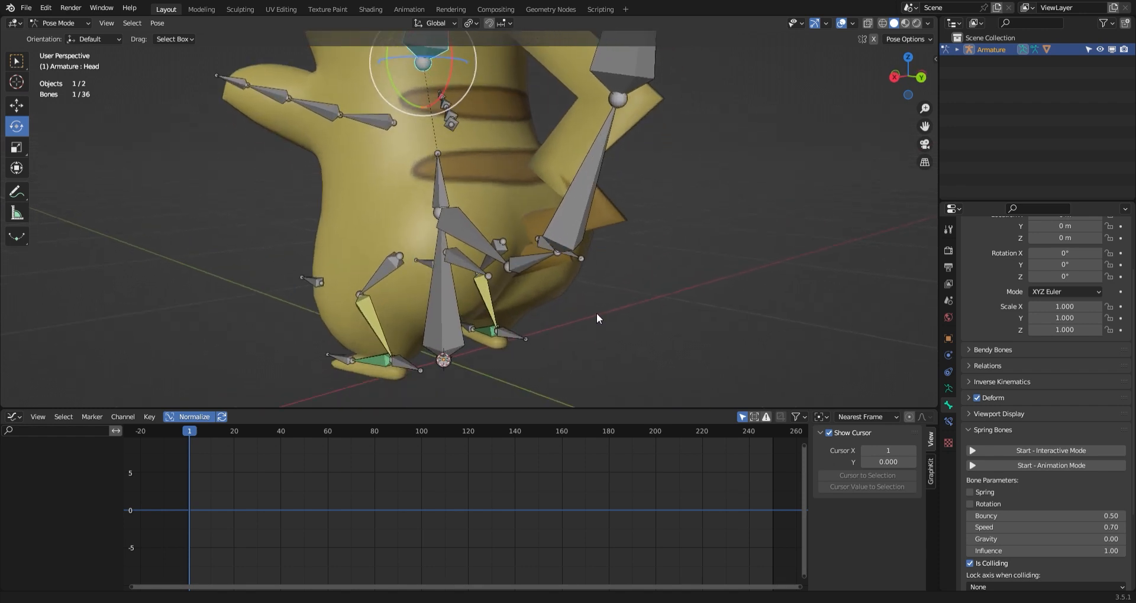
left_click(436, 320)
middle_click_drag(467, 311, 527, 290)
scroll(527, 290, "down", 2)
key("g")
key("z")
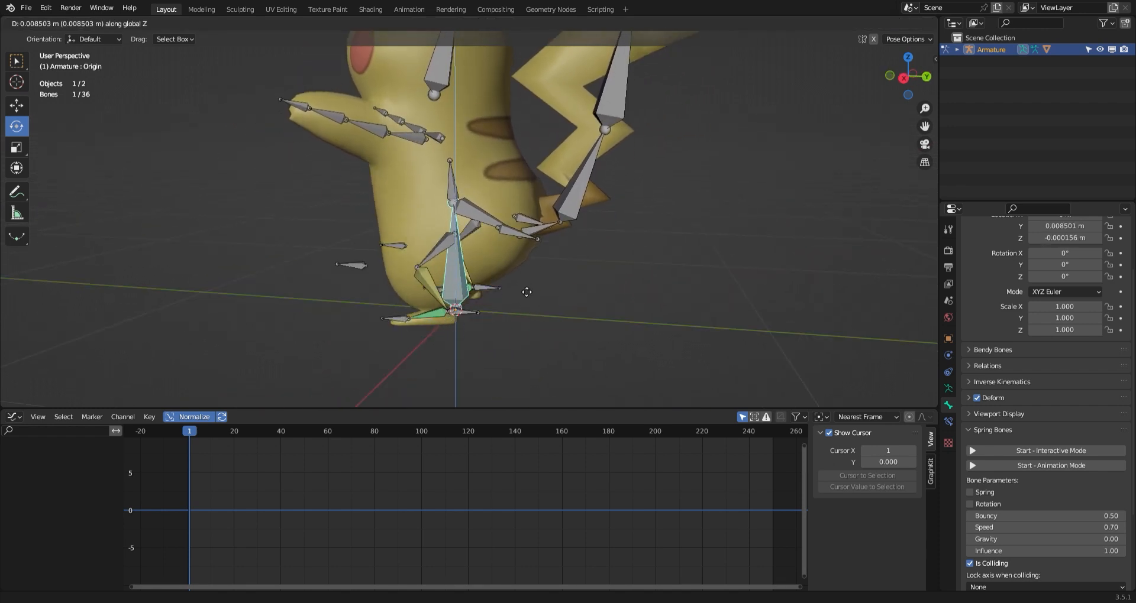
right_click(522, 279)
- Rotate the Spine1 bone freely so that the character's upper body bends forward
middle_click_drag(522, 280, 530, 290)
left_click(454, 193)
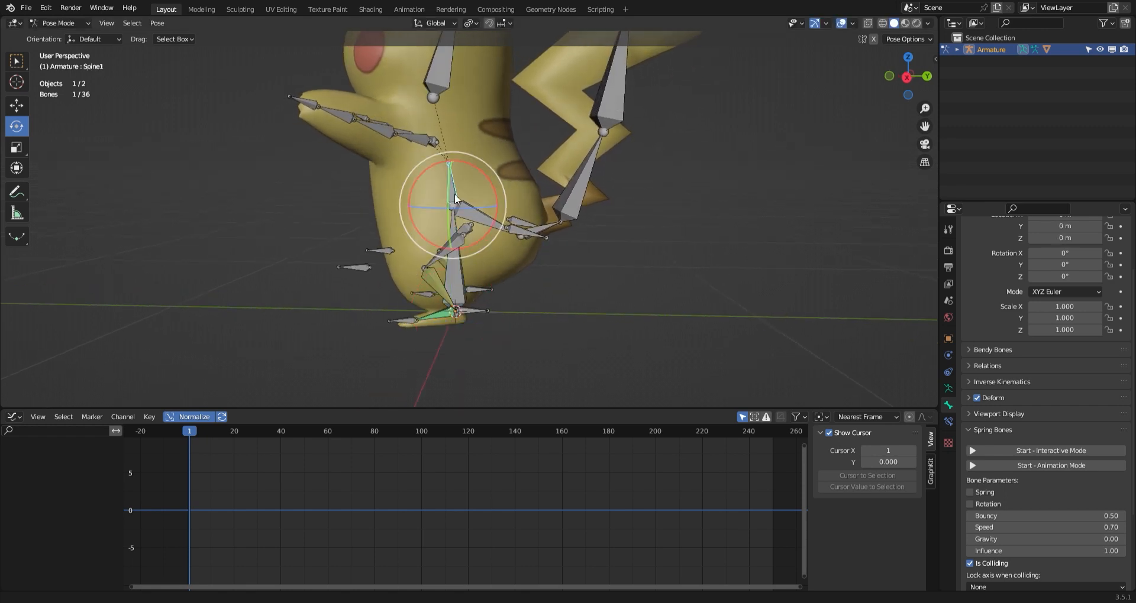
middle_click_drag(454, 193, 499, 235)
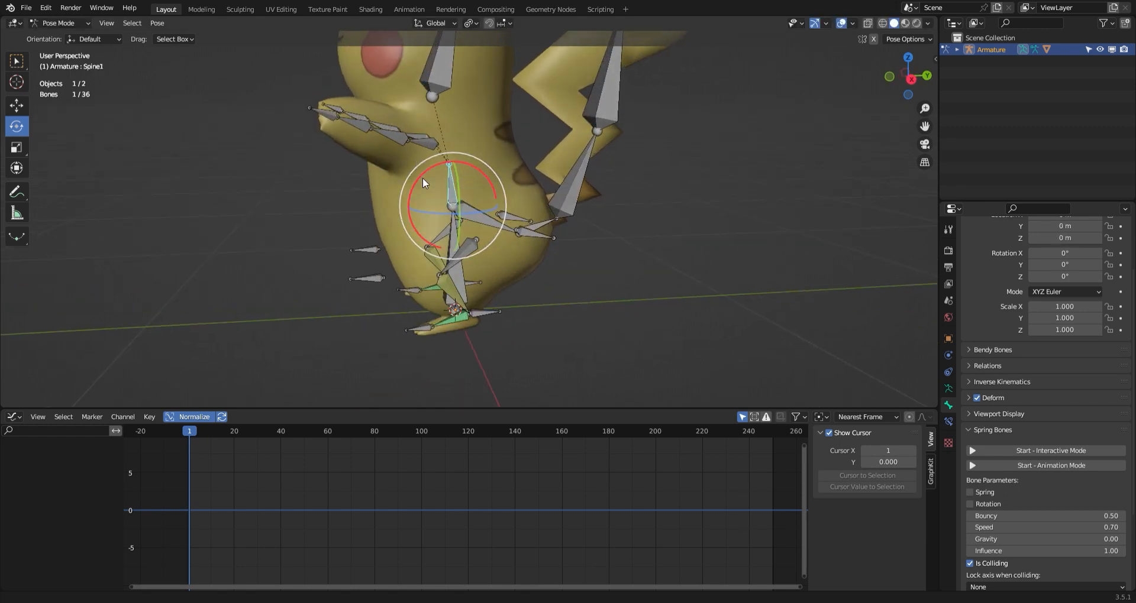
left_click_drag(423, 178, 469, 226)
middle_click_drag(470, 226, 517, 228)
- Select the left upper arm, forearm and hand bones and set the transform pivot point to Individual Origins
left_click(420, 260)
left_click(412, 309, "shift")
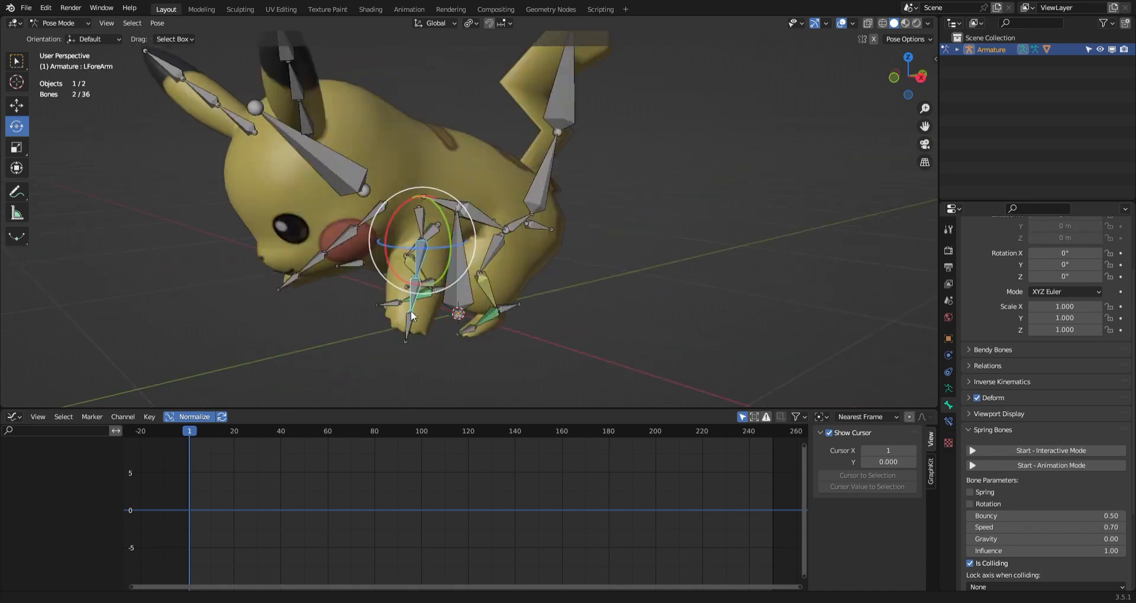
scroll(509, 290, "up", 3)
middle_click_drag(542, 310, 425, 278)
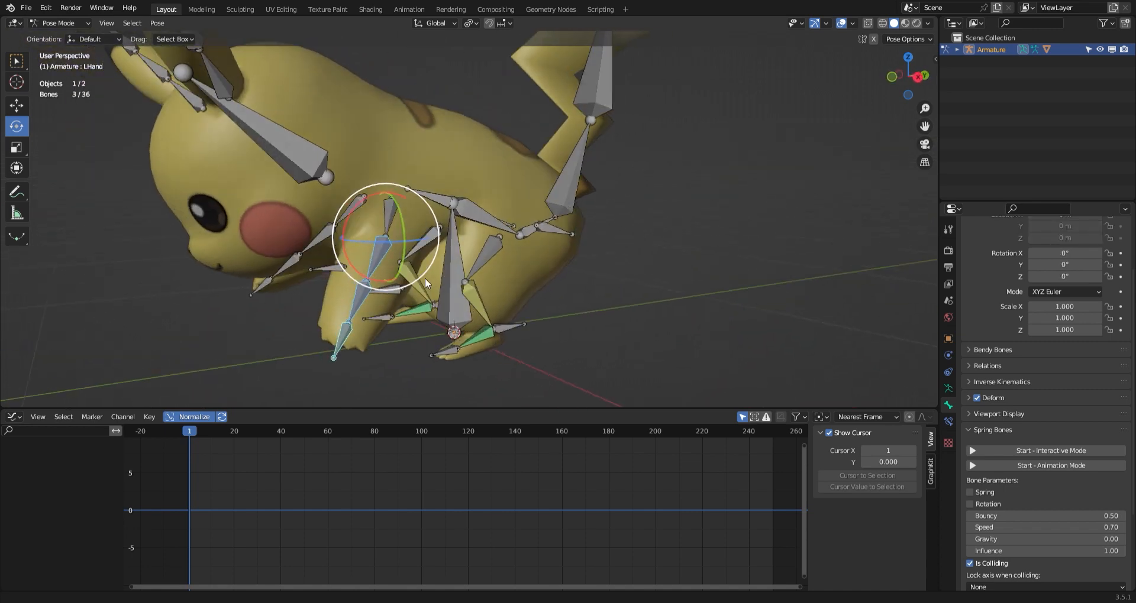
left_click(472, 23)
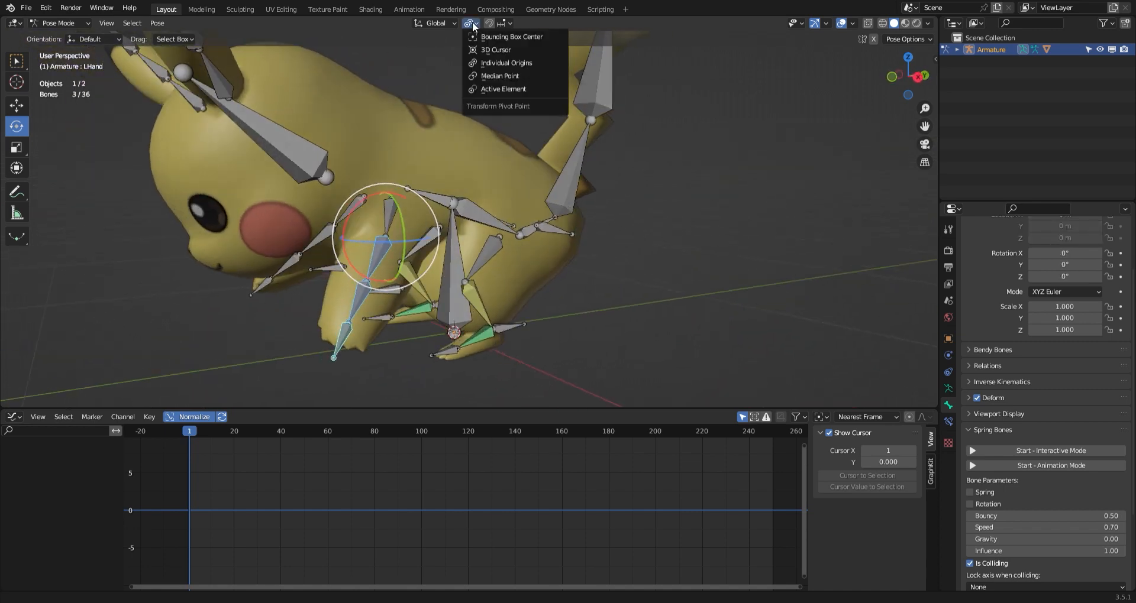
left_click(493, 68)
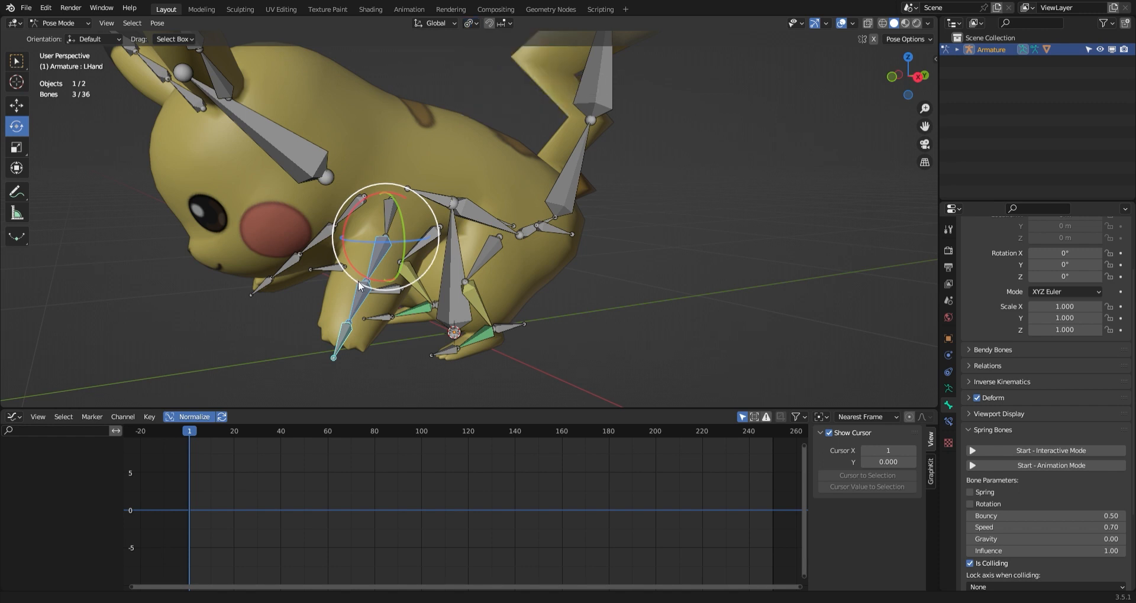
- Try to rotate the three left arm bones around their individual origins
middle_click_drag(393, 244, 417, 233)
left_click_drag(417, 234, 427, 197)
right_click(427, 198)
- Try to rotate the left arm bones about the Median Point pivot, and restore the pivot to Individual Origins
left_click(470, 23)
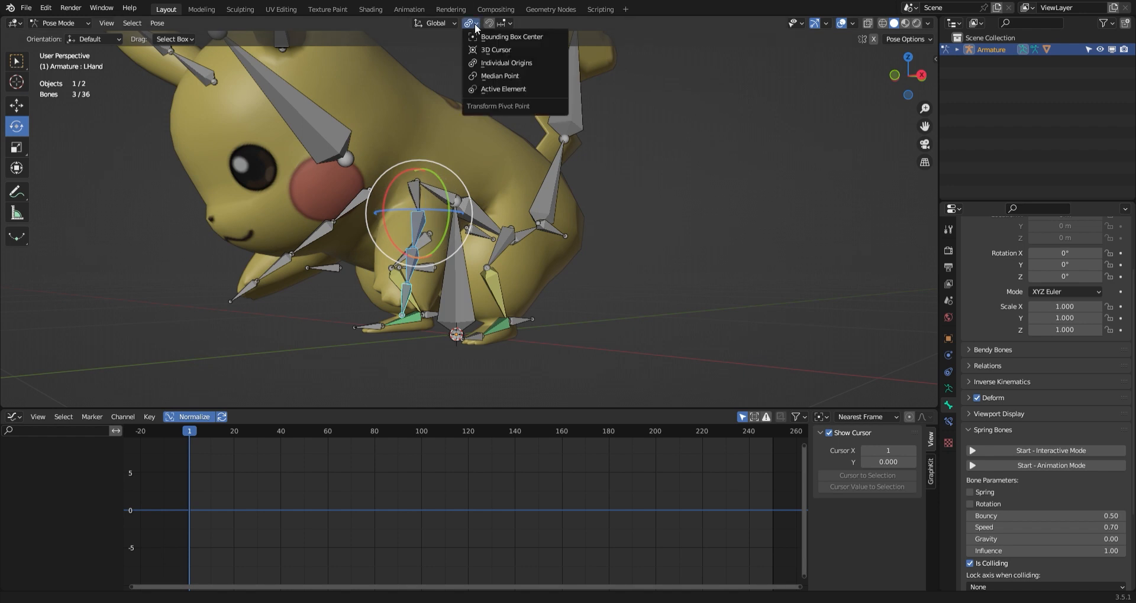
left_click(501, 77)
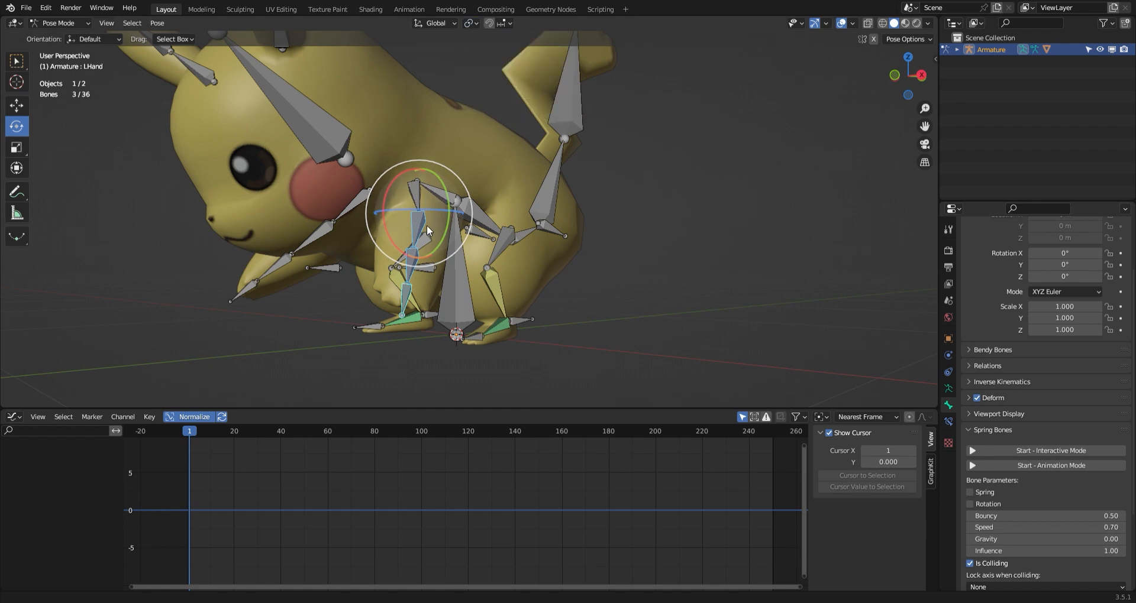
left_click_drag(427, 224, 481, 168)
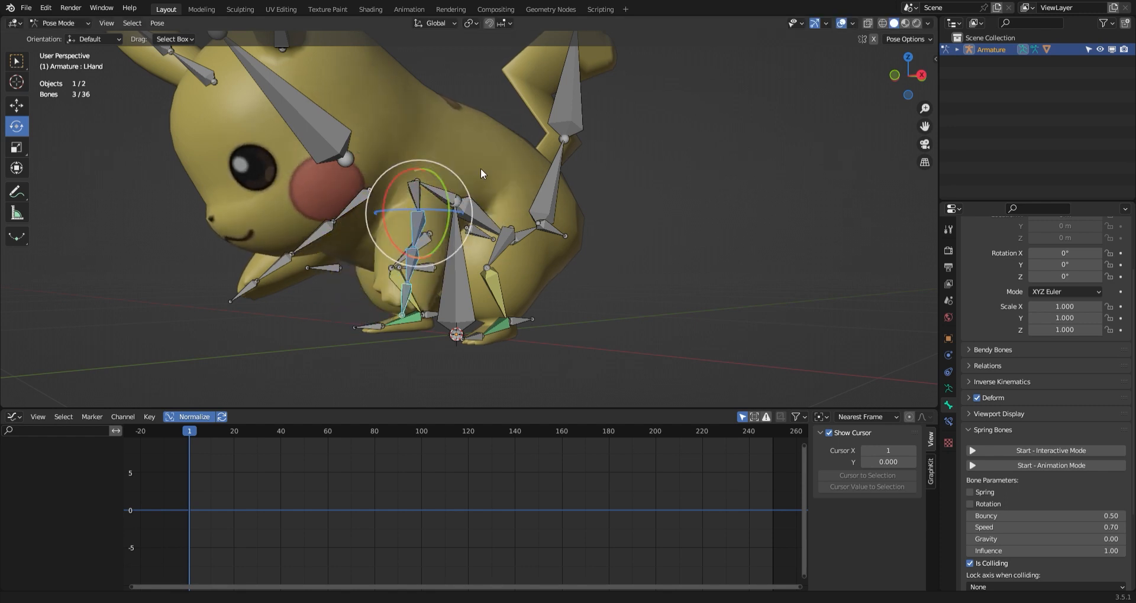
left_click(470, 24)
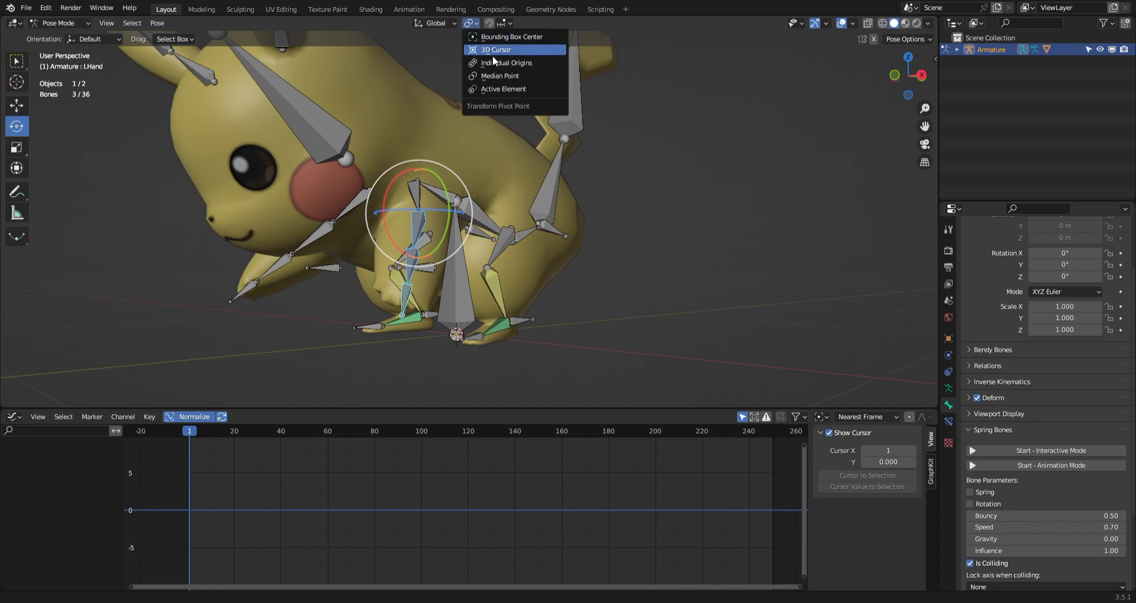
left_click(496, 60)
- Curl the left arm by trackball-rotating its shoulder, upper arm, forearm and hand bones together, to about -17°, 4° and 21.5° on the hand
middle_click_drag(439, 237, 509, 284)
scroll(474, 241, "down", 1)
left_click(512, 263)
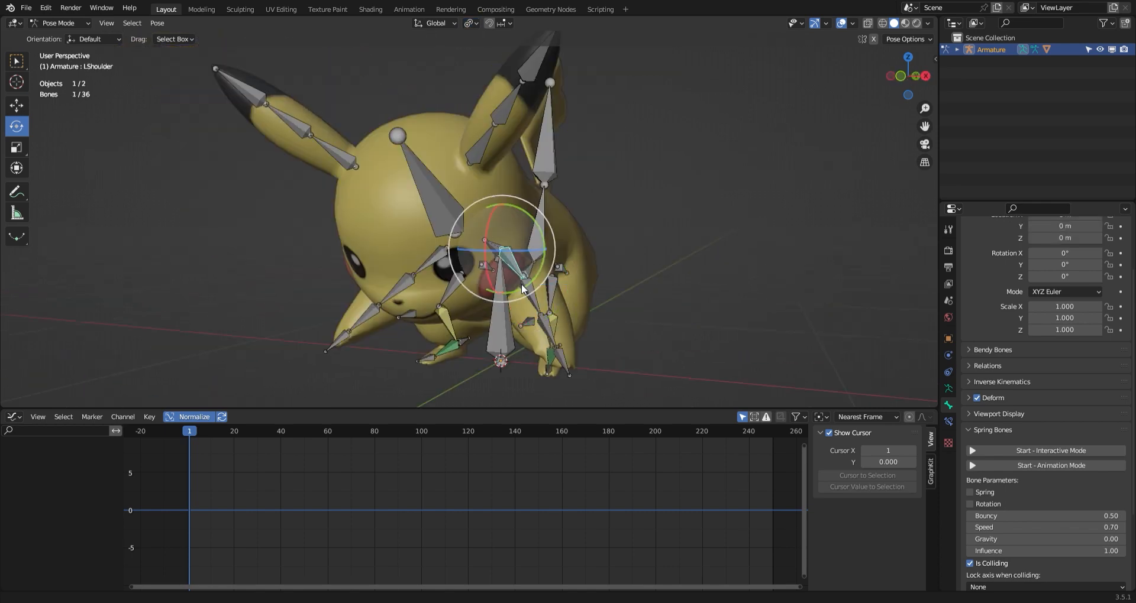
left_click(536, 301, "shift")
left_click(548, 331, "shift")
left_click(561, 362, "shift")
middle_click_drag(636, 361, 639, 299)
key("r")
key("r")
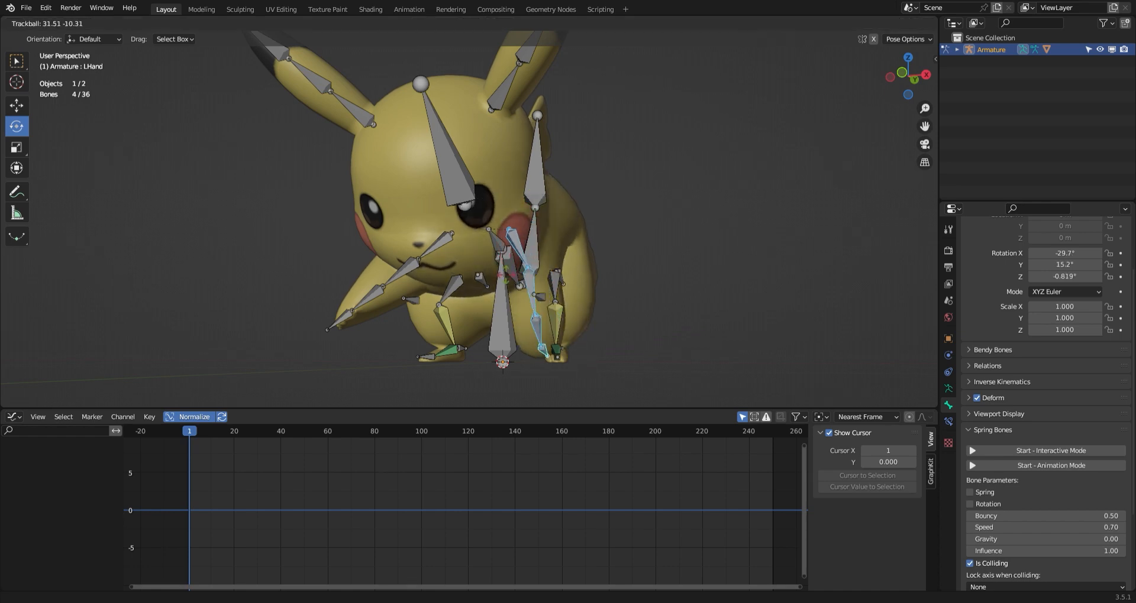
left_click(597, 281)
- Trackball-rotate the right shoulder, upper arm, forearm and hand bones together, to about 5.5°, -8.5° and -26.6° on the hand
middle_click_drag(597, 281, 524, 284)
scroll(582, 281, "down", 3)
scroll(590, 294, "up", 3)
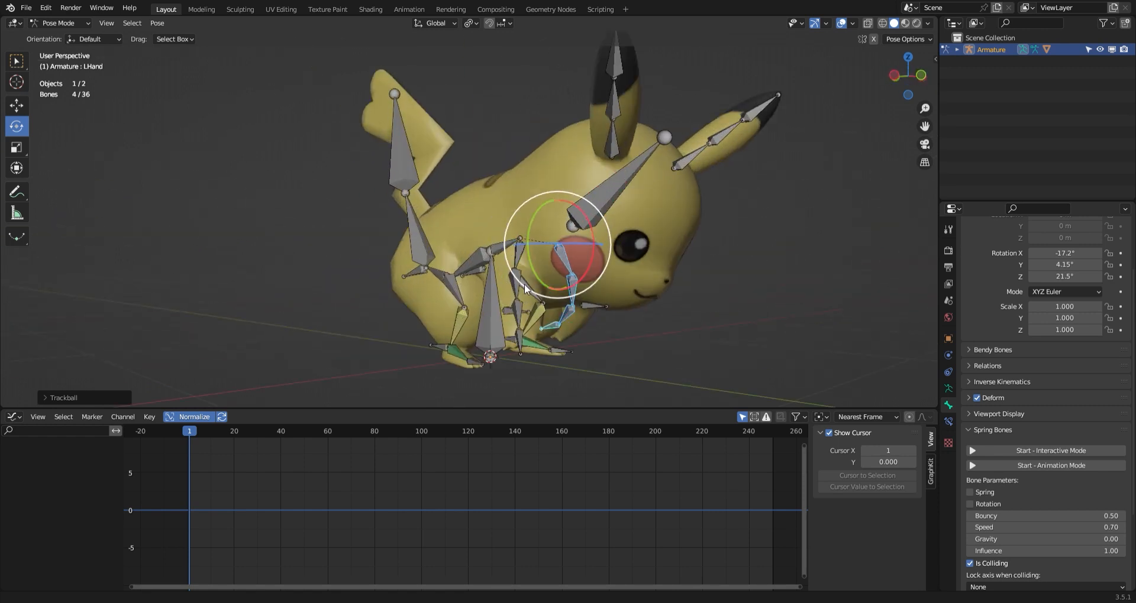
left_click(512, 277)
left_click(513, 278, "shift")
left_click(518, 311, "shift")
left_click(519, 341, "shift")
middle_click_drag(520, 341, 533, 303)
key("r")
key("r")
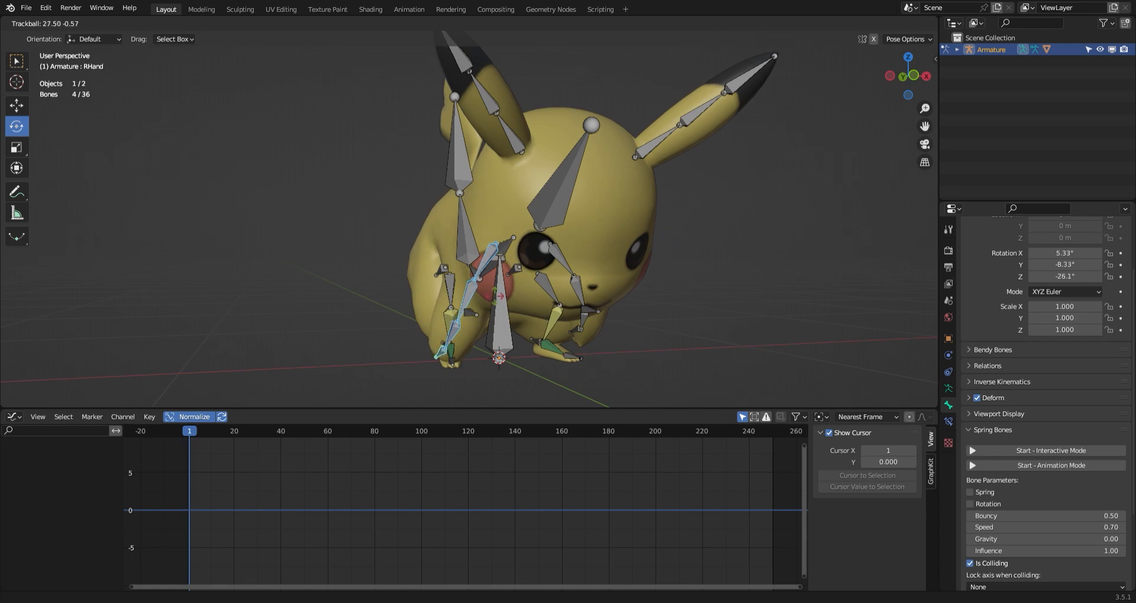
left_click(497, 296)
- Hide the viewport overlays to examine the posed character from the side, and show them again
middle_click_drag(505, 296, 479, 308)
middle_click_drag(648, 308, 638, 243)
key("shift+alt+z")
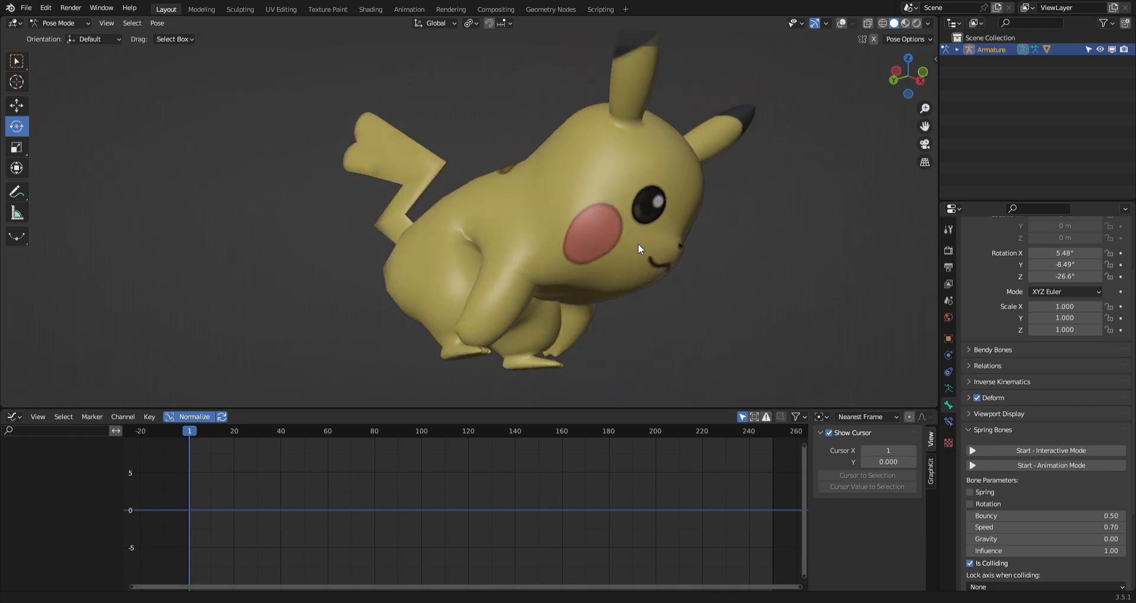
left_click(839, 23)
- Select the Origin bone, set the animation's end frame to 20 in the Timeline and return to the Graph Editor
middle_click_drag(719, 222, 503, 278)
left_click(469, 314)
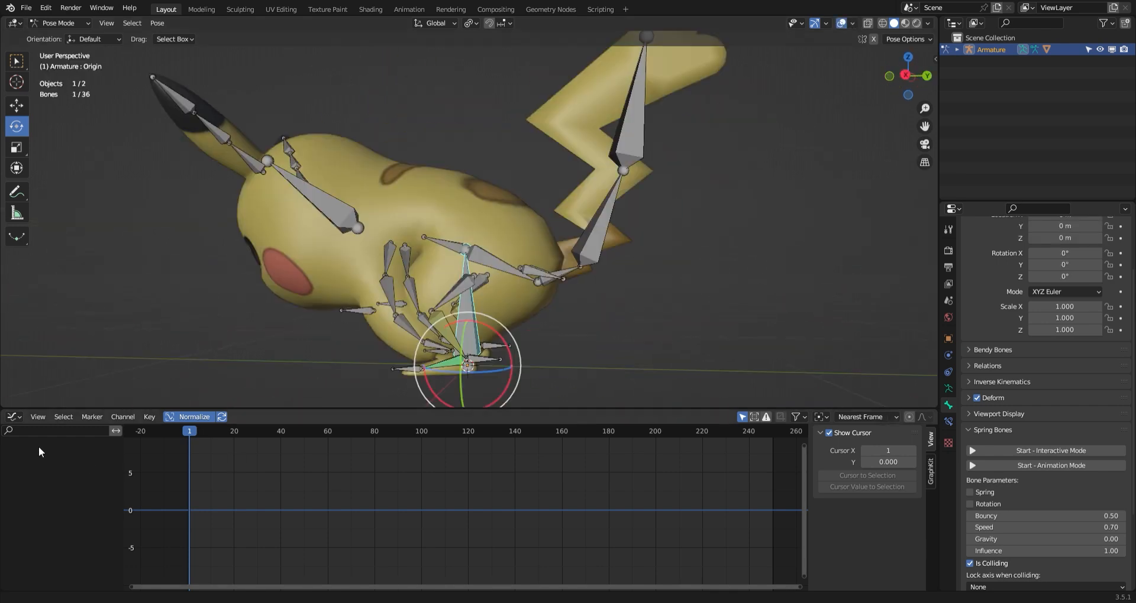
left_click(20, 418)
left_click(158, 469)
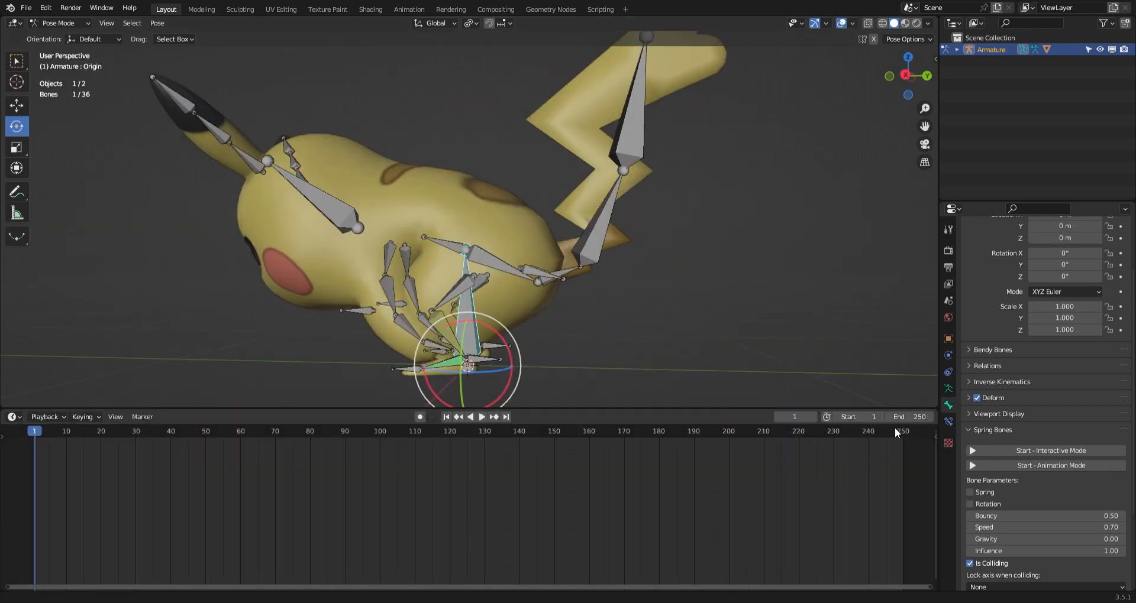
left_click(914, 417)
type("20")
key("Return")
key("ctrl+Tab")
- Lower the Origin bone about 0.031 m along the global Z axis and insert a Location & Rotation keyframe at frame 1
key("g")
key("z")
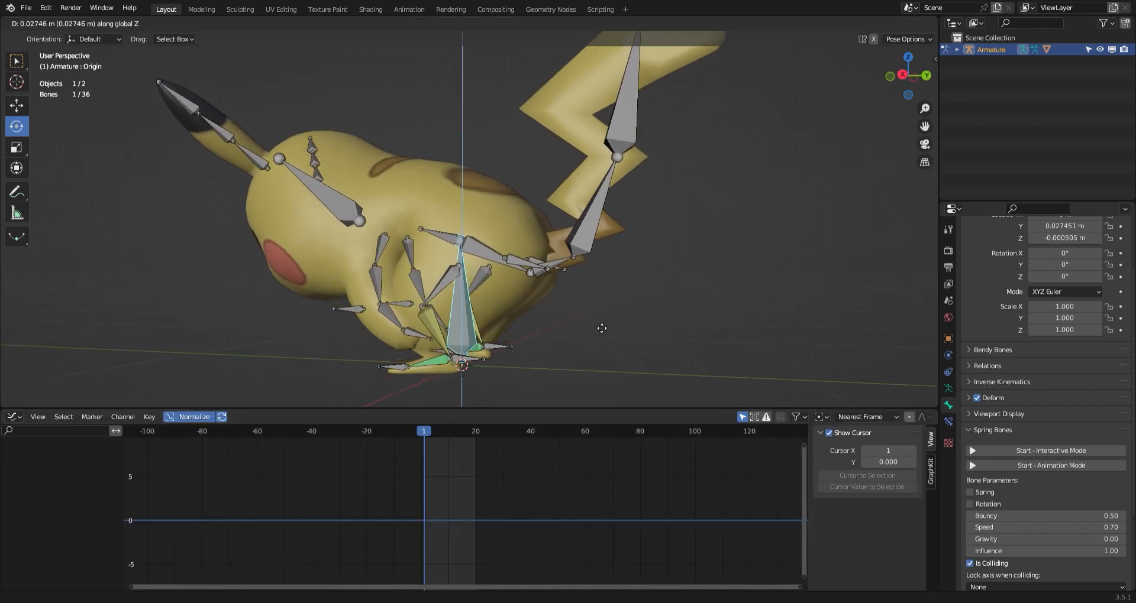
left_click(601, 347)
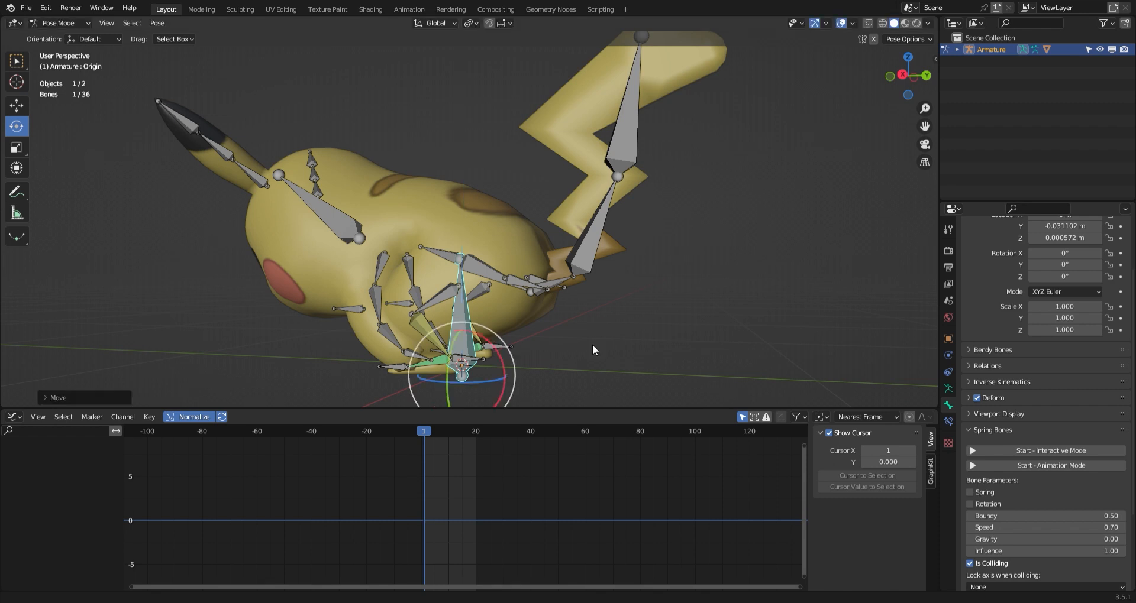
middle_click_drag(592, 344, 593, 353)
key("i")
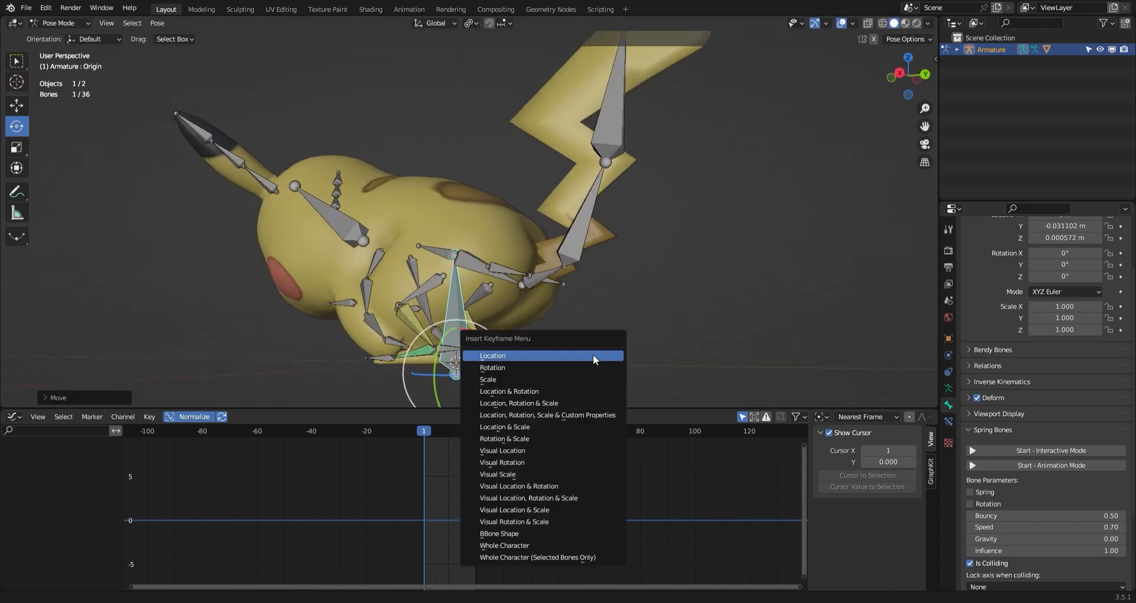
left_click(573, 391)
middle_click_drag(573, 390, 562, 372)
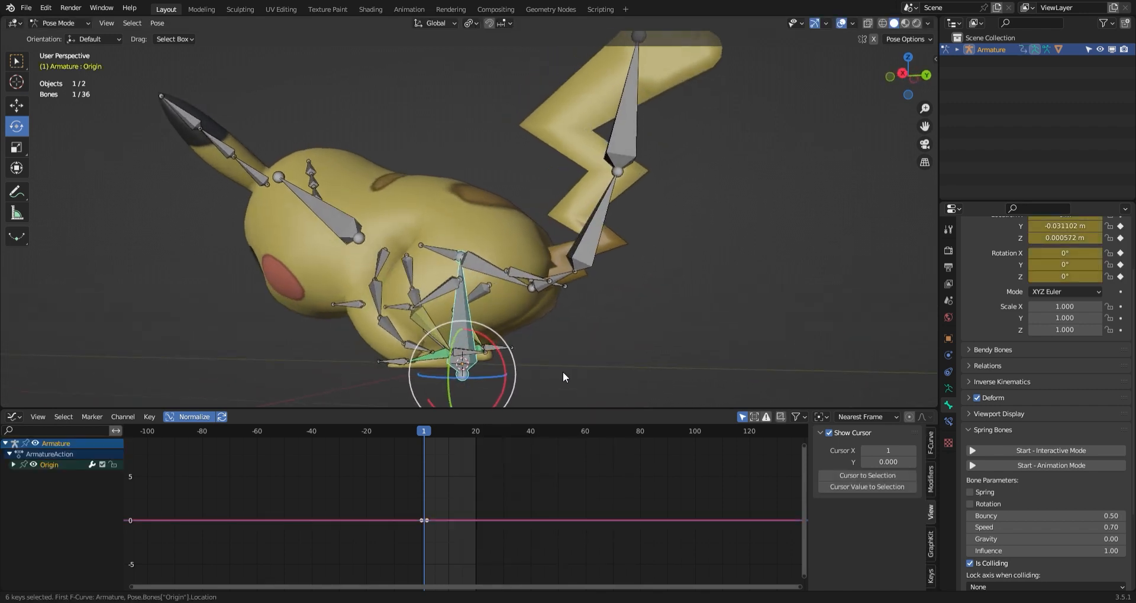
- At frame 11, raise the Origin bone about 0.111 m along the global Z axis and insert a Location & Rotation keyframe
left_click_drag(425, 431, 454, 432)
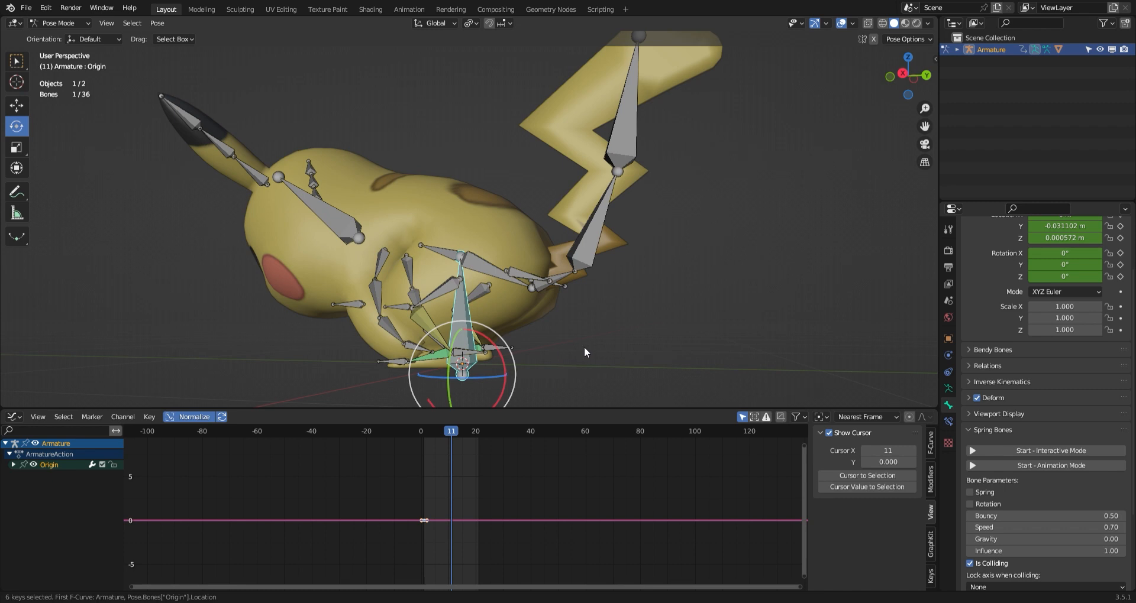
middle_click_drag(585, 352, 559, 349)
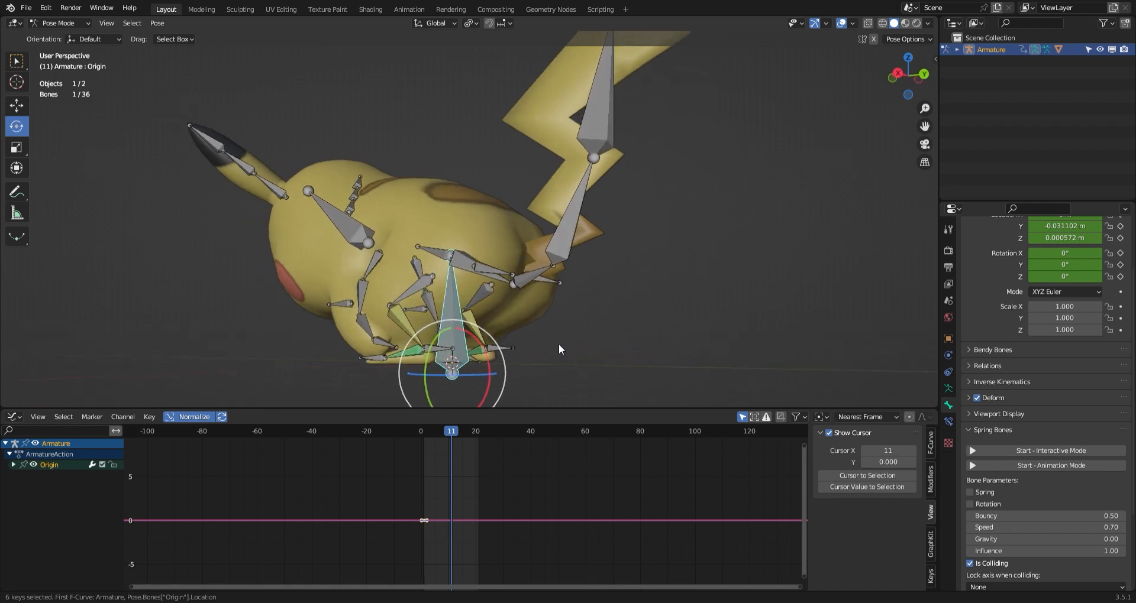
key("g")
key("z")
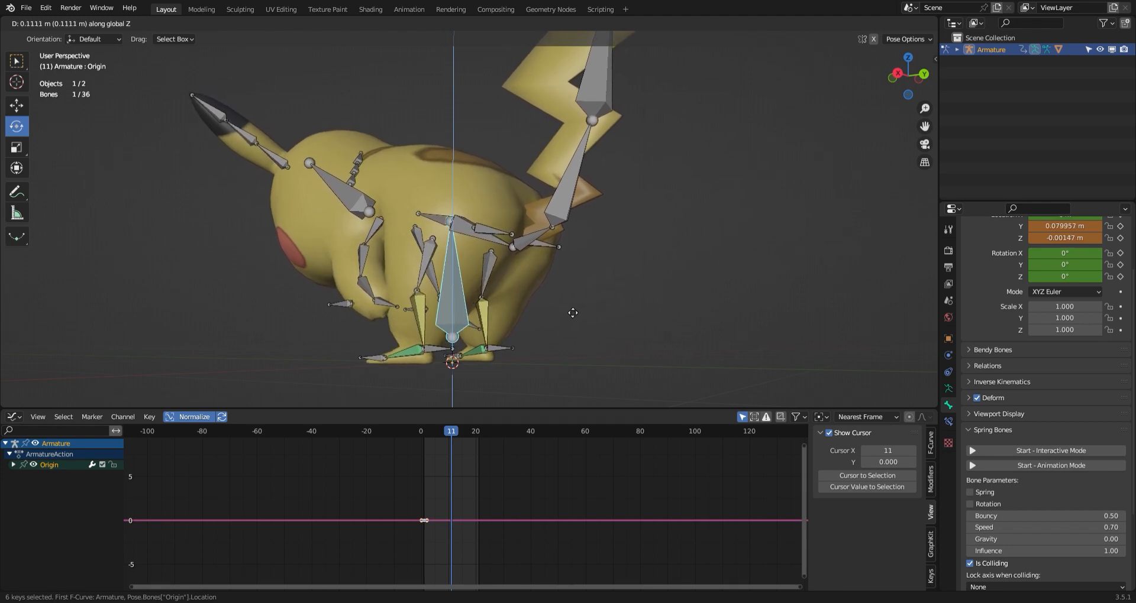
left_click(570, 313)
middle_click_drag(504, 301, 540, 326)
key("i")
left_click(559, 325)
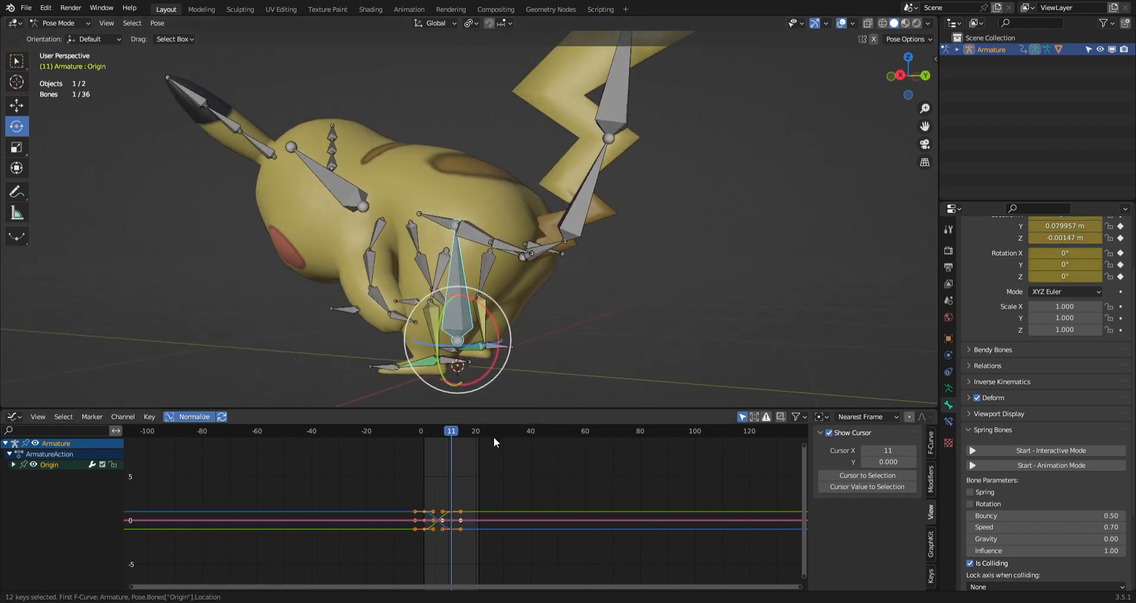
- Copy the Origin bone's frame 1 keyframes and paste them at frame 21
left_click(463, 482)
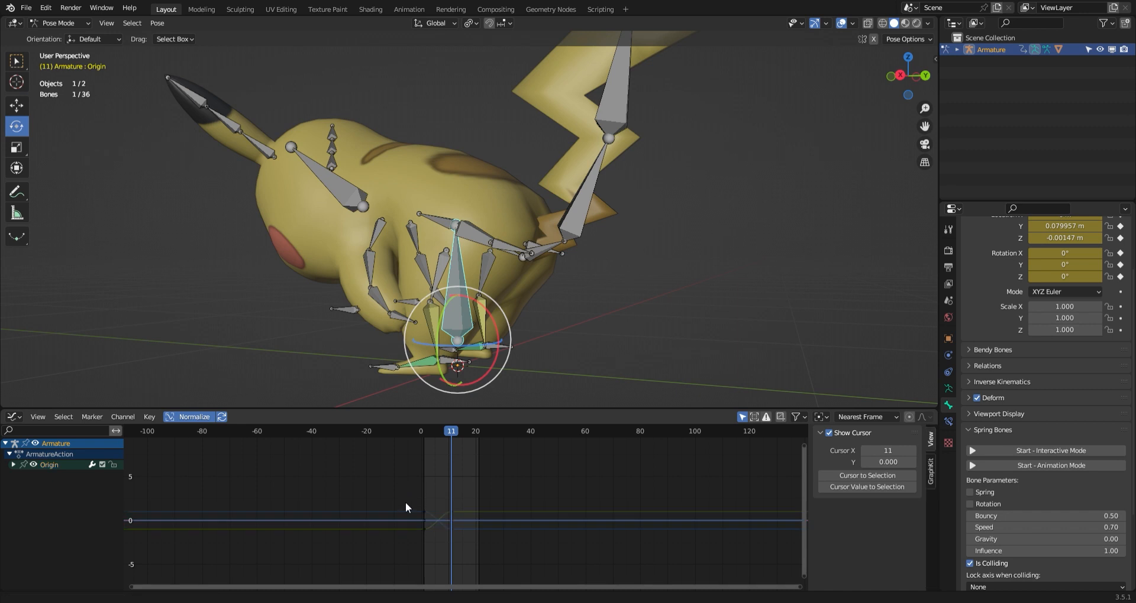
left_click_drag(406, 502, 439, 539)
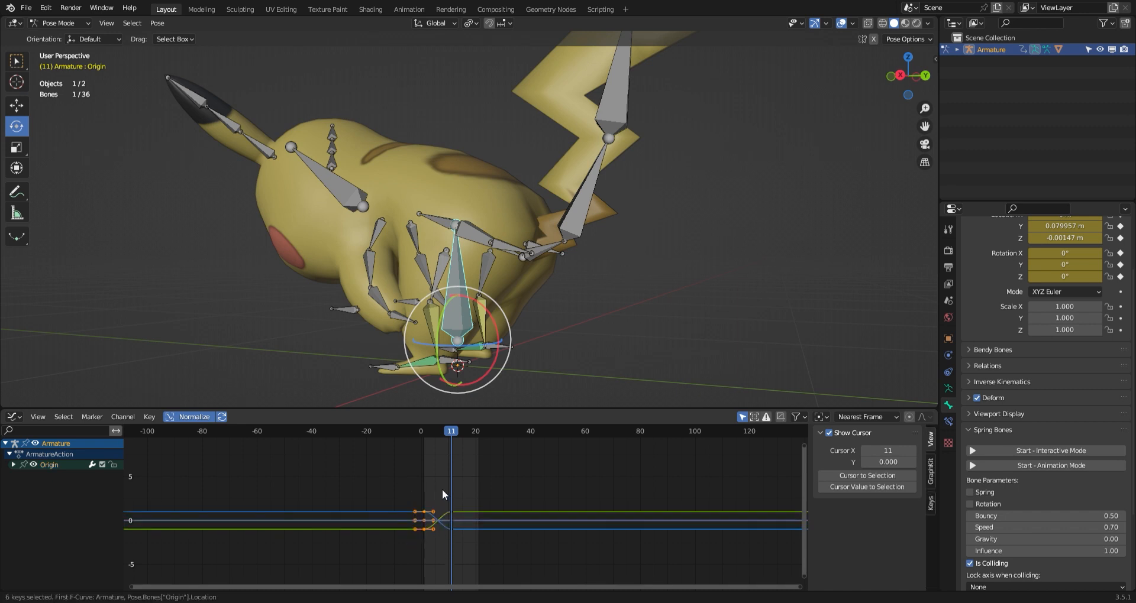
key("shift+Right")
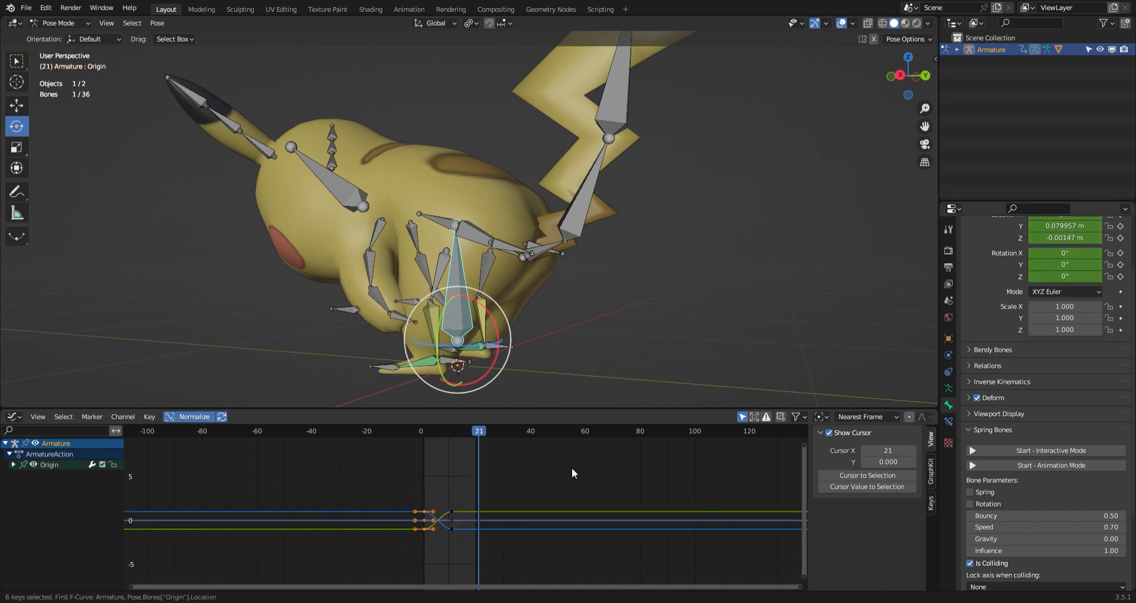
key("ctrl+v")
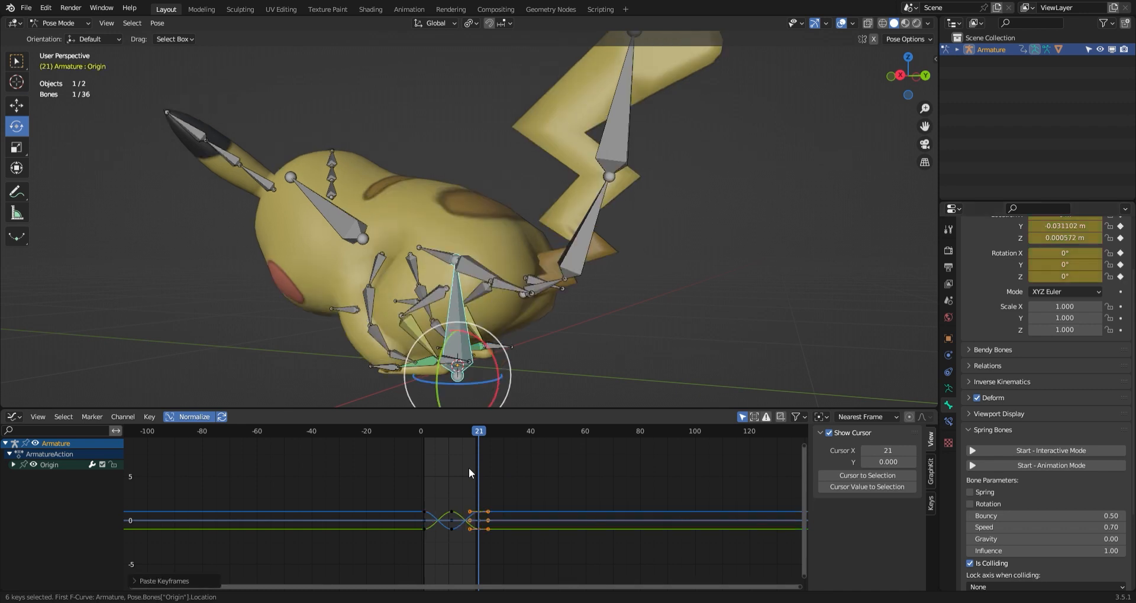
- Play back the up-and-down body motion, examine it from behind and the side, and return to frame 1
key("space")
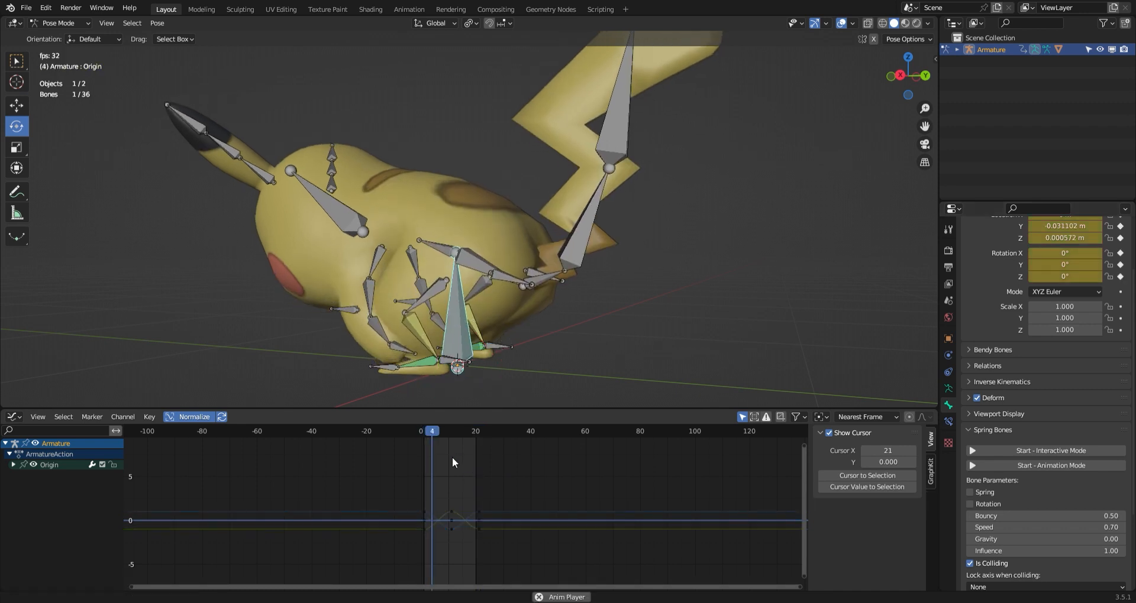
middle_click_drag(521, 331, 564, 328)
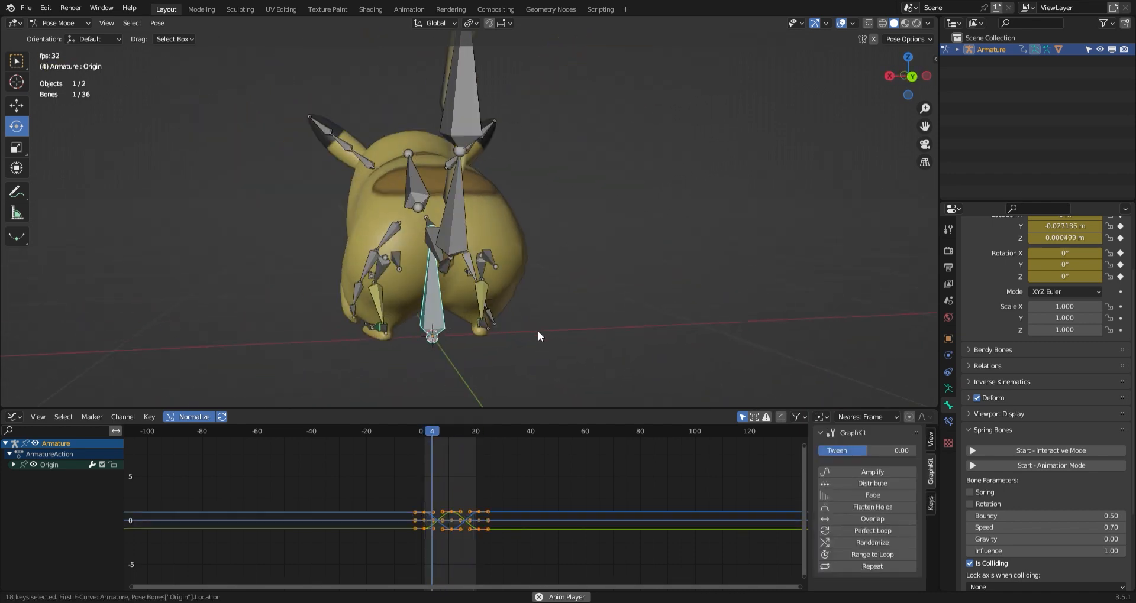
middle_click_drag(538, 331, 524, 387)
key("space")
key("shift+Left")
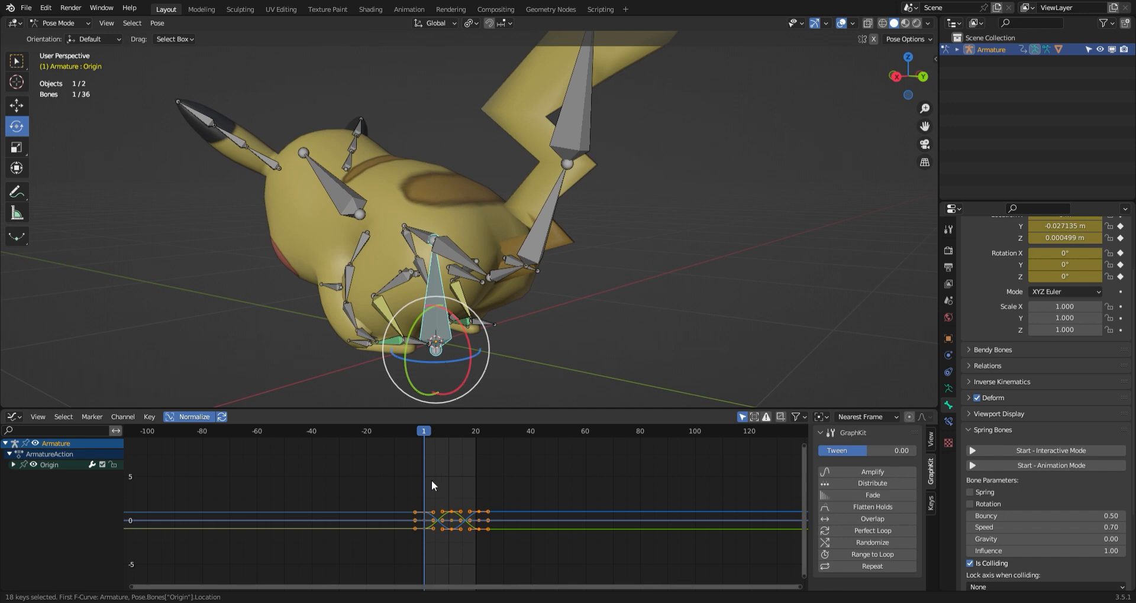
- Tighten the bounce timing by moving the Origin bone's middle keyframes to frame 6 and its last keyframes to frame 11
left_click(450, 499)
left_click_drag(463, 547, 463, 548)
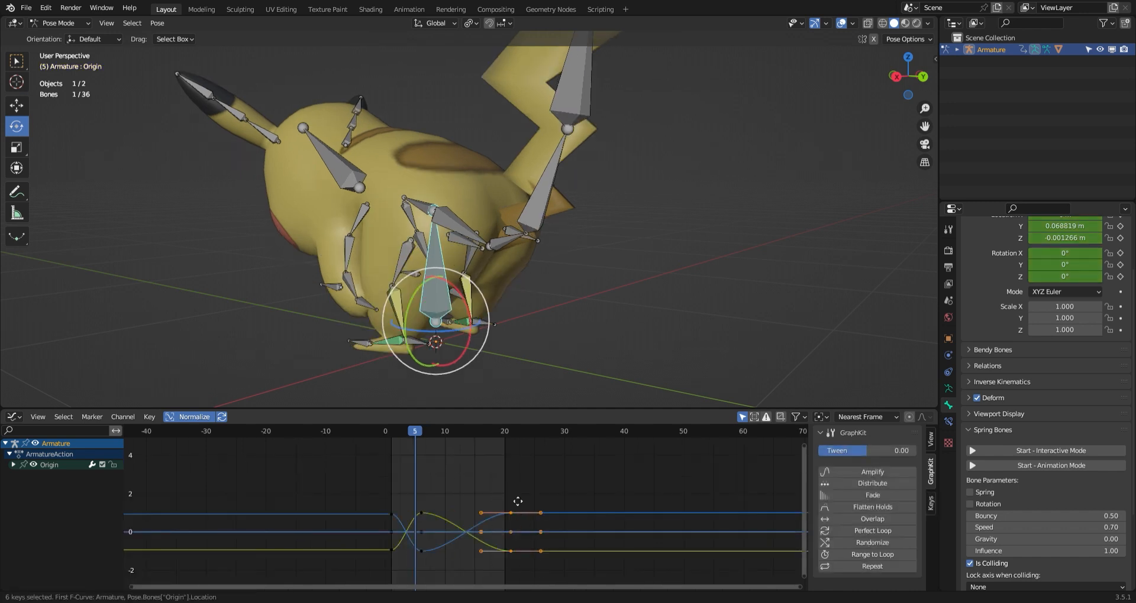
key("g")
key("x")
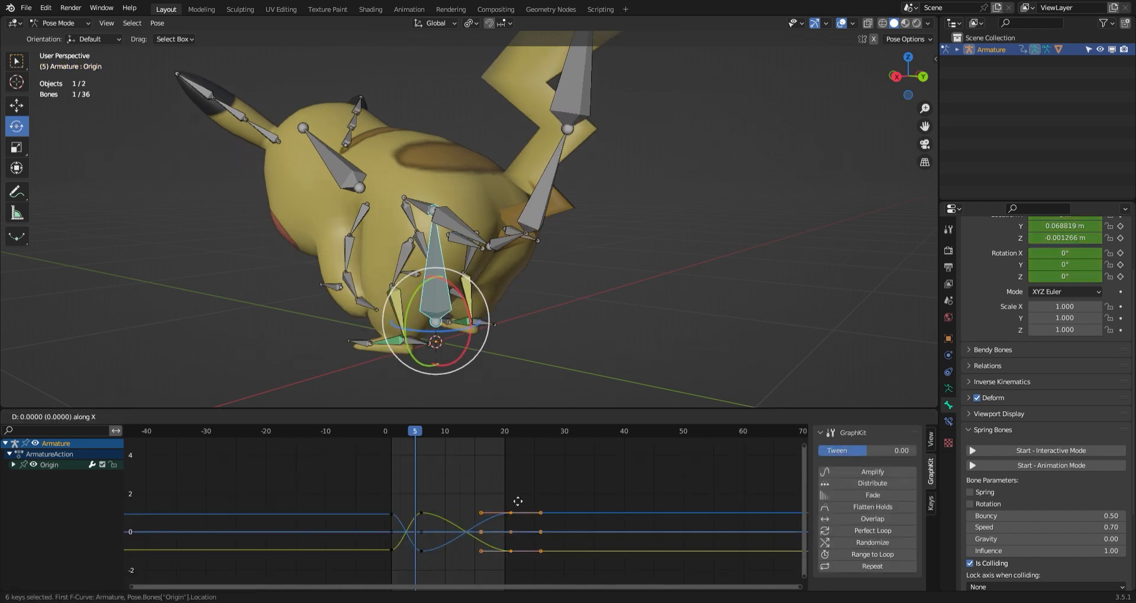
left_click(449, 502)
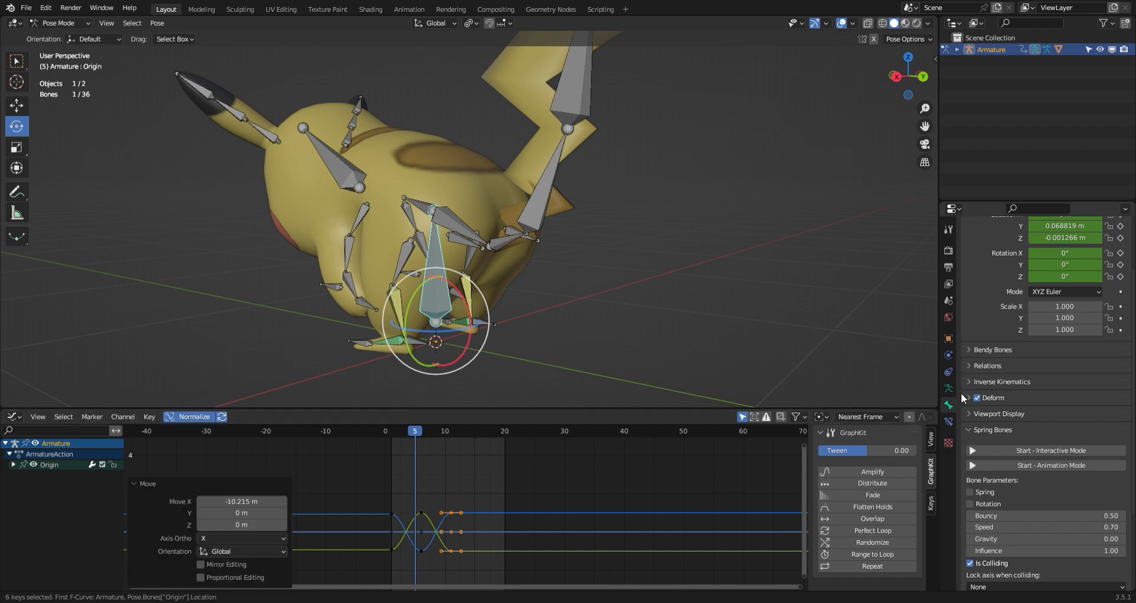
- Set the animation's end frame to 10 in the Timeline and play back the shortened loop from the Graph Editor
left_click(13, 417)
left_click(15, 417)
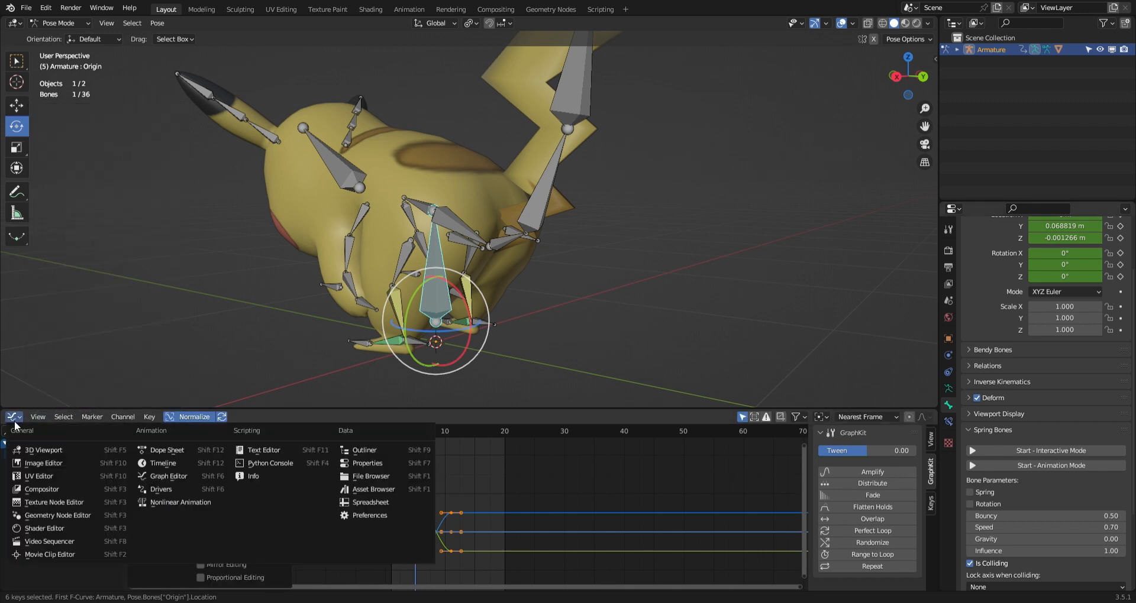
left_click(178, 479)
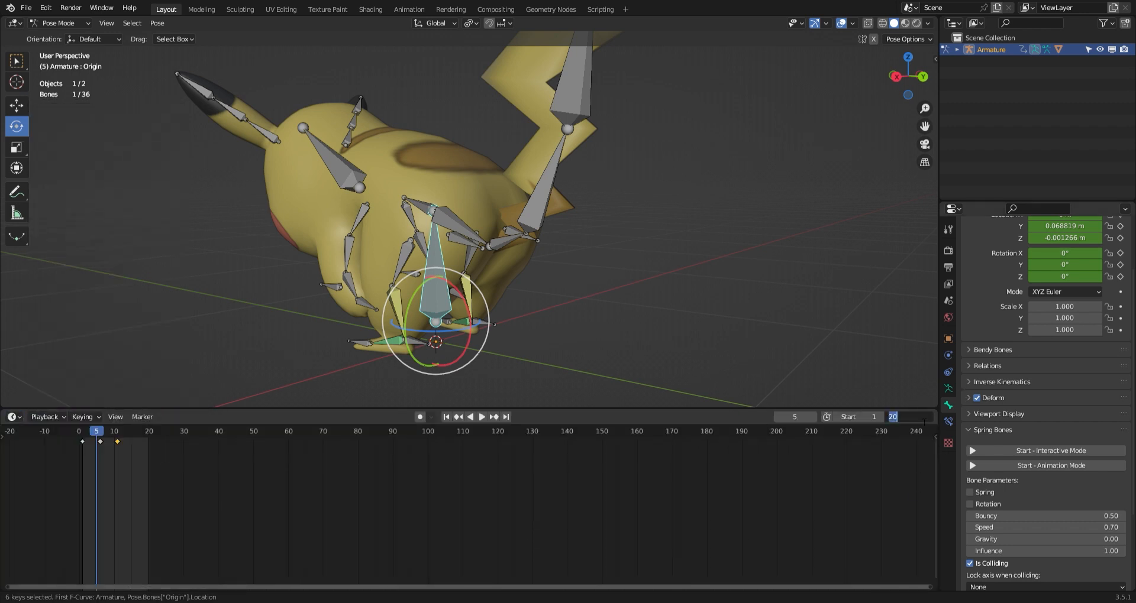
key("Return")
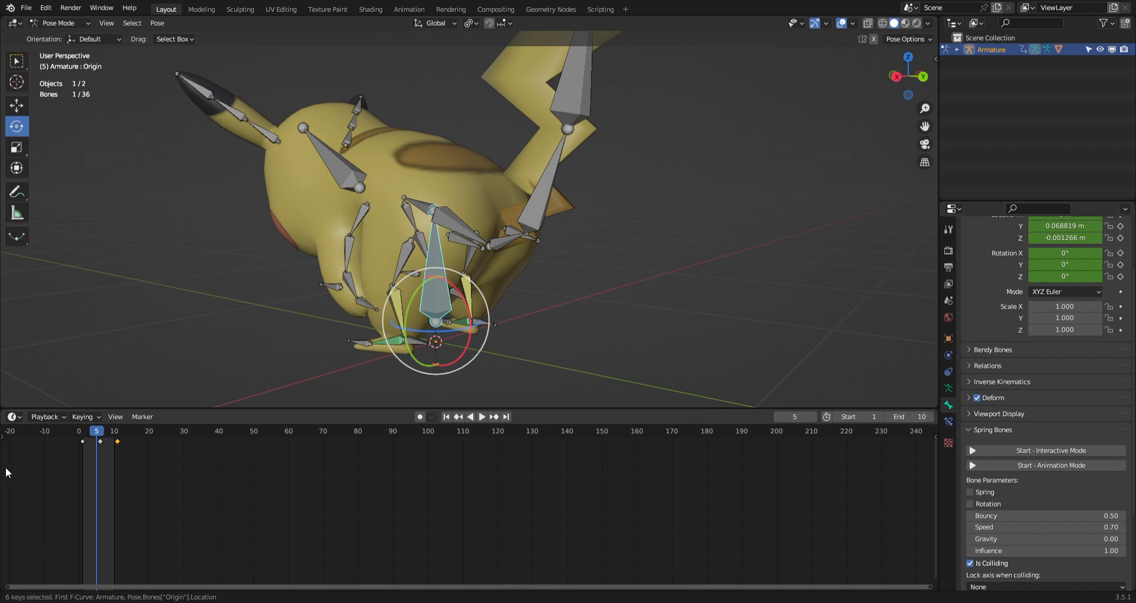
left_click(15, 417)
left_click(176, 476)
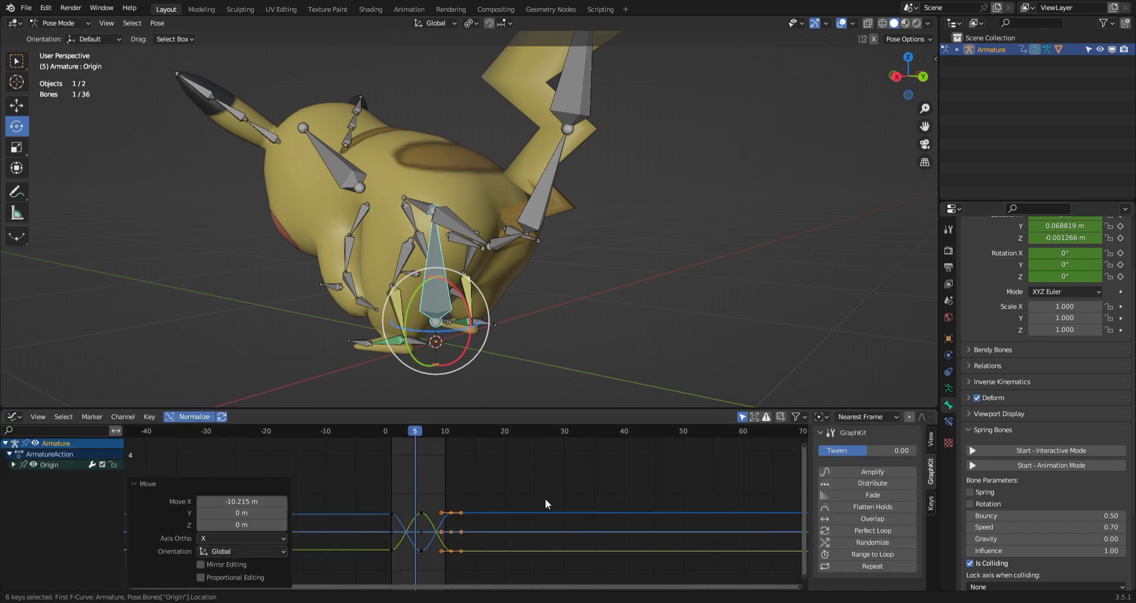
key("space")
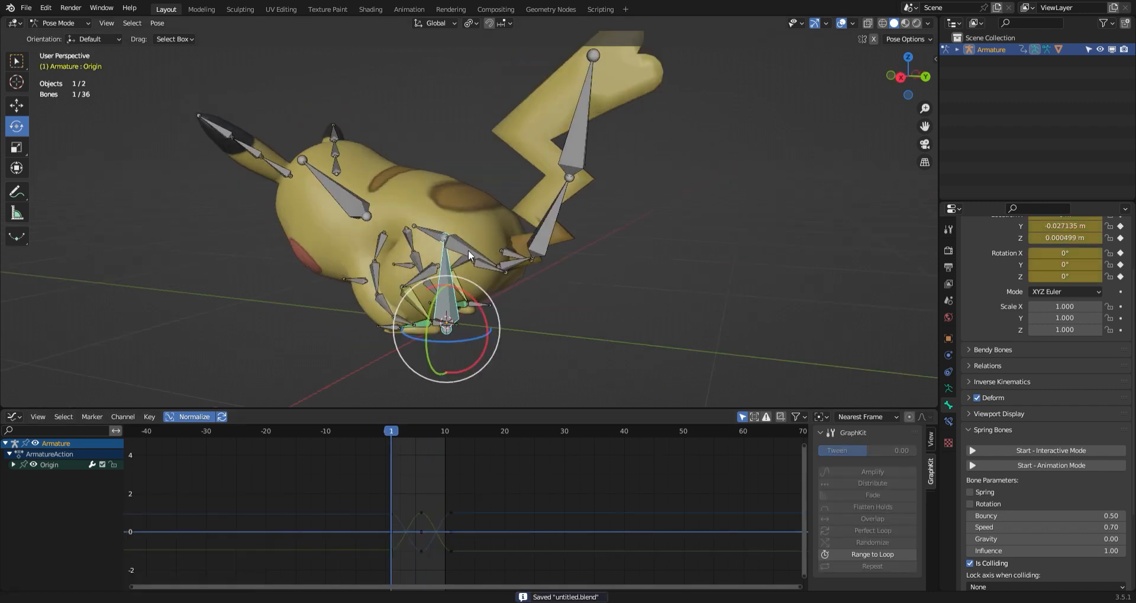
- Select the Hips bone and try rotating it about the X axis
left_click(467, 250)
scroll(566, 330, "up", 2)
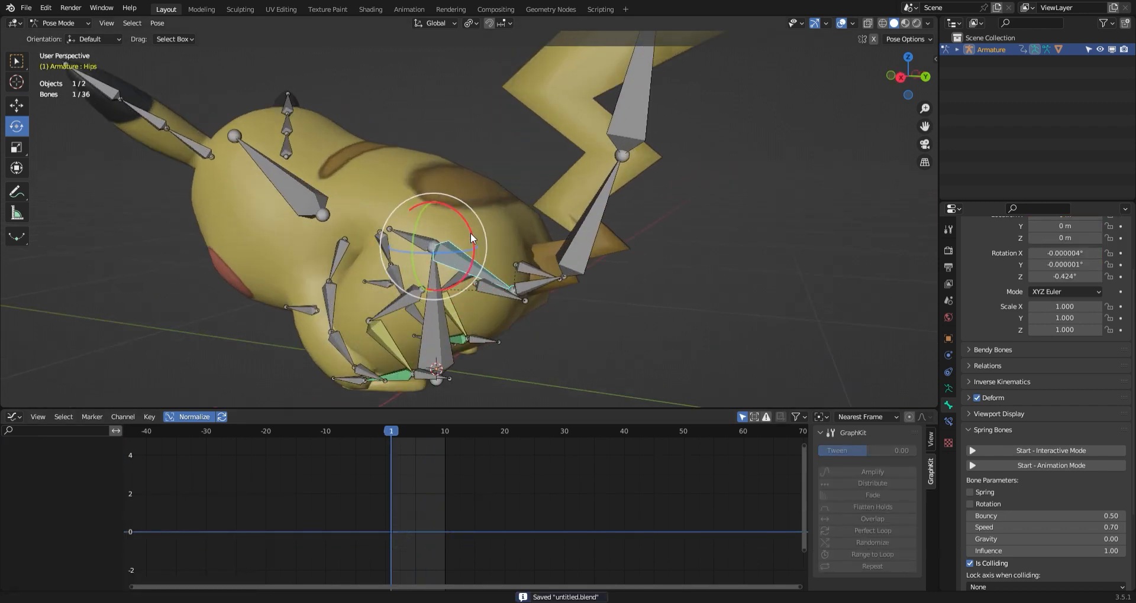
mouse_move(470, 233)
left_mouse_down()
mouse_move(462, 222)
mouse_move(470, 233)
left_mouse_up()
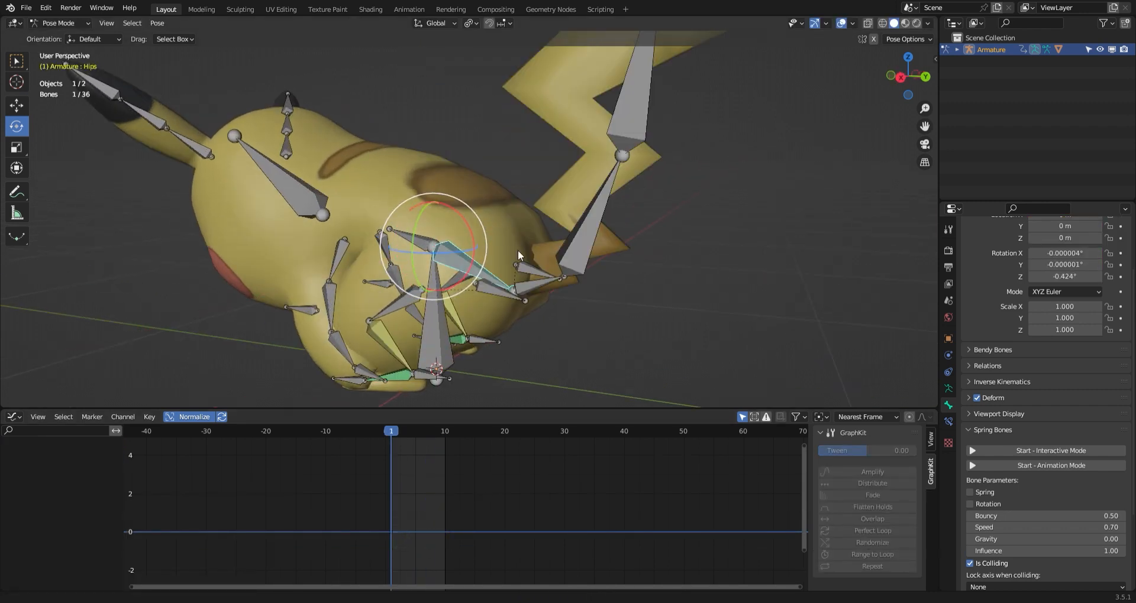
left_click(438, 324)
key("ctrl+z")
mouse_move(505, 272)
middle_mouse_down()
mouse_move(532, 278)
mouse_move(488, 259)
middle_mouse_up()
left_click_drag(472, 218, 477, 222)
right_click(477, 222)
middle_click_drag(541, 261, 384, 442)
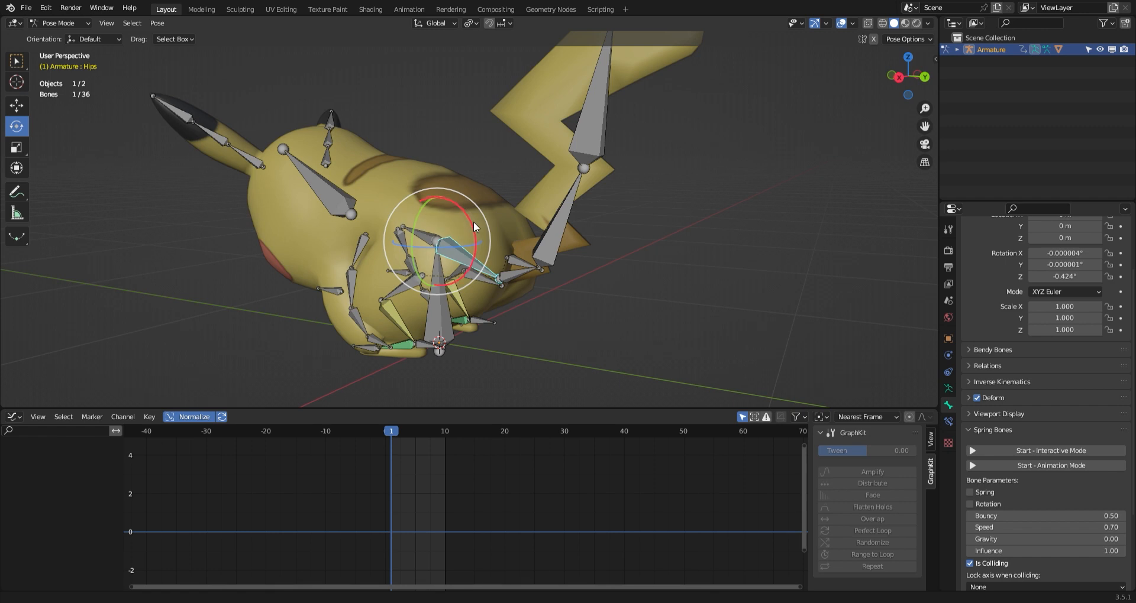
- Rotate the Hips bone about the X axis to a Z rotation of -17.9° and insert a Location & Rotation keyframe at frame 1
left_click_drag(469, 225, 474, 236)
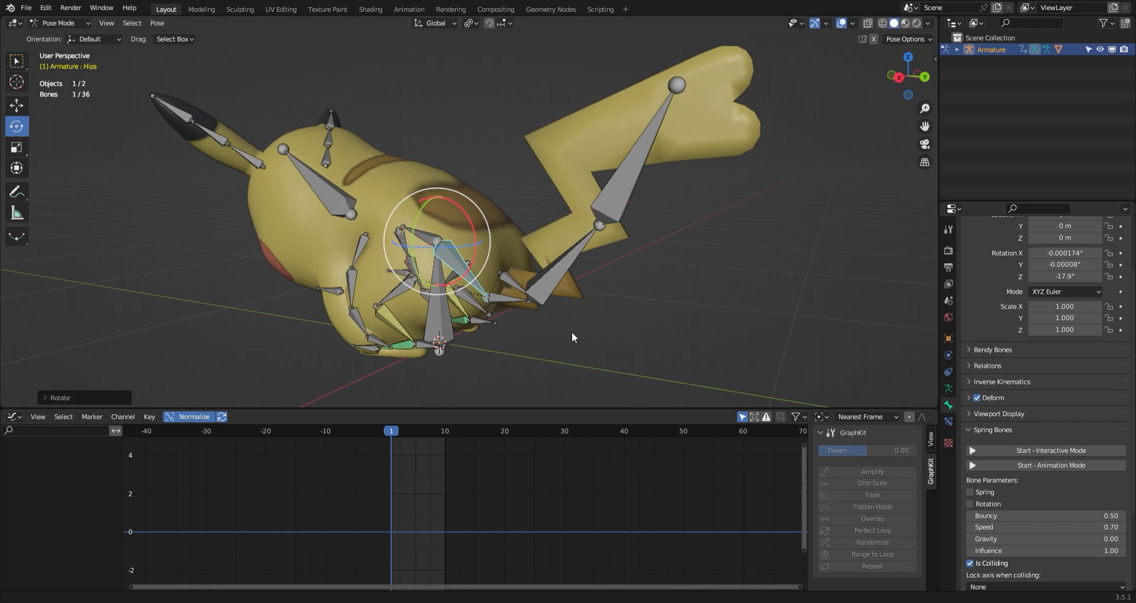
mouse_move(571, 332)
middle_mouse_down()
mouse_move(530, 319)
mouse_move(423, 331)
mouse_move(559, 320)
middle_mouse_up()
key("i")
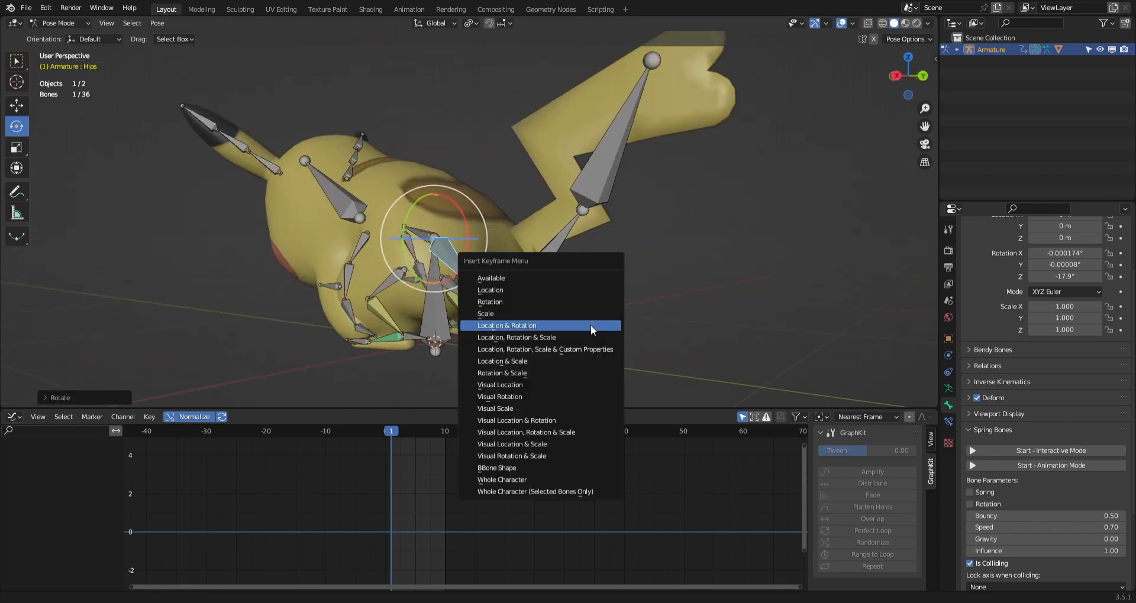
left_click(591, 325)
- At frame 6, rotate the Hips bone about the X axis to a Z rotation of 2.82° and insert a Location & Rotation keyframe
left_click_drag(388, 433, 420, 432)
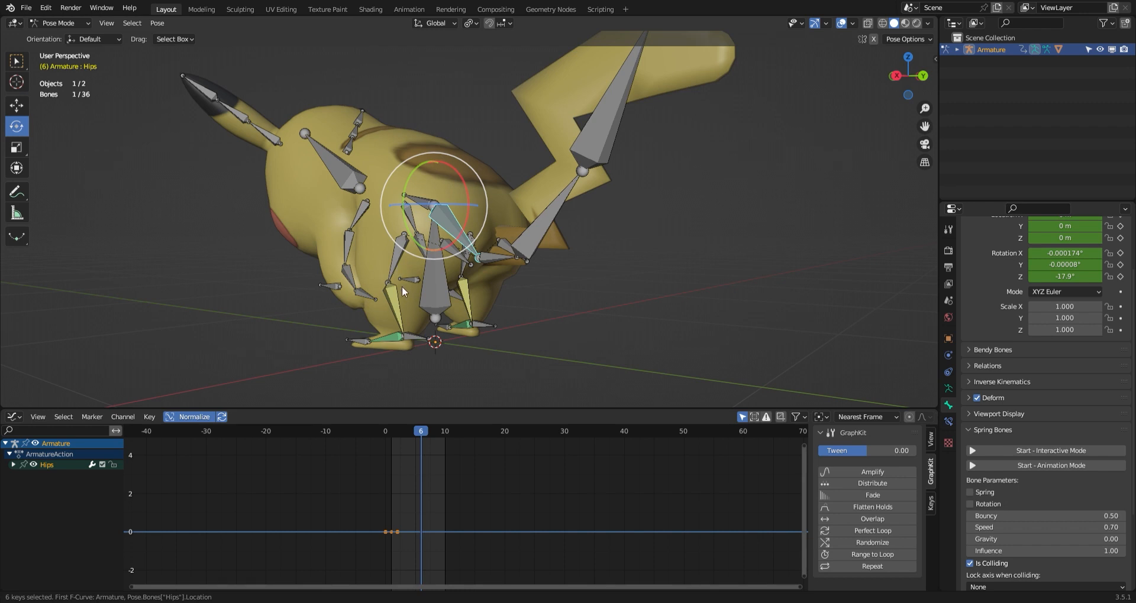
left_click(436, 303)
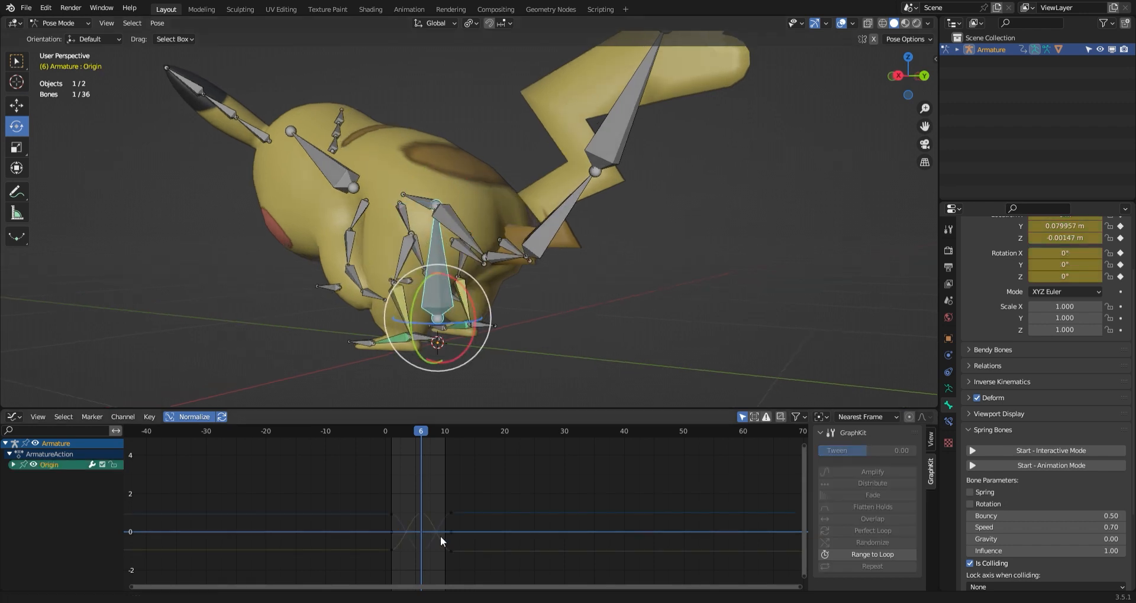
left_click(468, 240)
middle_click_drag(505, 364, 511, 361)
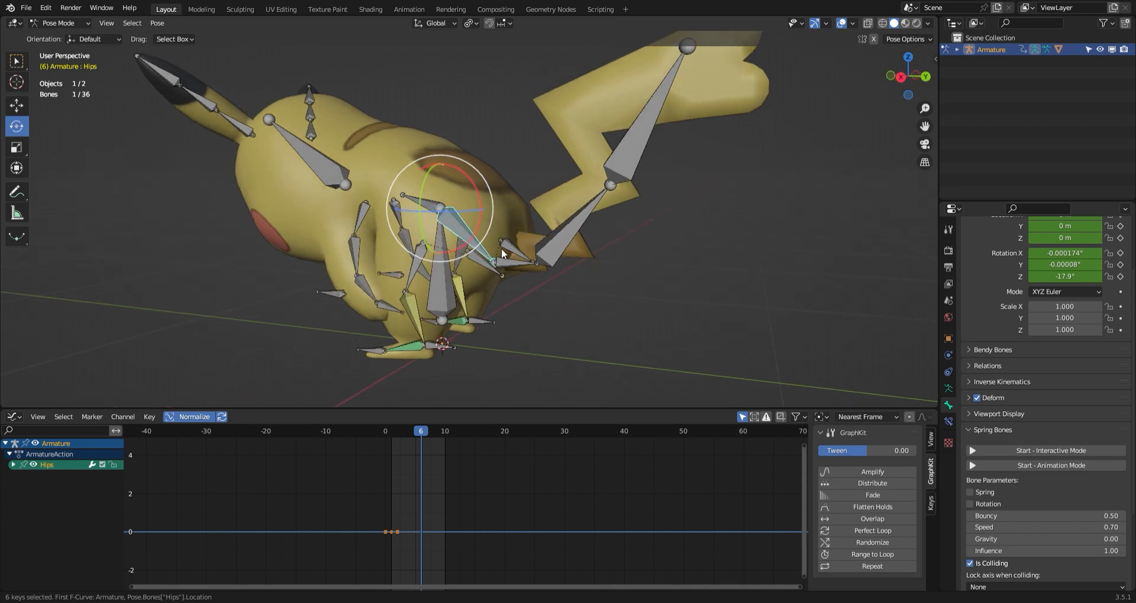
left_click_drag(479, 193, 463, 186)
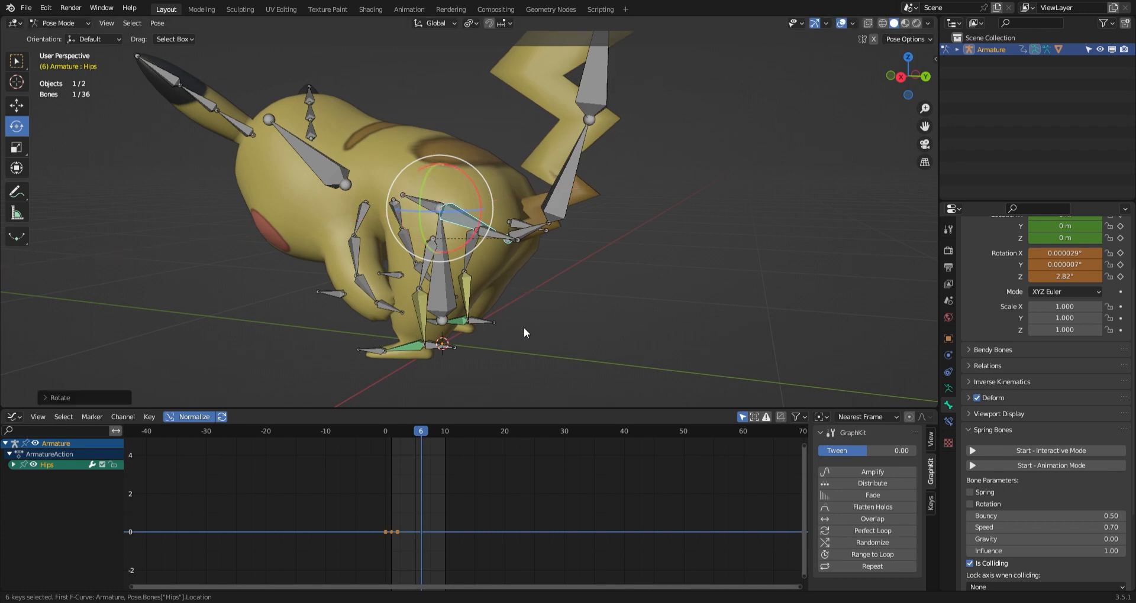
key("i")
left_click(549, 328)
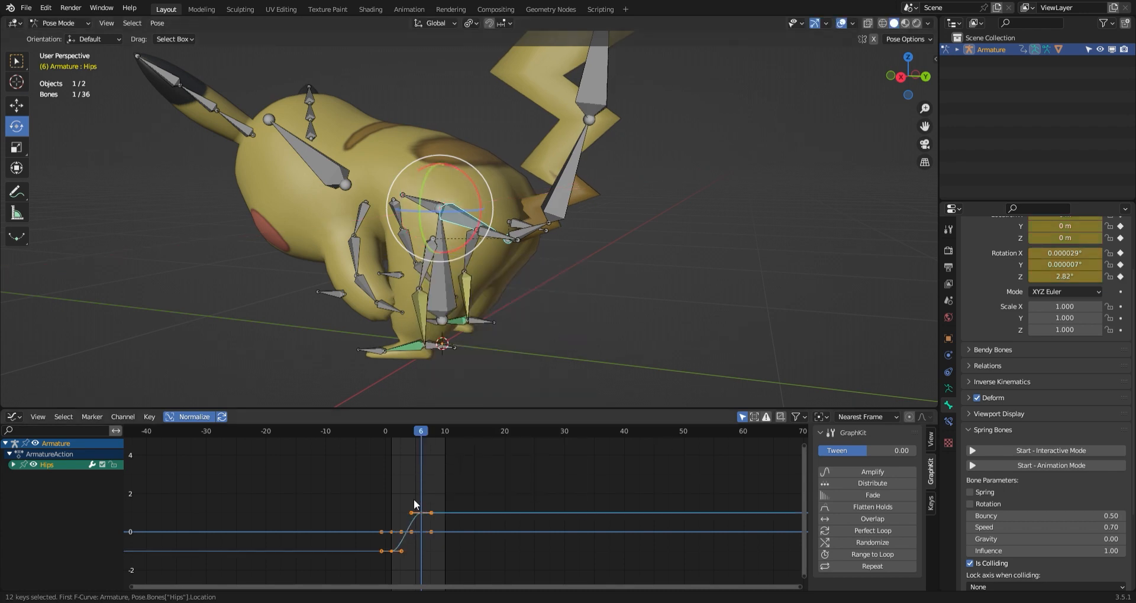
- Copy the Hips bone's keyframes from frame 1 to frame 11 and play back the loop from another angle
key("shift+Right")
key("Right")
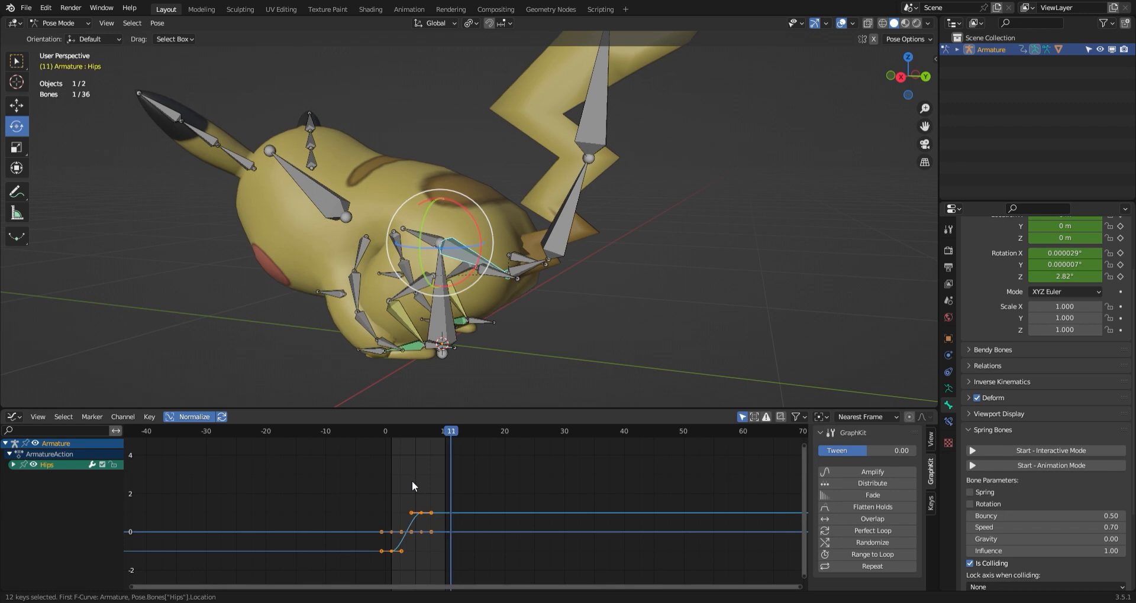
left_click(412, 482)
left_click_drag(370, 510, 406, 560)
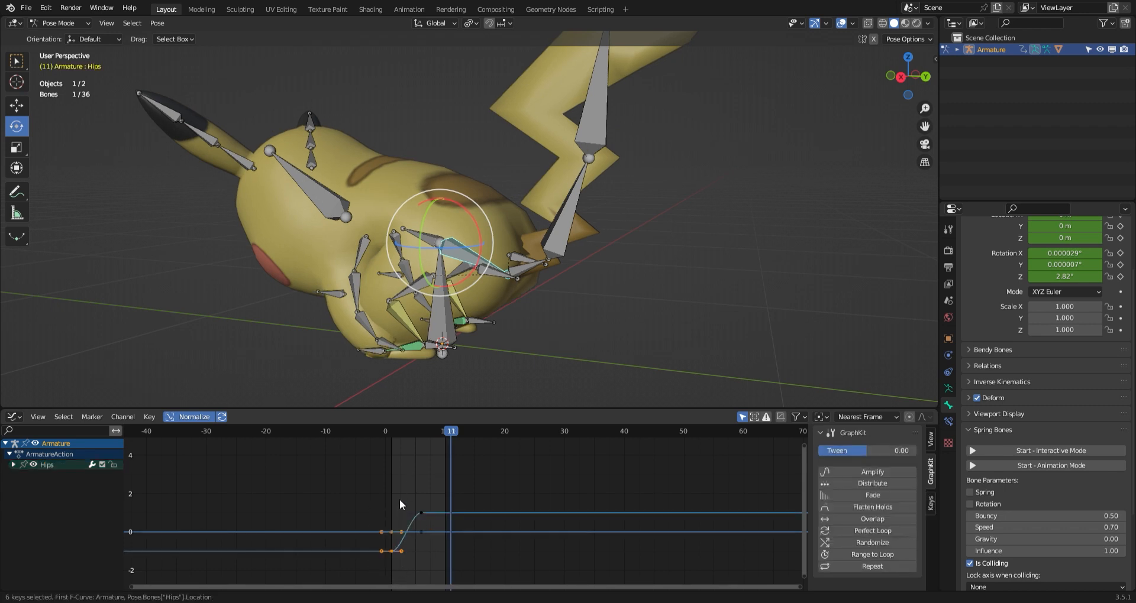
key("ctrl+v")
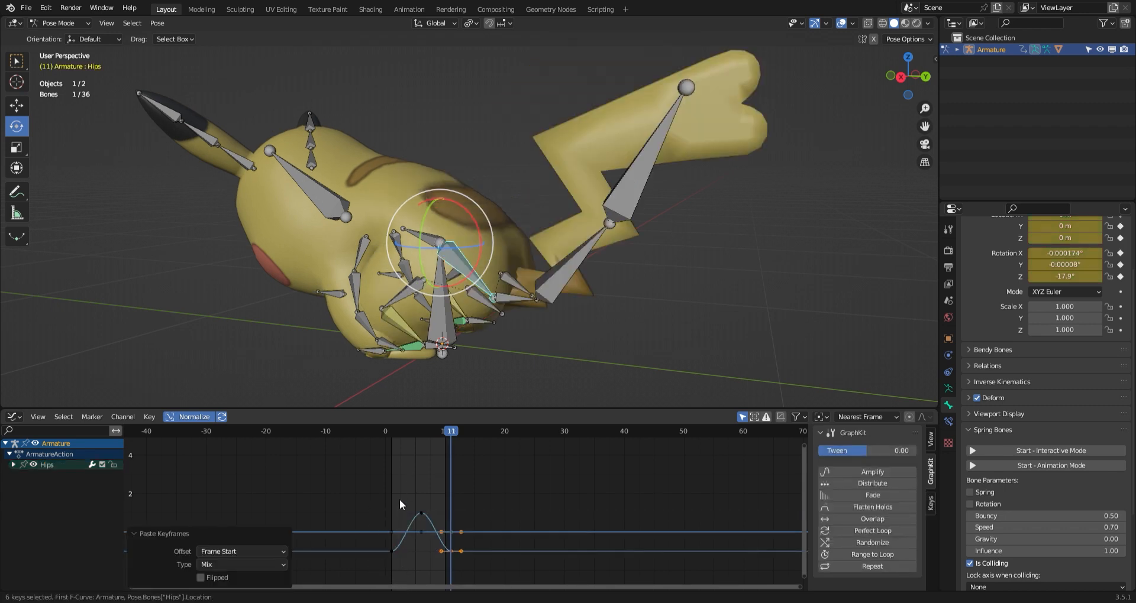
key("space")
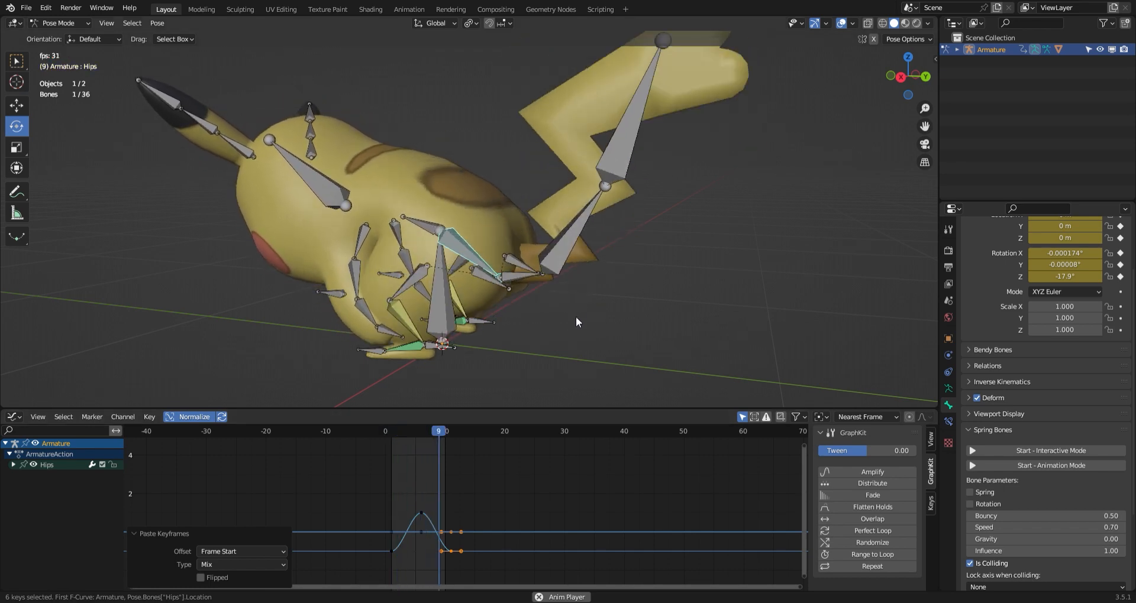
middle_click_drag(577, 317, 548, 340)
key("space")
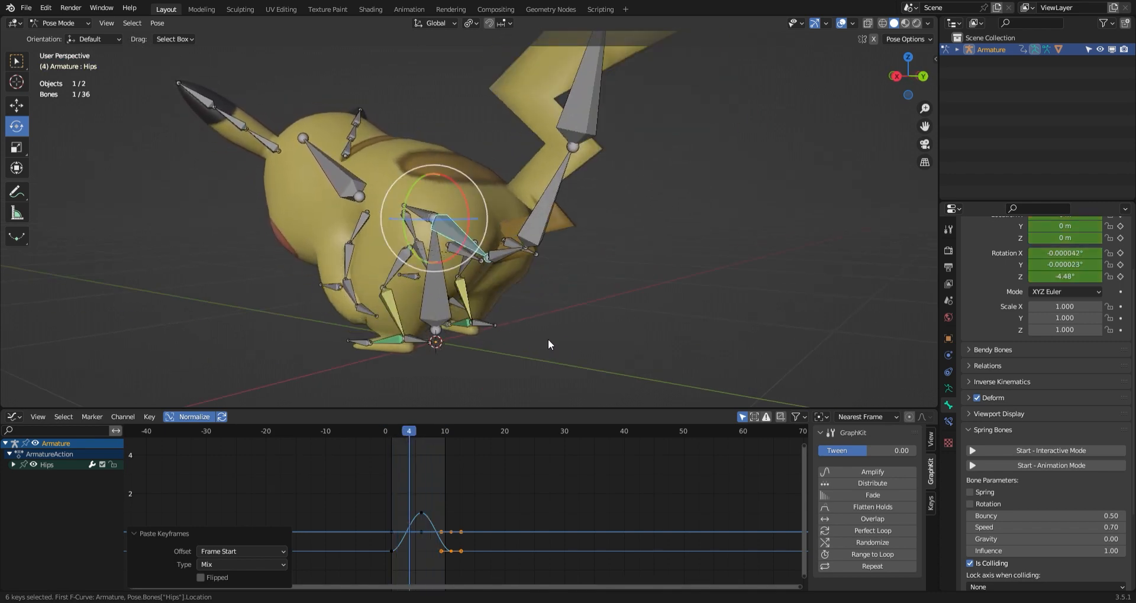
- Scale all of the Origin bone's keyframes along Y by 0.643 in the Graph Editor and play back the animation
key("shift+Left")
left_click(438, 321)
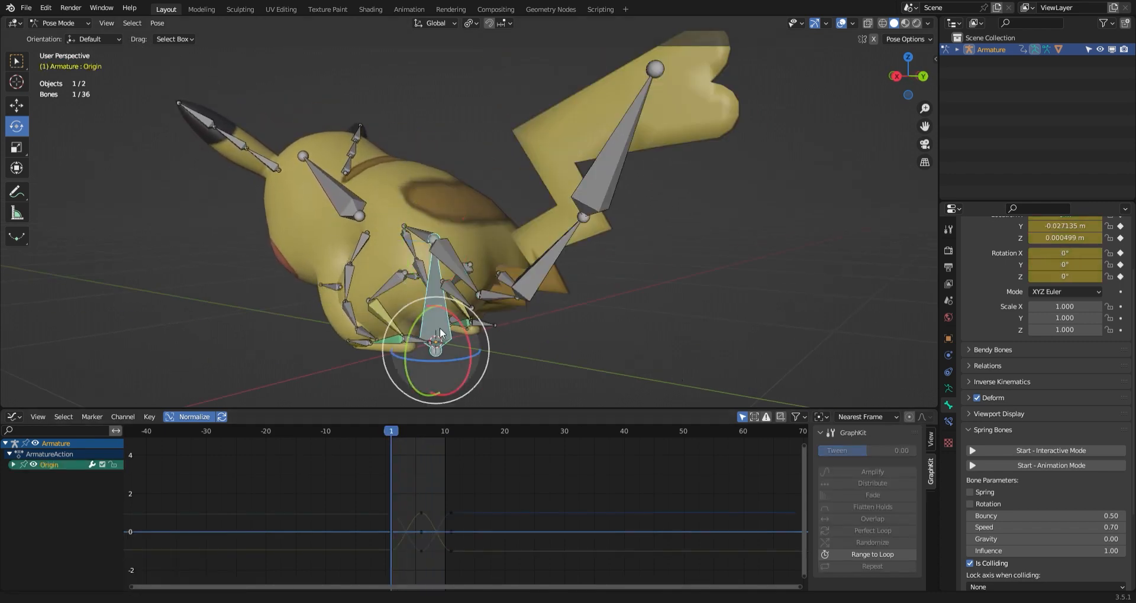
key("a")
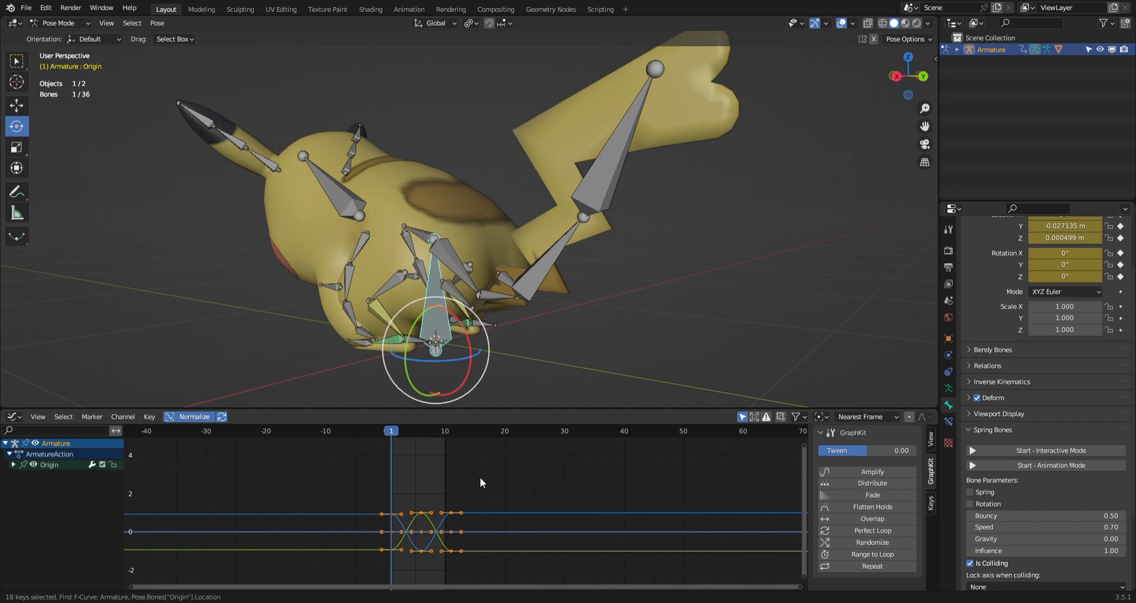
key("s")
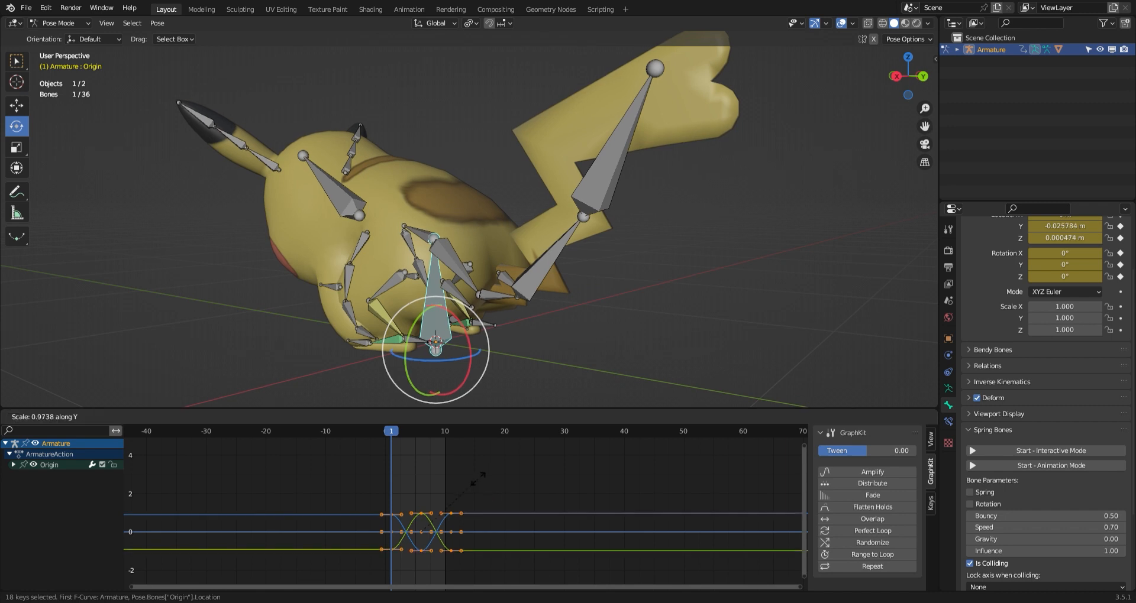
left_click(450, 491)
key("space")
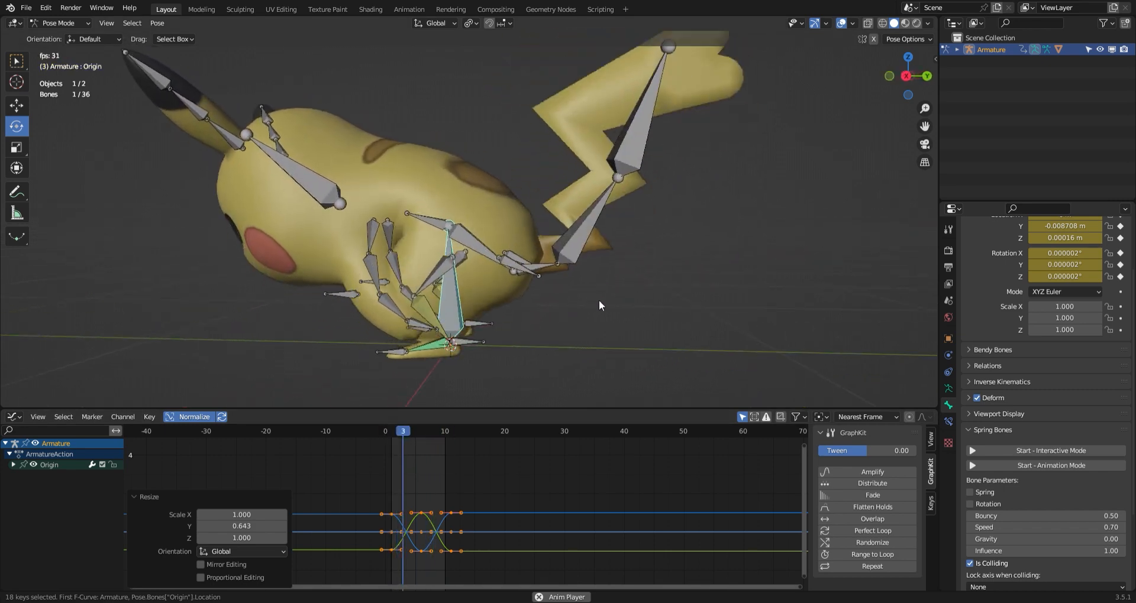
- Scale all of the Hips bone's keyframes along Y by 1.591 in the Graph Editor and play back the animation
left_click(477, 237)
left_click(482, 243)
key("space")
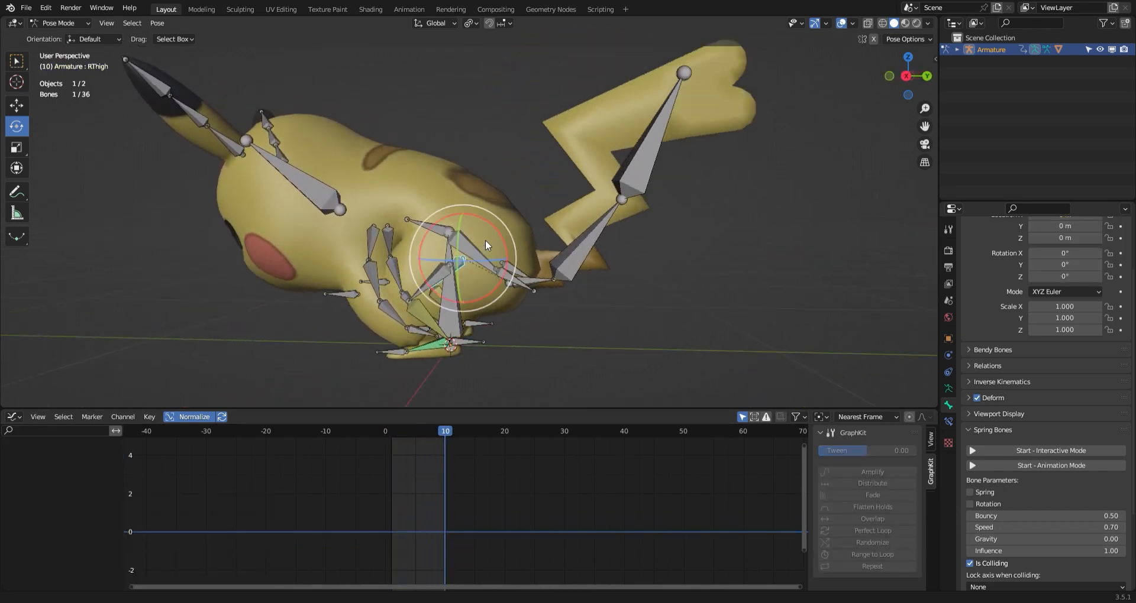
key("shift+Left")
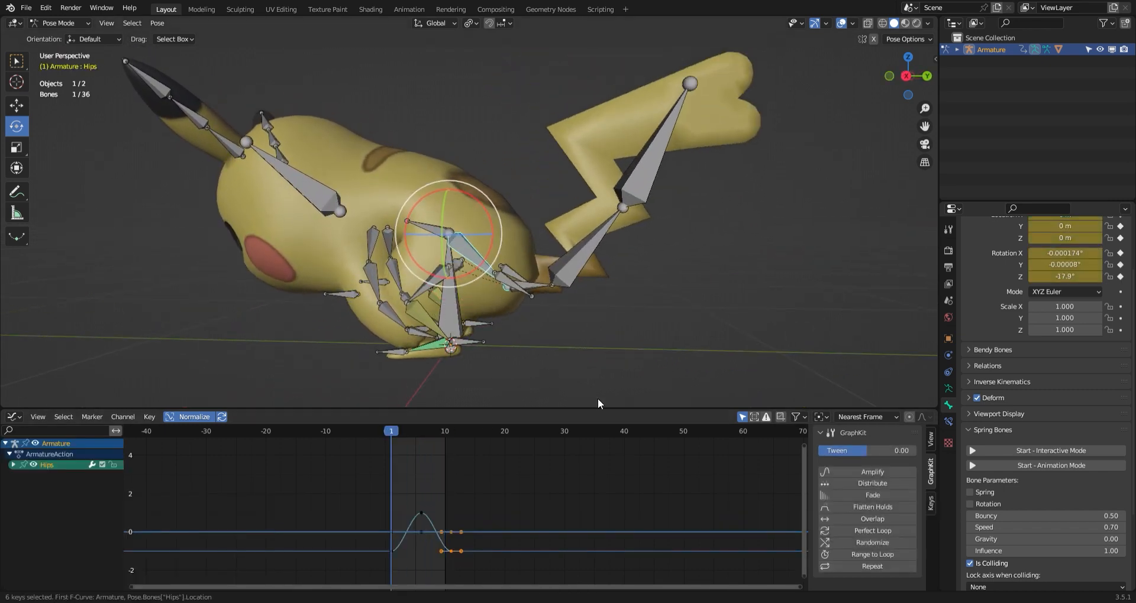
left_click_drag(337, 485, 482, 567)
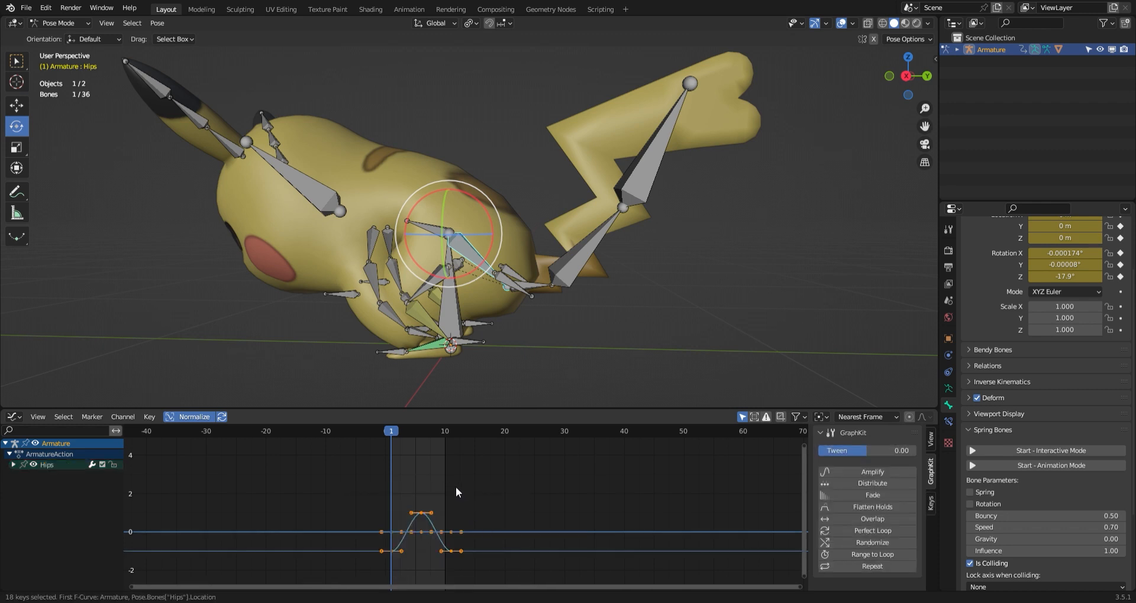
key("s")
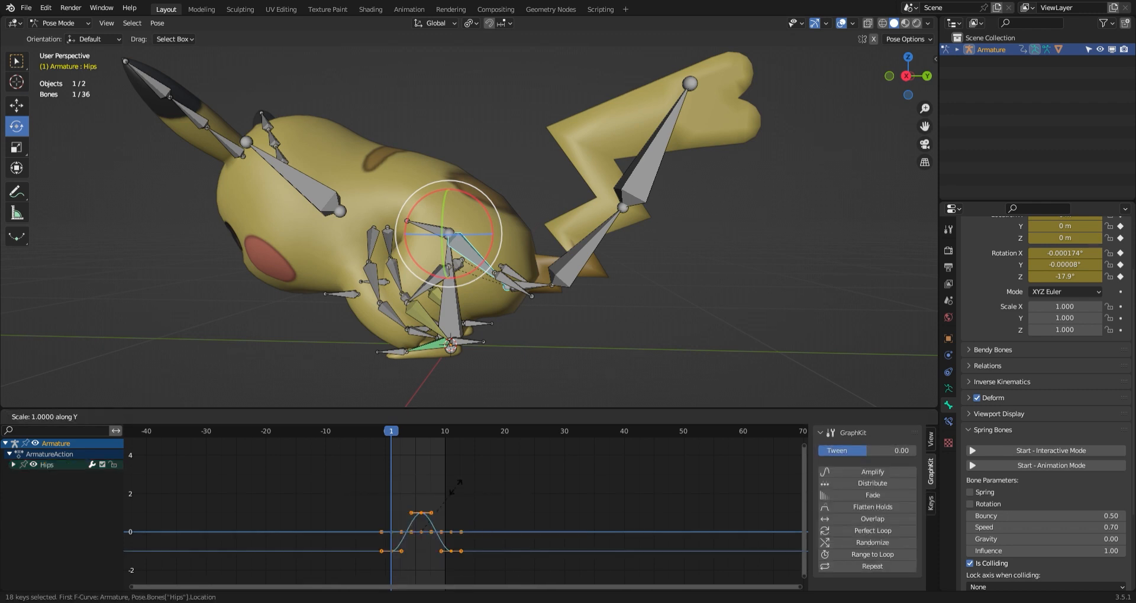
left_click(477, 460)
key("space")
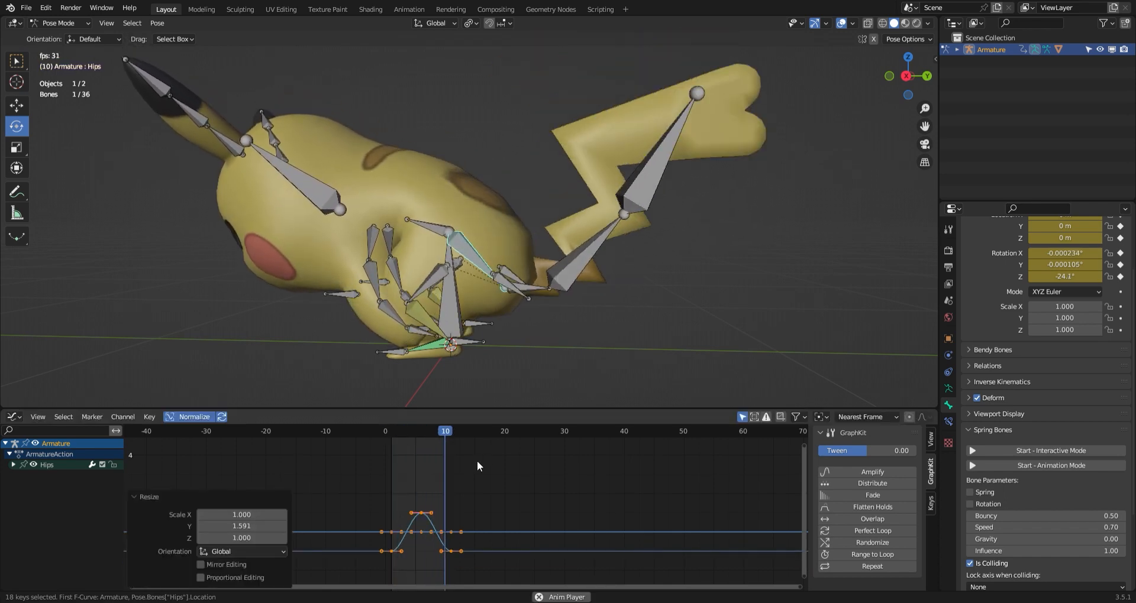
key("space")
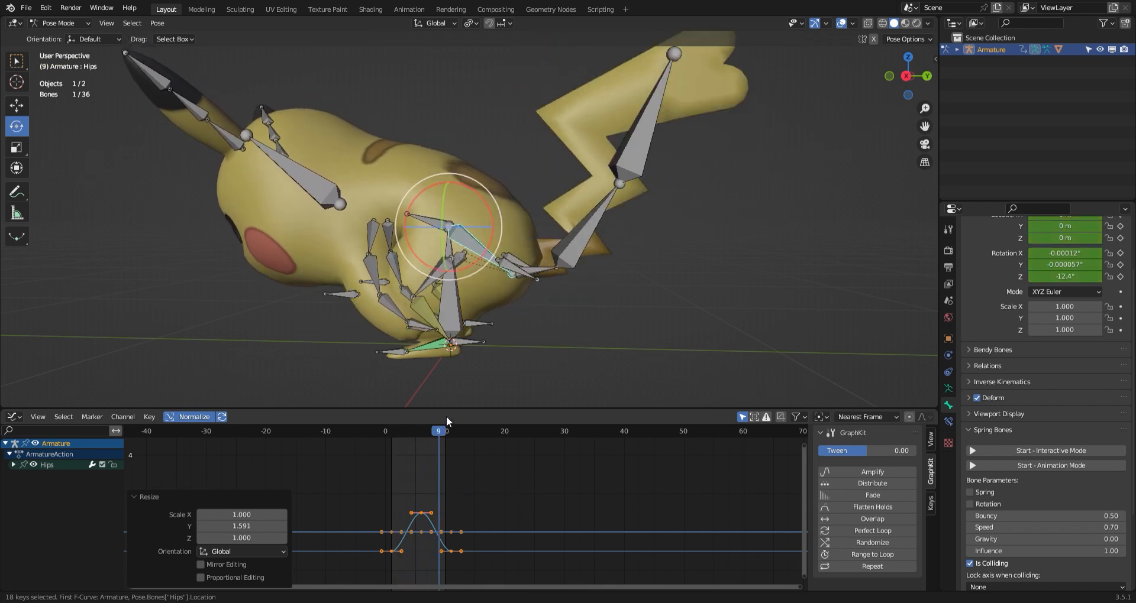
- At frame 6, rotate the Hips bone about the X axis to a Z rotation of 14.6° and insert a keyframe
left_click_drag(445, 432, 433, 432)
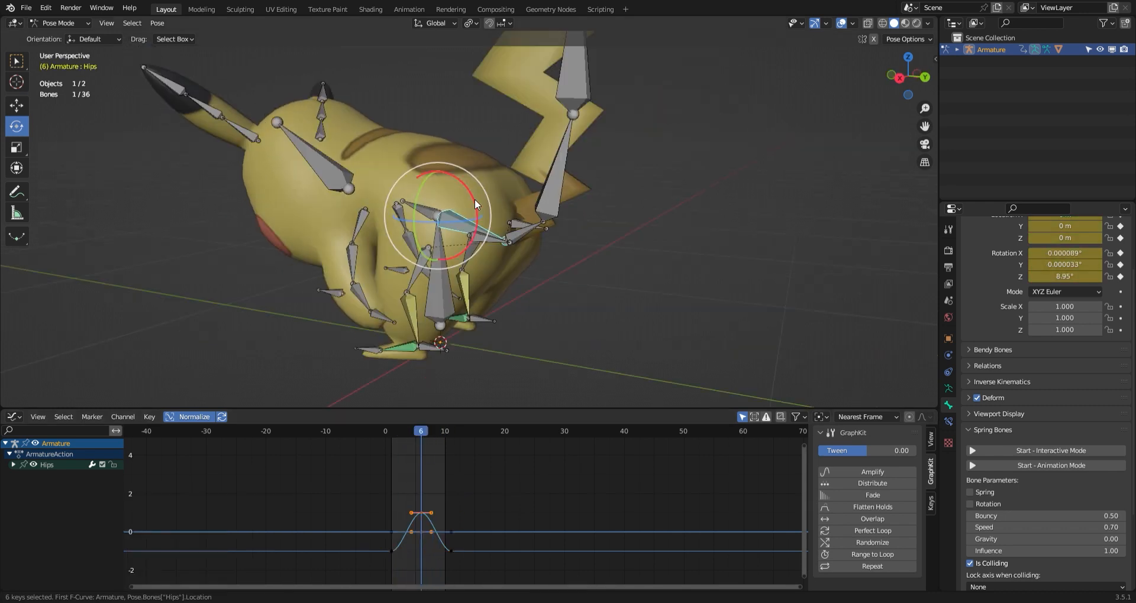
left_click_drag(474, 197, 472, 192)
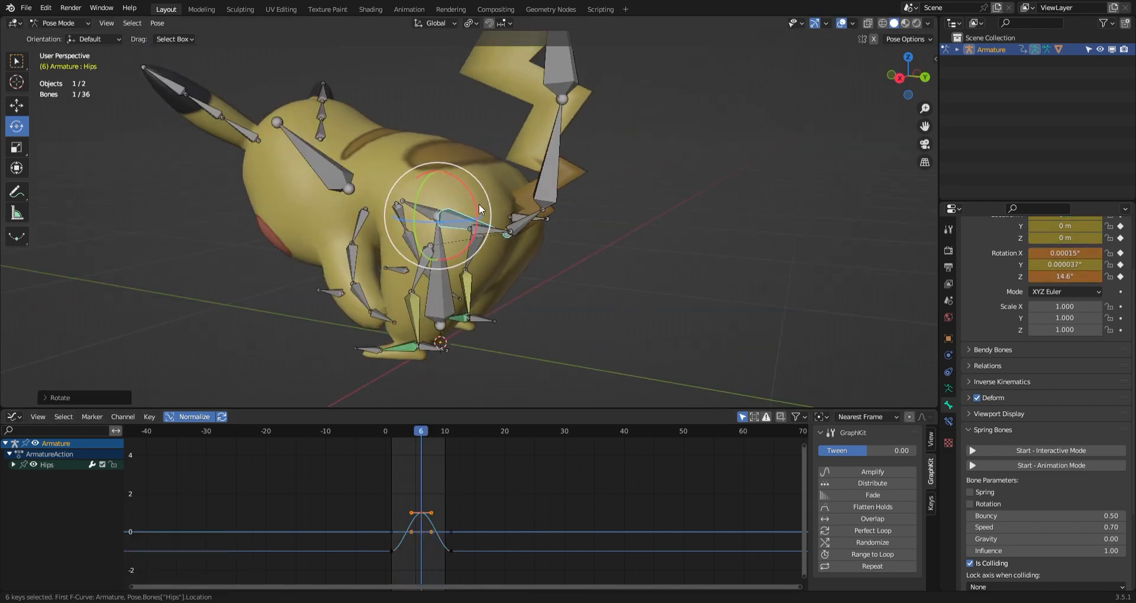
key("i")
left_click(545, 349)
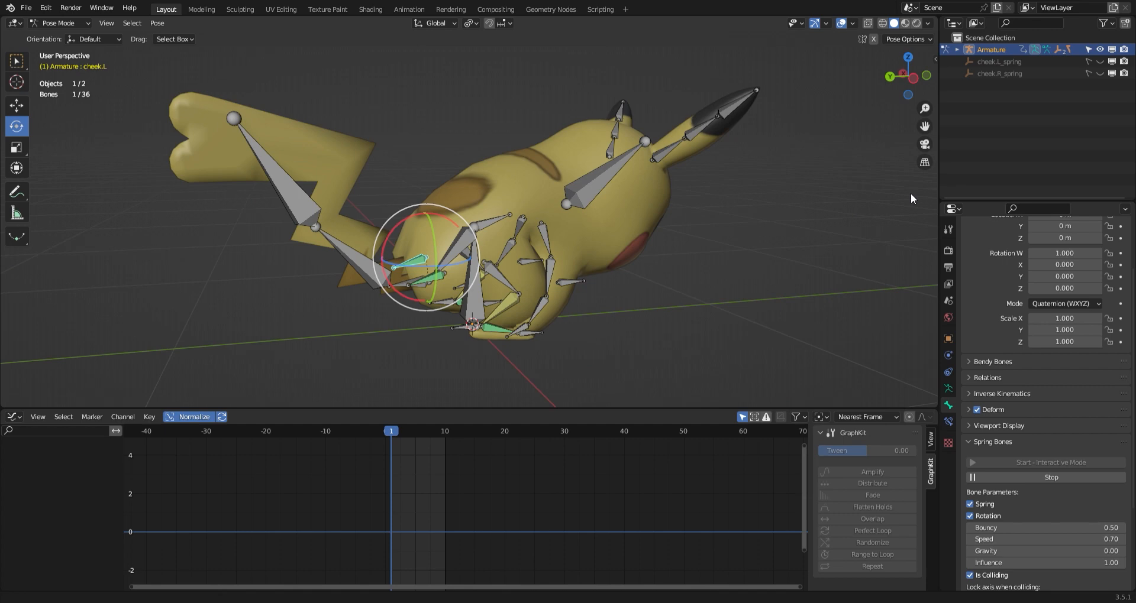
- Stop the running spring bones animation mode and view the character from behind
left_click(1072, 478)
middle_click_drag(527, 318, 619, 306)
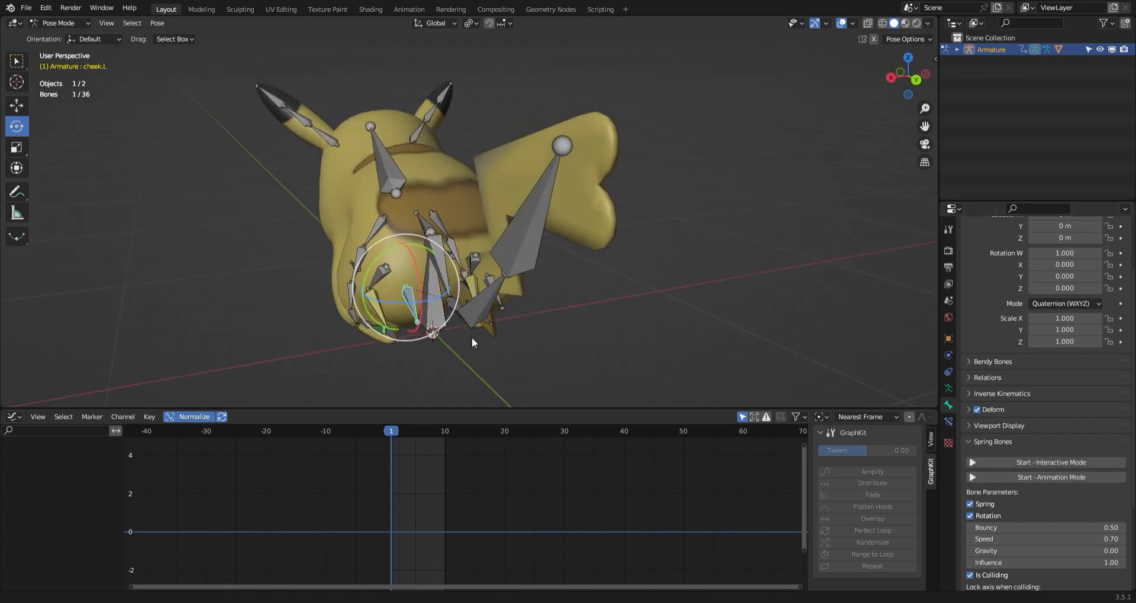
middle_click_drag(471, 342, 546, 314)
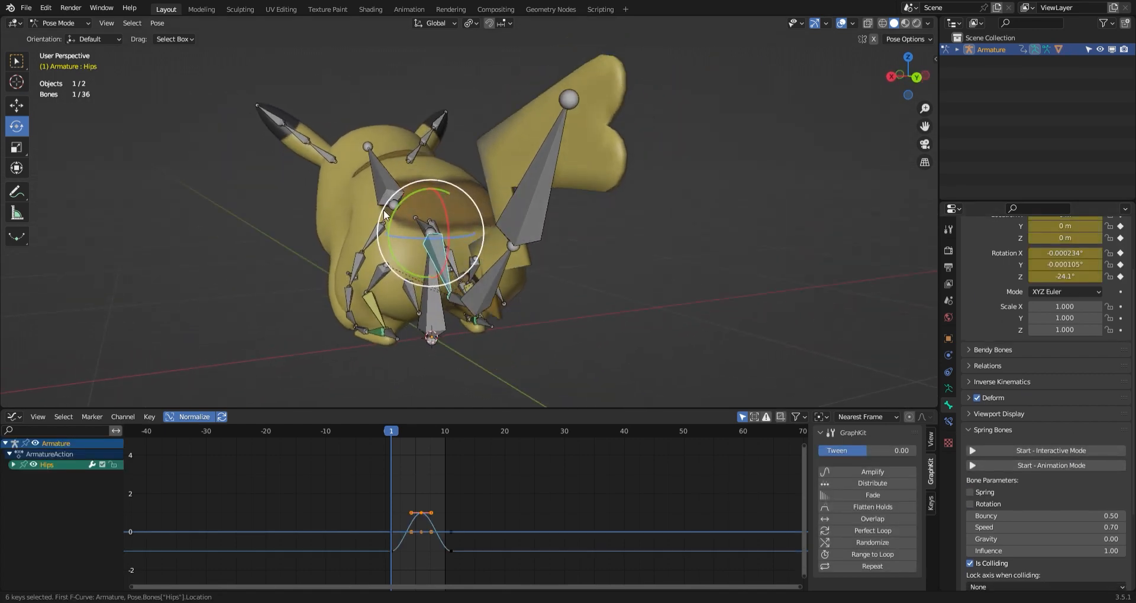
left_click_drag(396, 209, 395, 196)
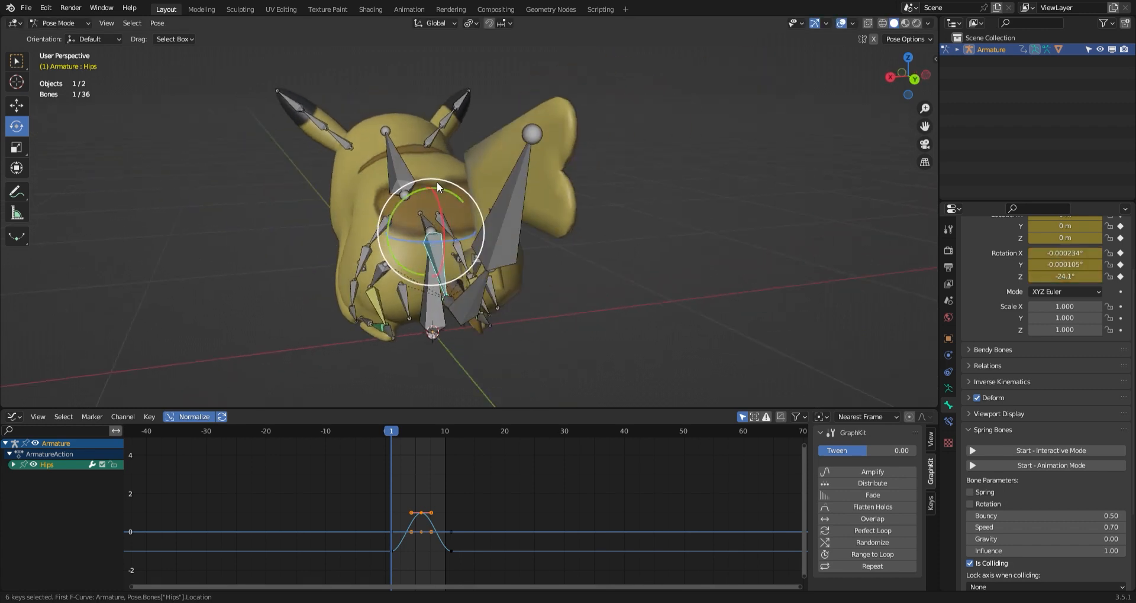
mouse_move(397, 205)
left_mouse_down()
mouse_move(404, 199)
mouse_move(392, 216)
left_mouse_up()
right_click(392, 216)
- Set the animation's end frame to 20 in the Timeline
left_click(13, 418)
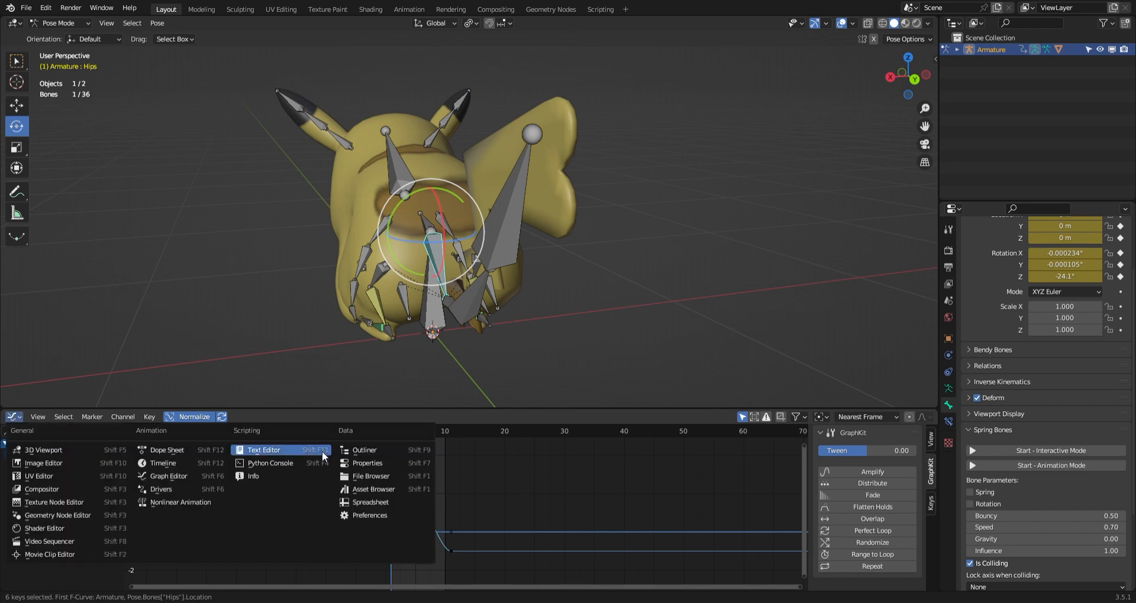
left_click(278, 451)
left_click(921, 421)
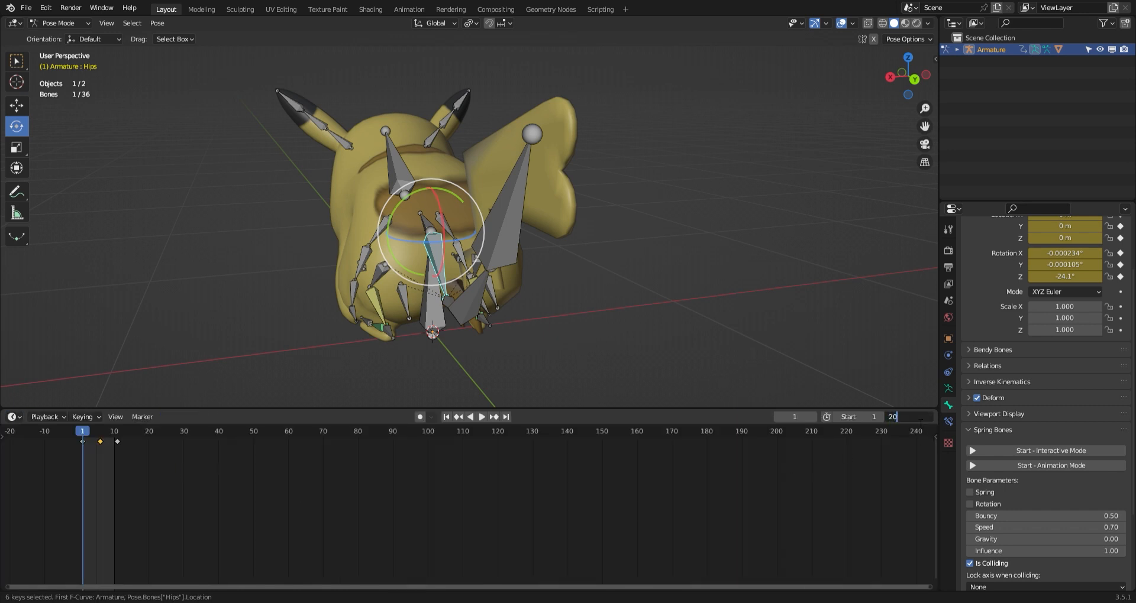
type("20")
key("Return")
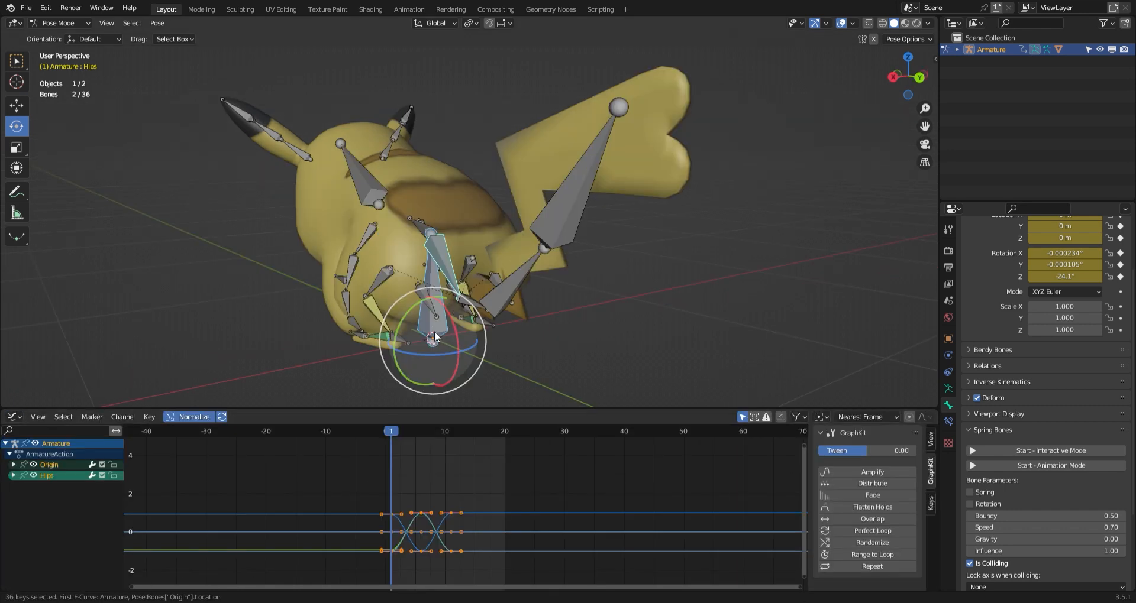
- Duplicate the bounce by copying all Origin and Hips keyframes and pasting them at frame 11 in the Graph Editor
left_click_drag(350, 482, 506, 568)
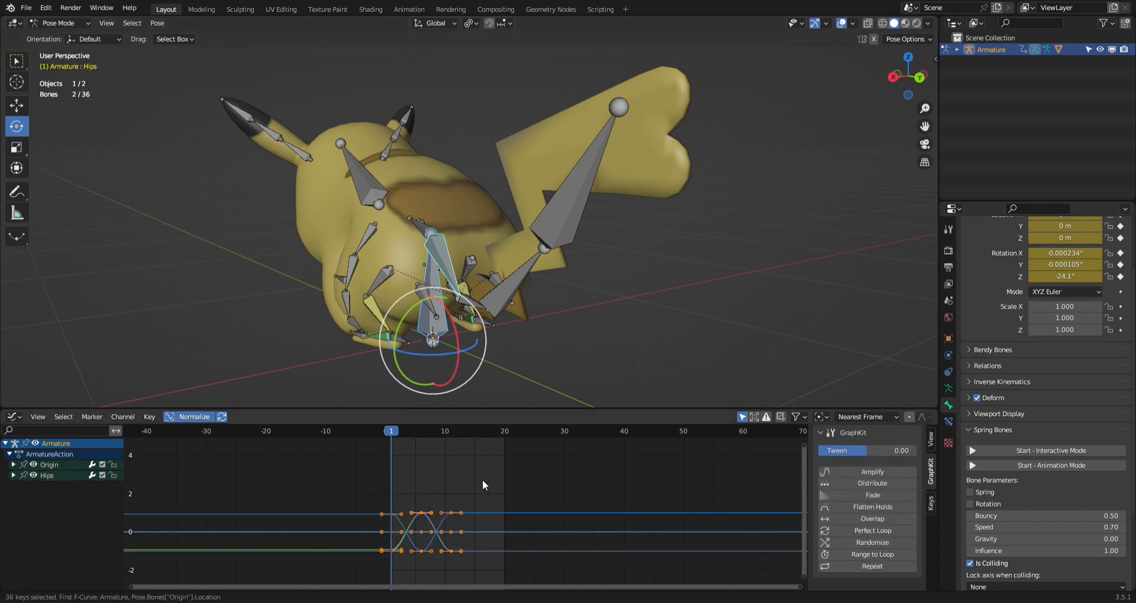
left_click(448, 435)
left_click_drag(448, 435, 451, 435)
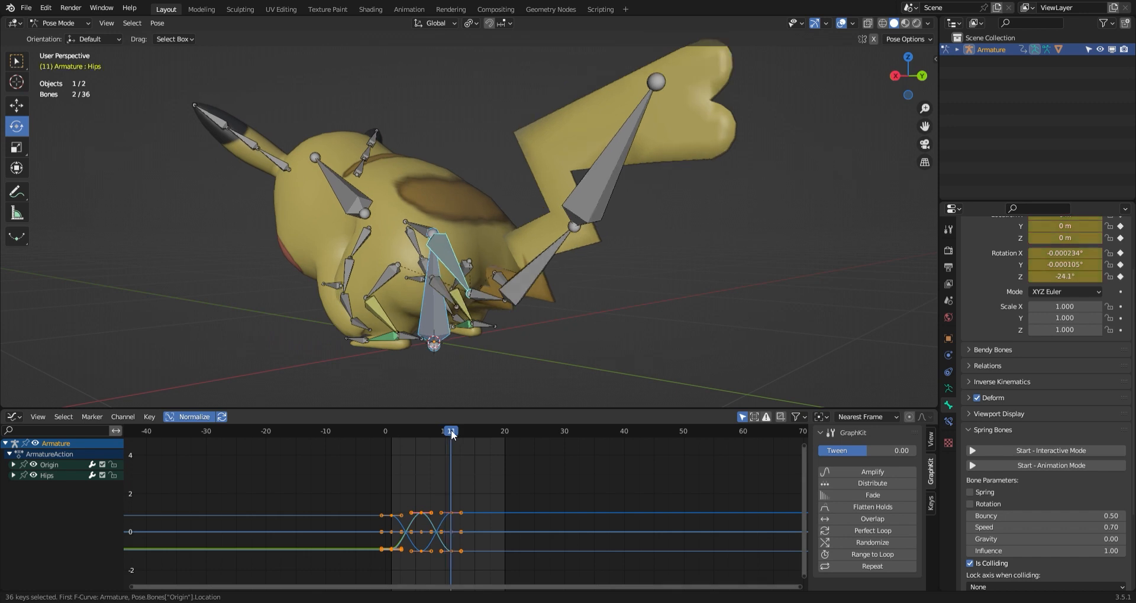
key("ctrl+v")
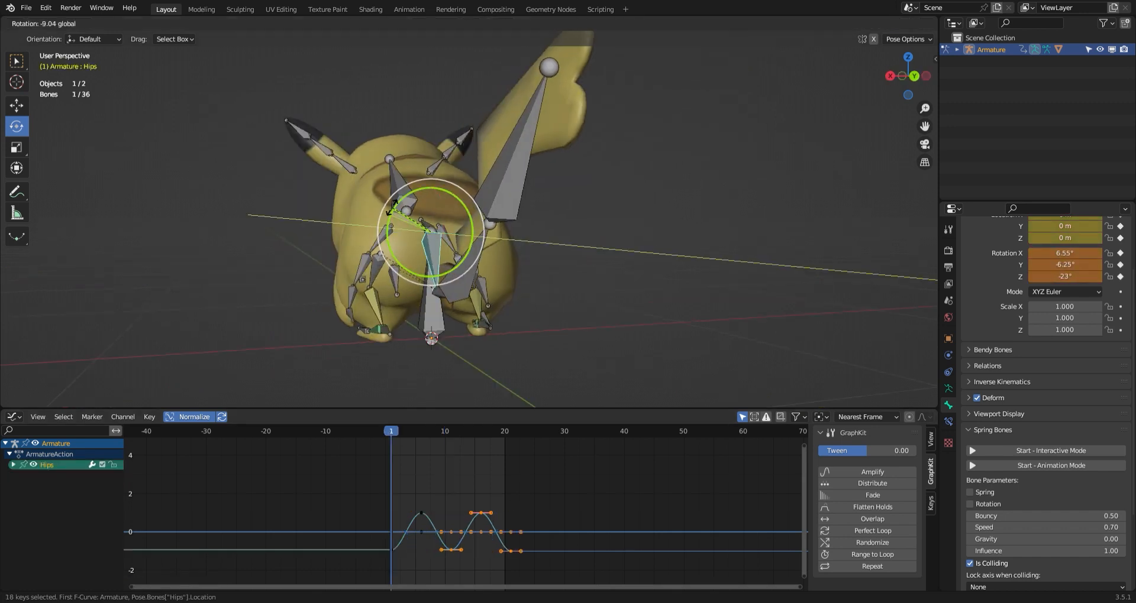
- Tilt the Hips bone by -9.04° about the global Y axis at frame 1 and insert a keyframe
left_click(490, 243)
middle_click_drag(490, 243, 504, 260)
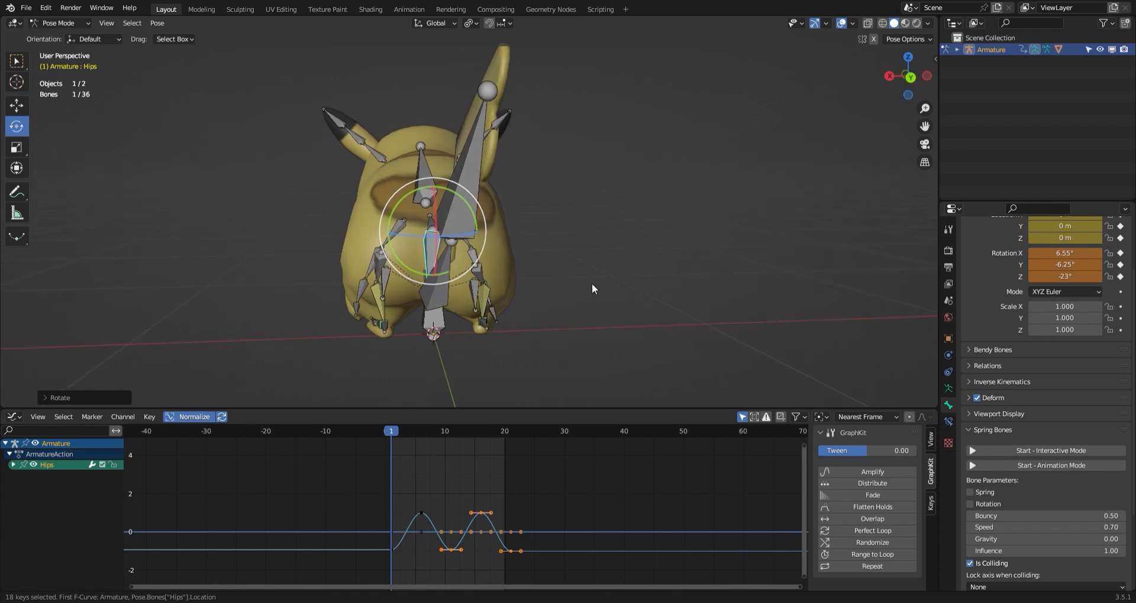
key("i")
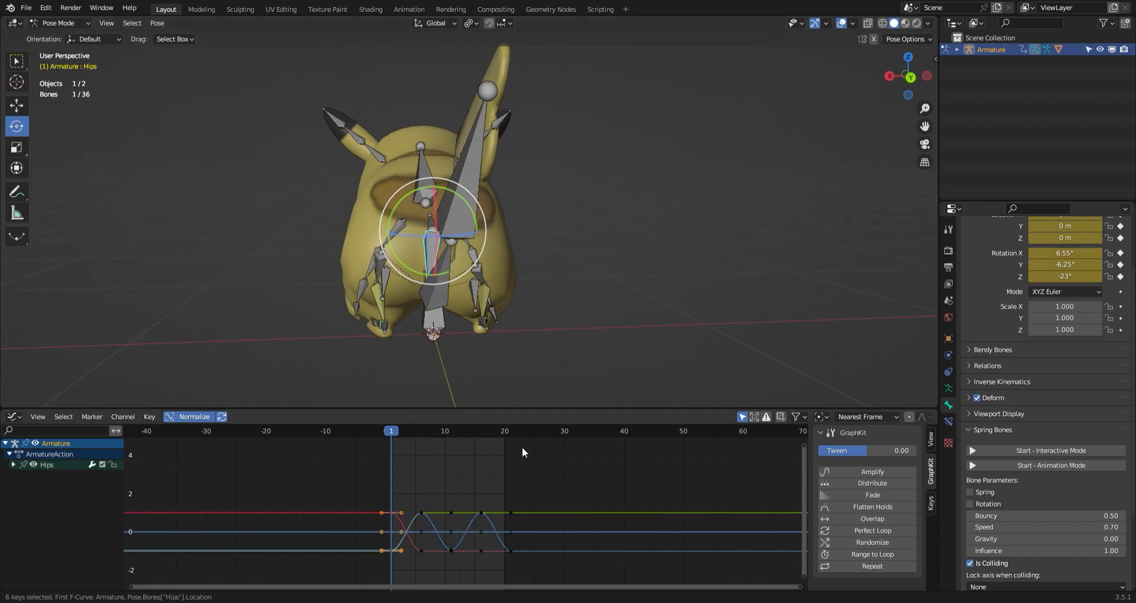
- Paste the Hips frame 1 keyframe at frame 21, and tilt the Hips to the opposite side at frame 11 with a Location & Rotation keyframe
left_click(510, 432)
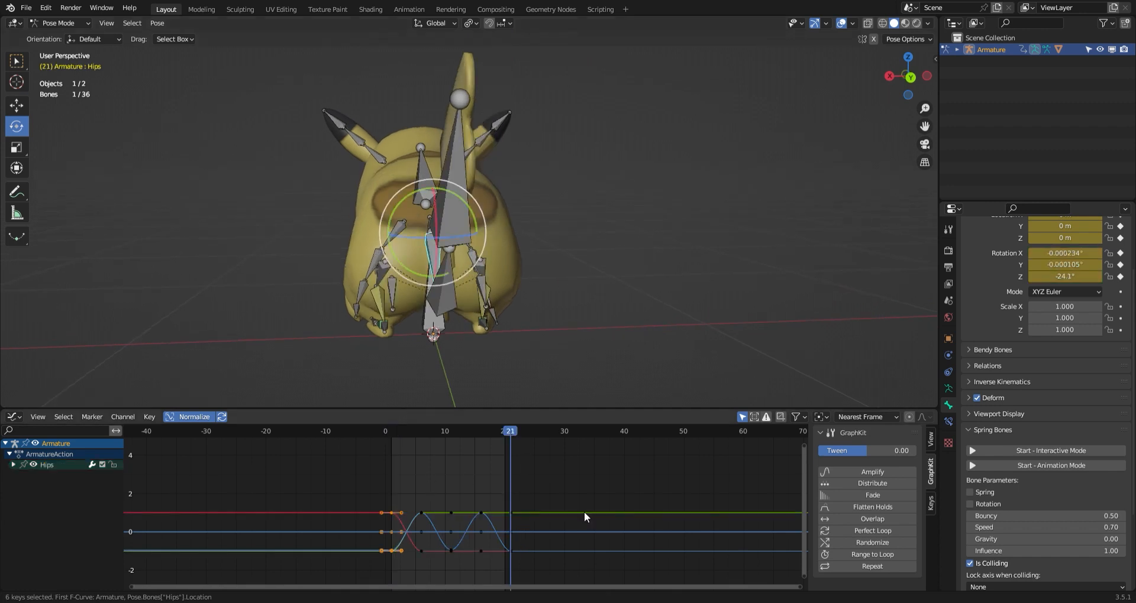
key("ctrl+v")
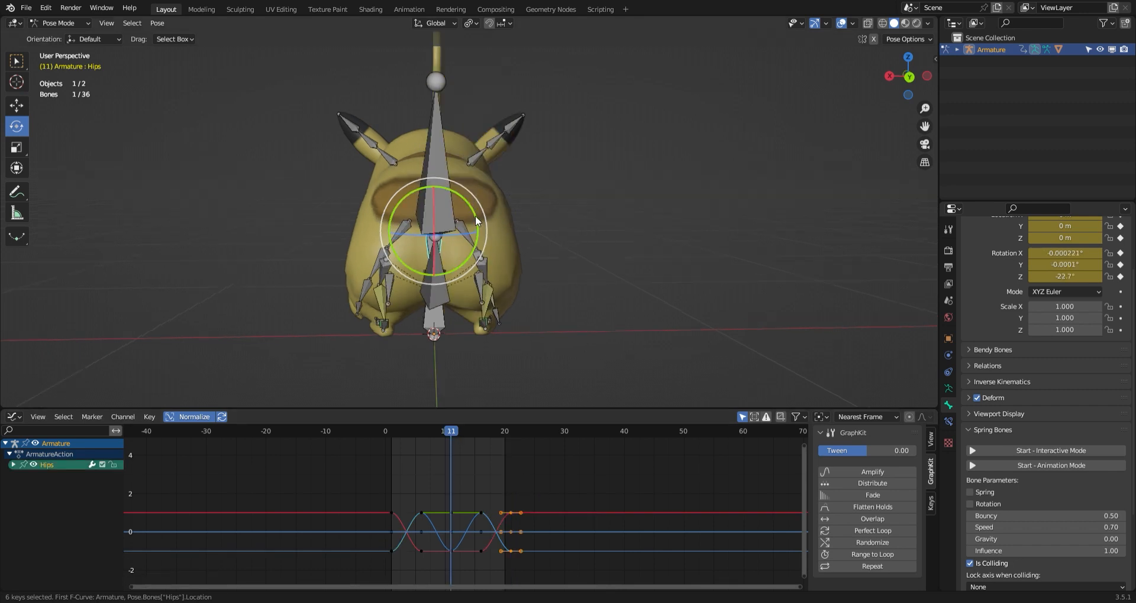
left_click_drag(475, 215, 472, 206)
key("i")
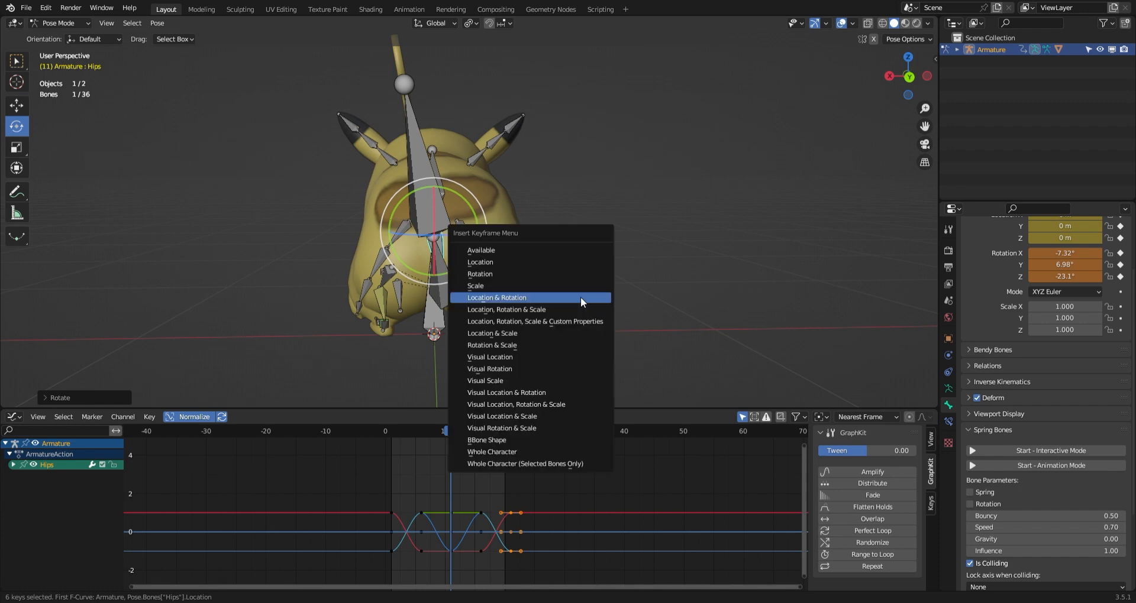
left_click(580, 297)
key("space")
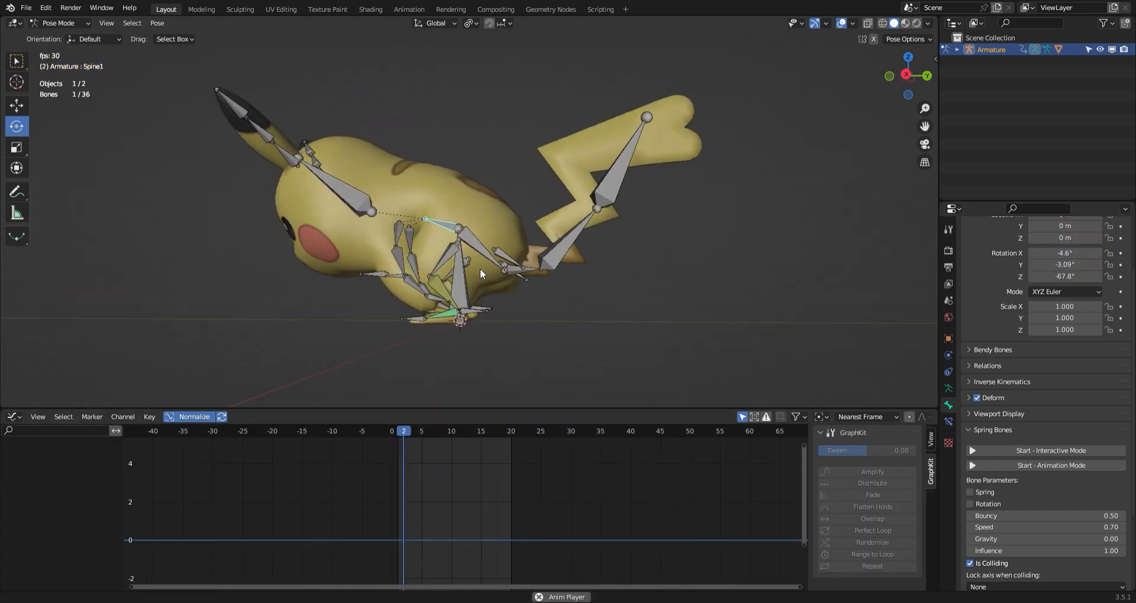
middle_click_drag(540, 235, 520, 280)
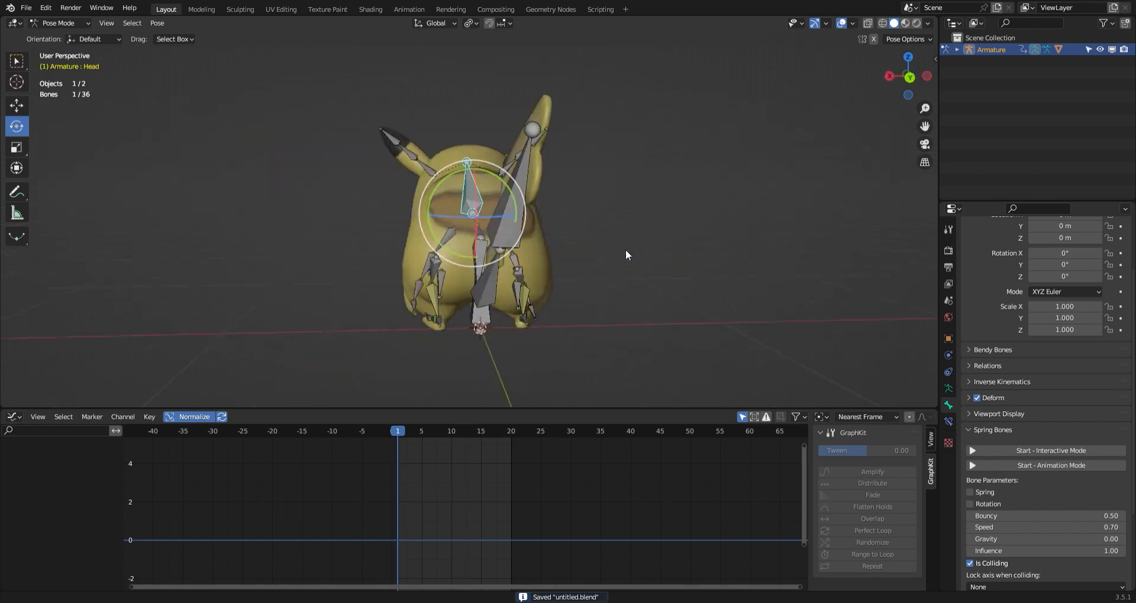
middle_click_drag(626, 250, 548, 291)
scroll(526, 278, "up", 3)
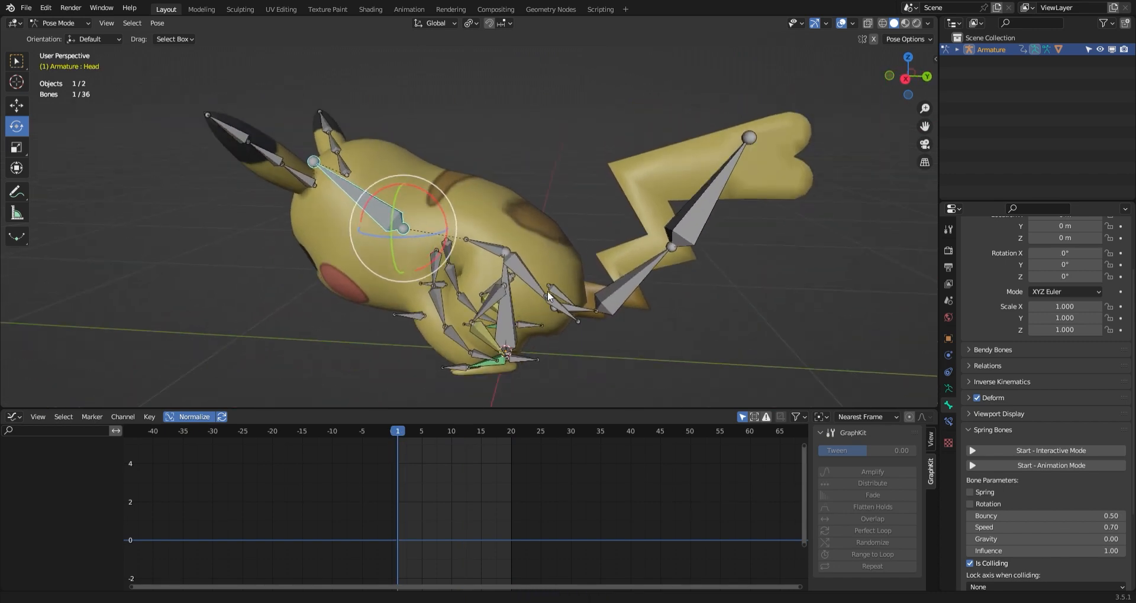
middle_click_drag(506, 253, 378, 223)
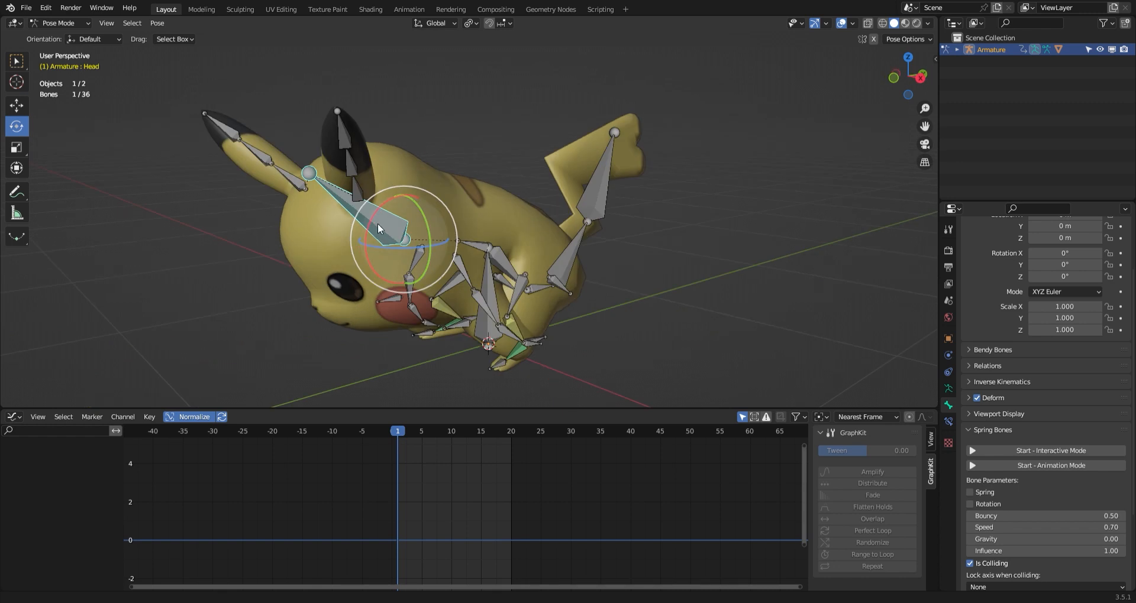
mouse_move(373, 221)
left_mouse_down()
mouse_move(400, 198)
mouse_move(361, 230)
left_mouse_up()
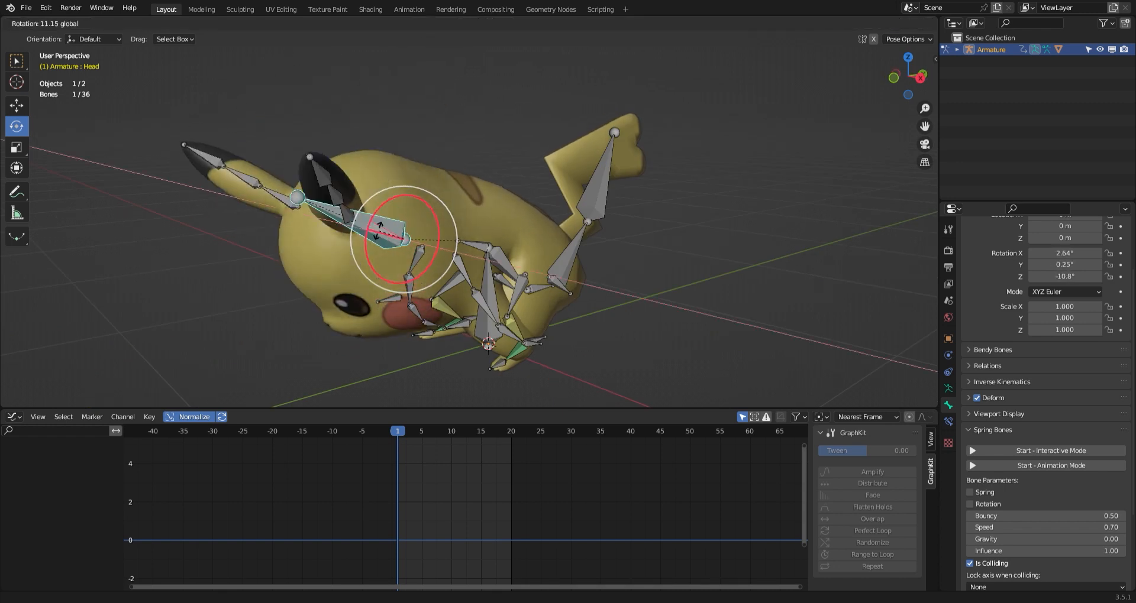
right_click(361, 230)
- Rotate the Head bone downward at frame 1 to X 9.89°, Y 4.06°, Z -44.5° and insert a Location & Rotation keyframe
middle_click_drag(523, 311, 458, 455)
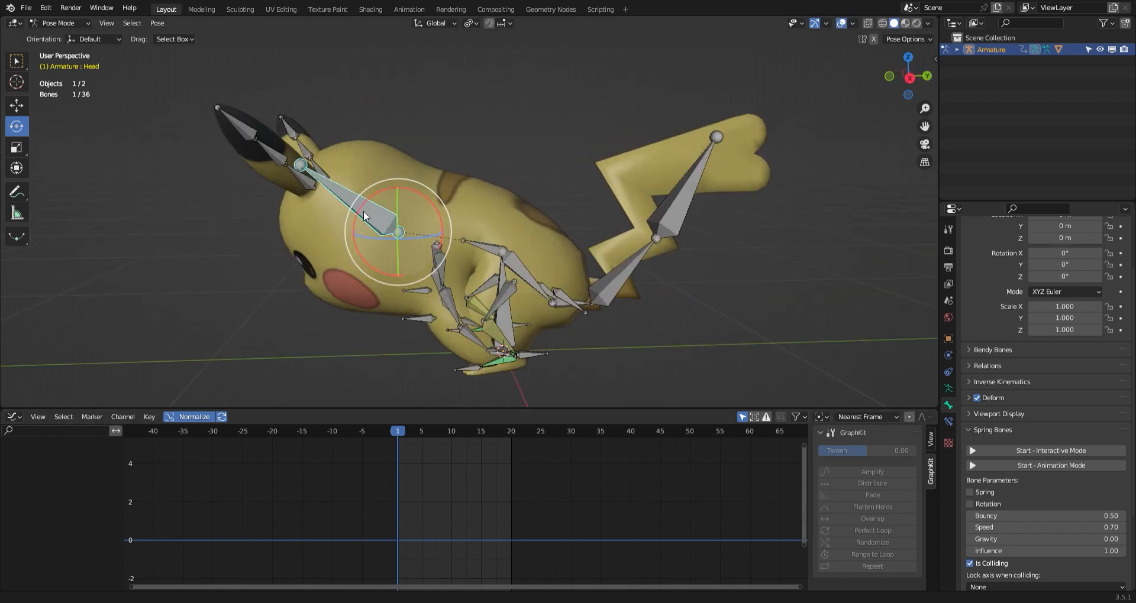
left_click_drag(364, 216, 362, 237)
key("i")
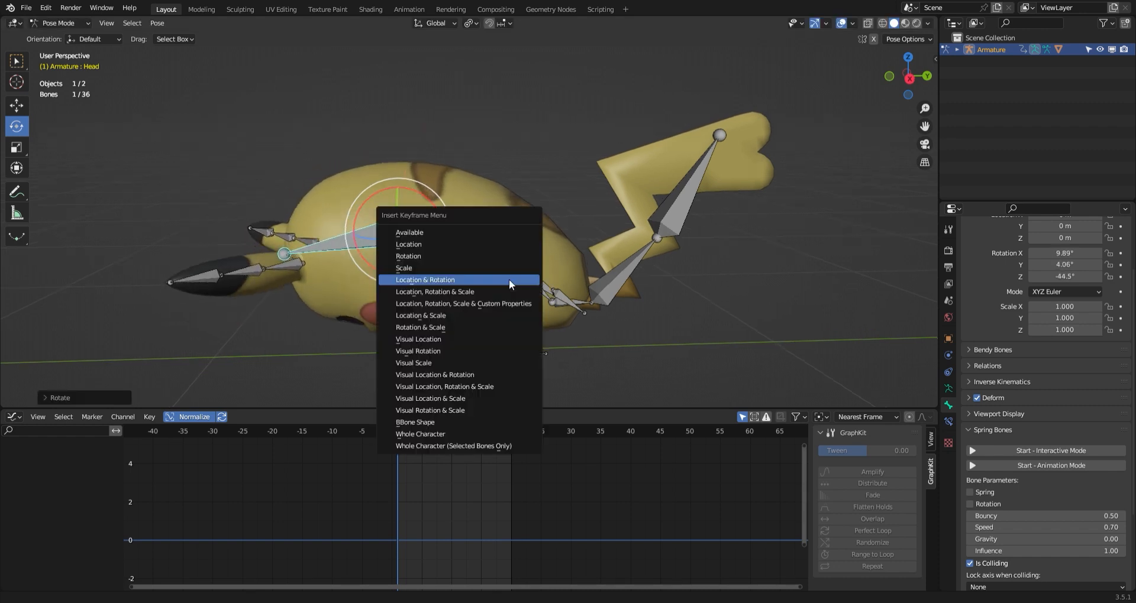
left_click(509, 279)
- Raise the Head bone at frame 6 to X 0.257°, Y 0.00234°, Z -1.05° and insert a Location & Rotation keyframe
left_click_drag(400, 430, 427, 431)
key("i")
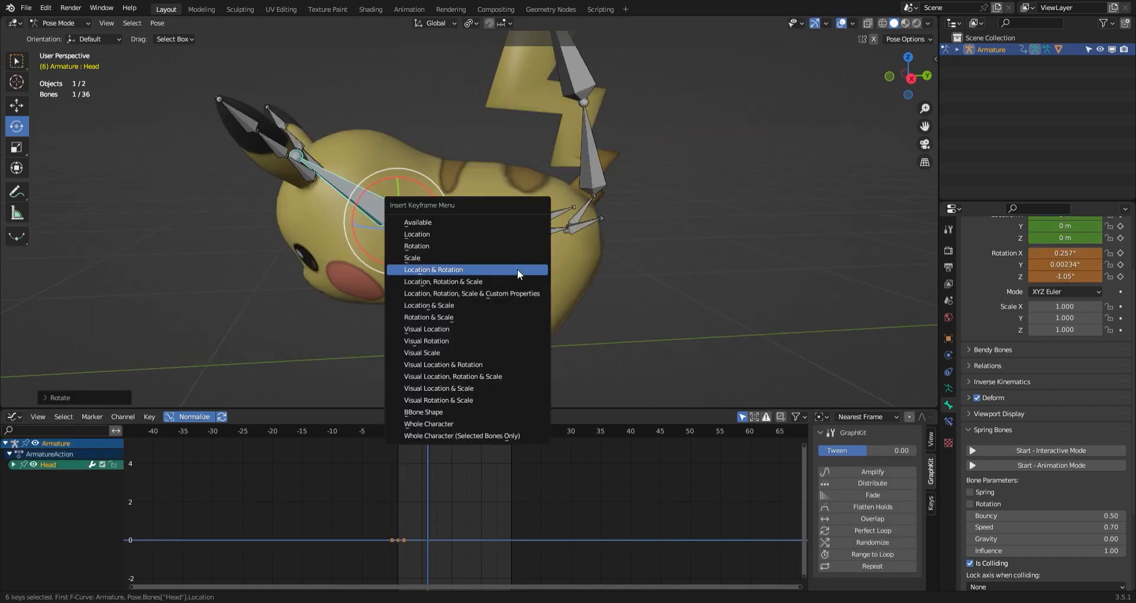
left_click(517, 268)
- Repeat the Head nod by pasting copies of its keyframes at frames 11, 16 and 21 in the Graph Editor
left_click(452, 488)
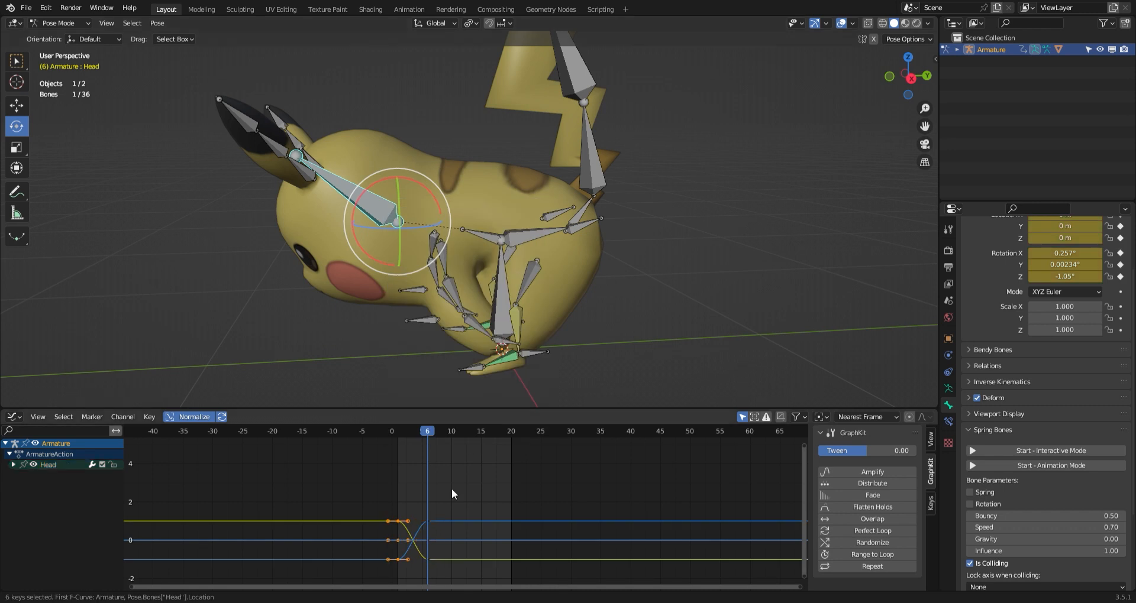
left_click_drag(424, 434, 457, 431)
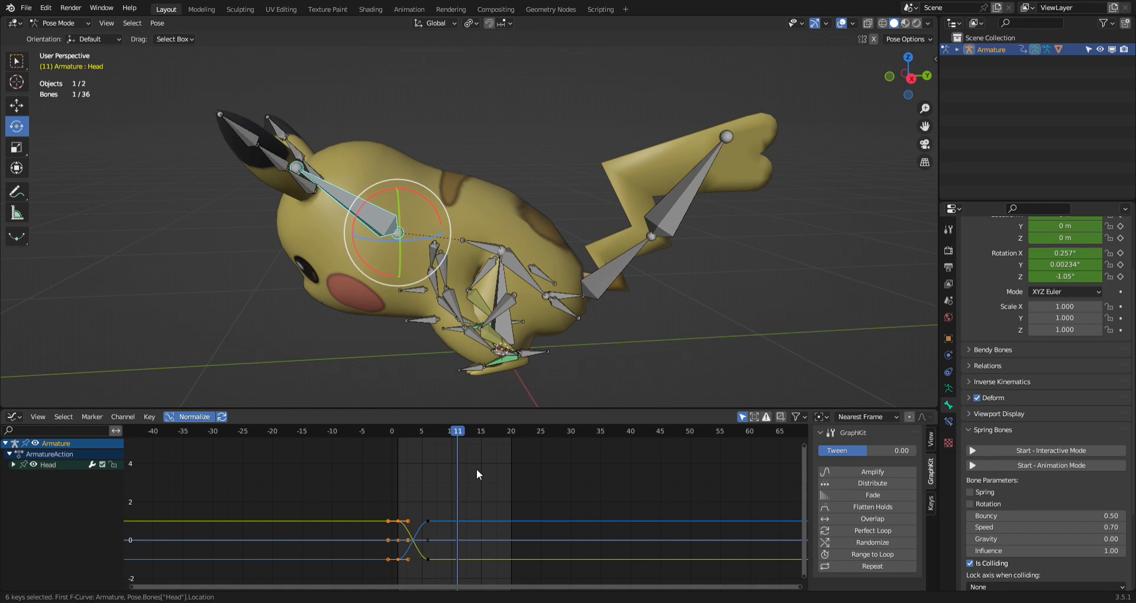
key("ctrl+v")
left_click(475, 468)
- Play back the head nod animation from several angles and save the file
key("space")
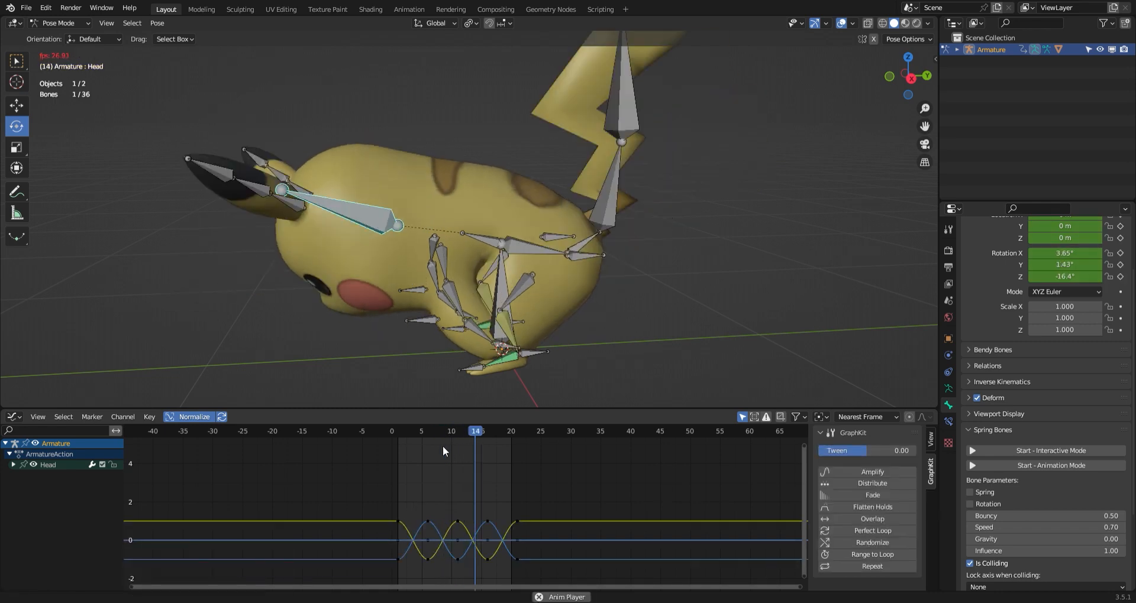
middle_click_drag(477, 355, 605, 328)
scroll(619, 319, "down", 2)
scroll(548, 307, "up", 3)
key("space")
key("ctrl+s")
key("space")
key("space")
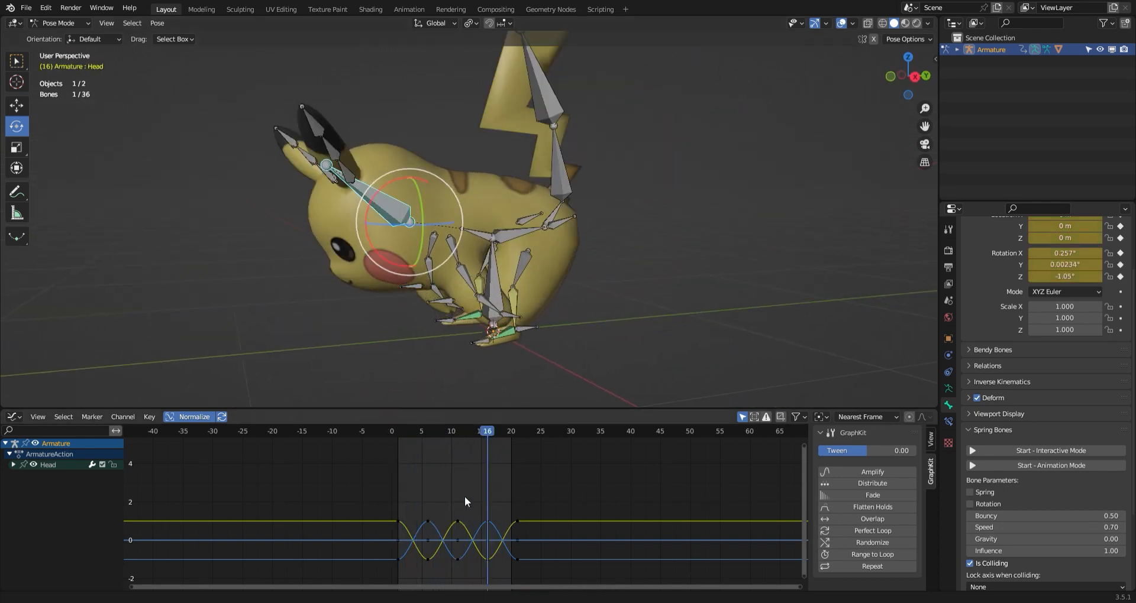
- Copy the Head keyframes from frame 6 and paste them over those at frame 11
left_click_drag(445, 506, 476, 576)
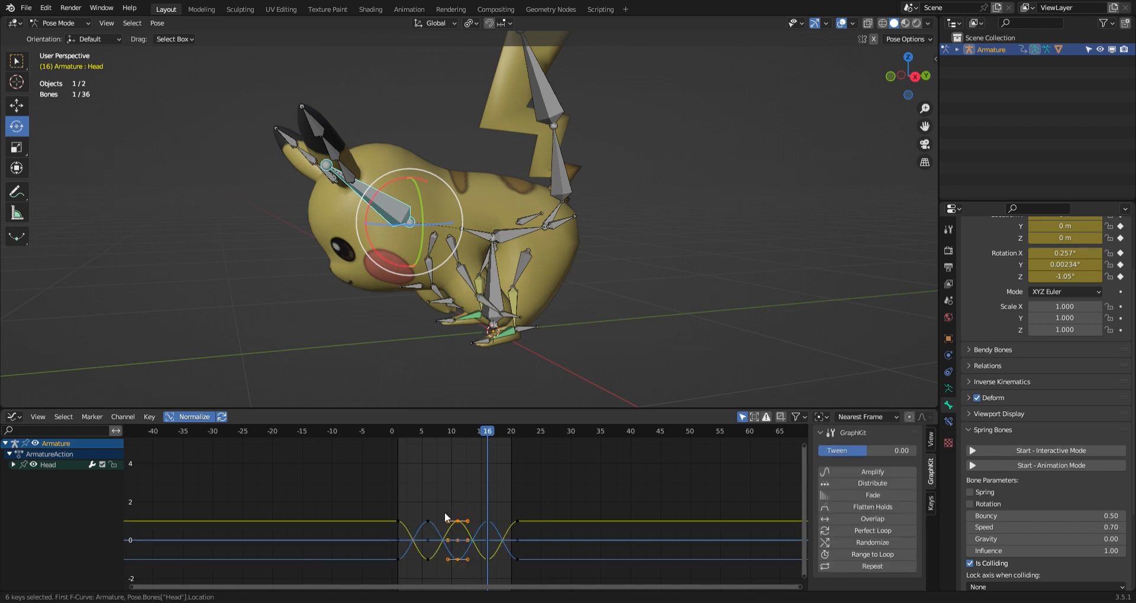
left_click_drag(411, 503, 436, 562)
left_click(449, 431)
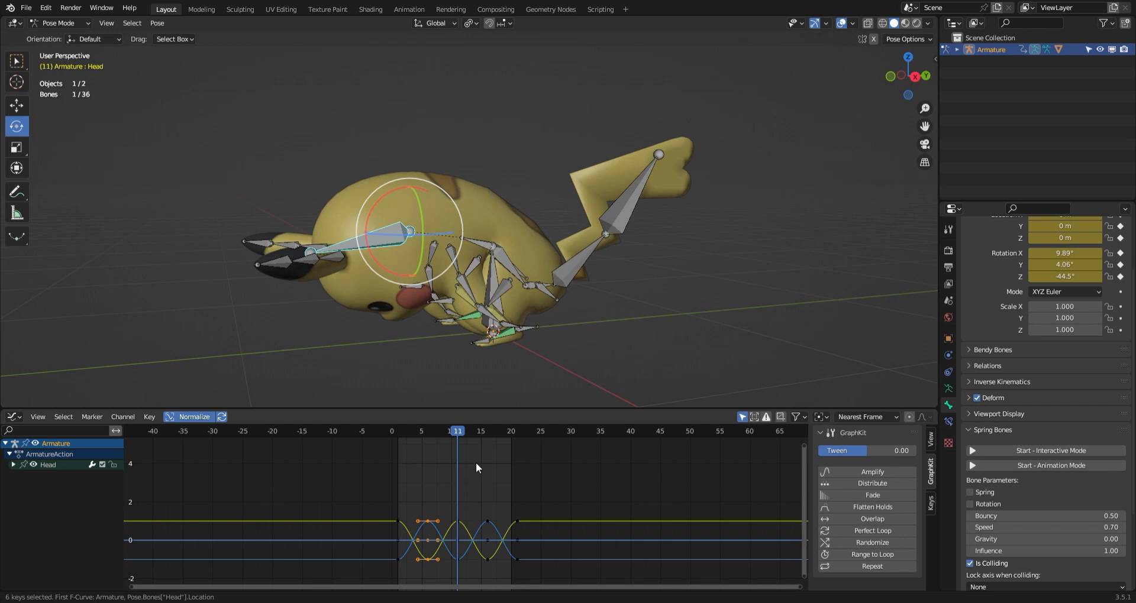
key("ctrl+v")
left_click_drag(456, 432, 417, 428)
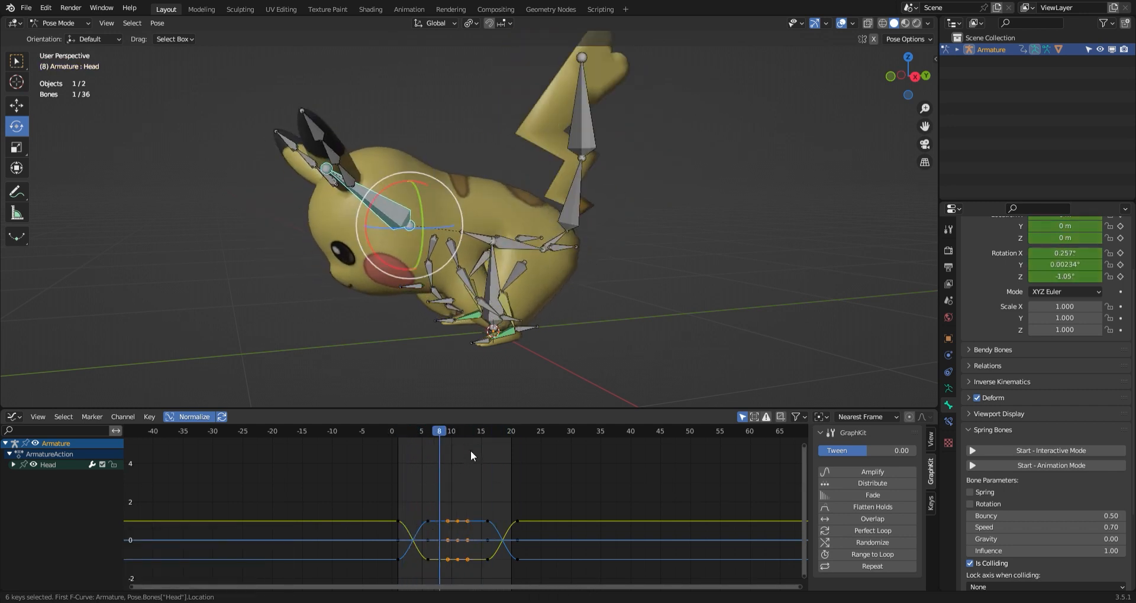
- Delete the Head keyframes at frames 6 and 16 and play back the slower nod
left_click(506, 556)
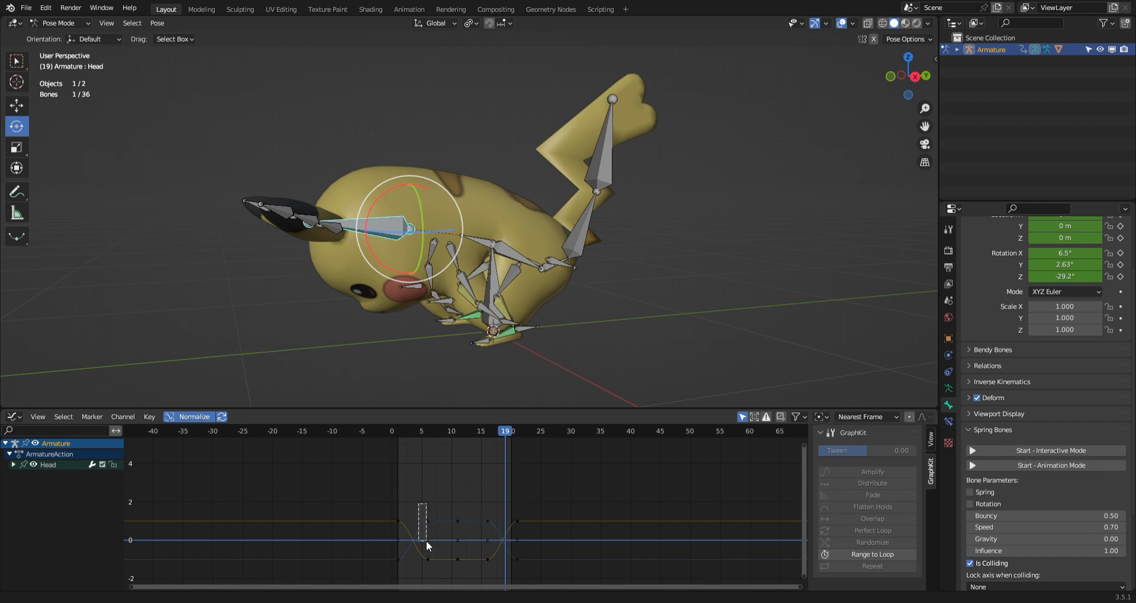
left_click_drag(426, 541, 442, 563)
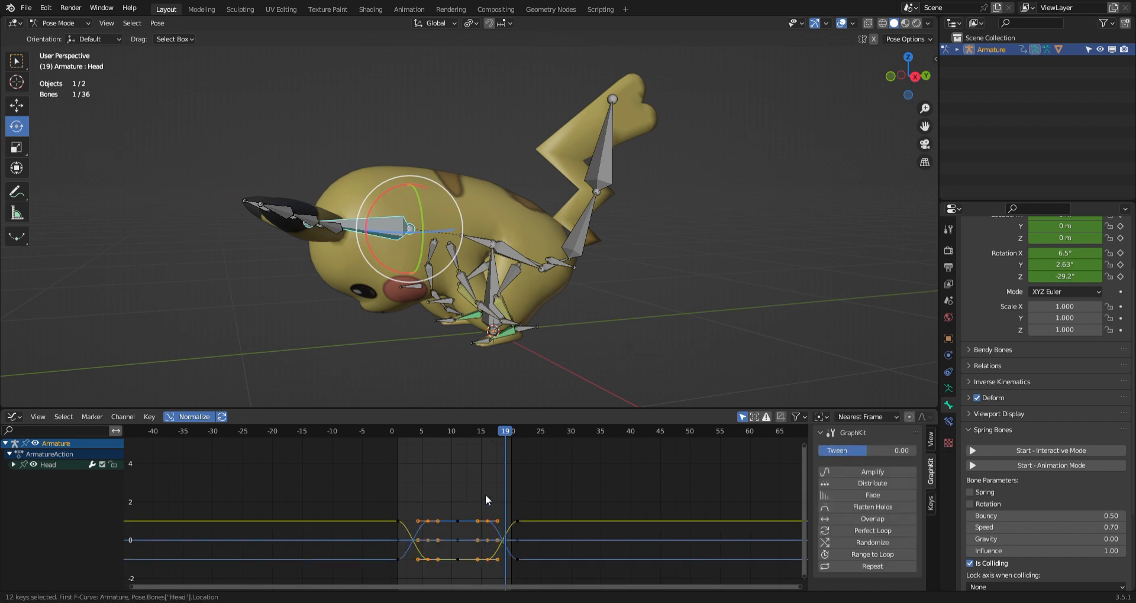
key("x")
left_click(485, 496)
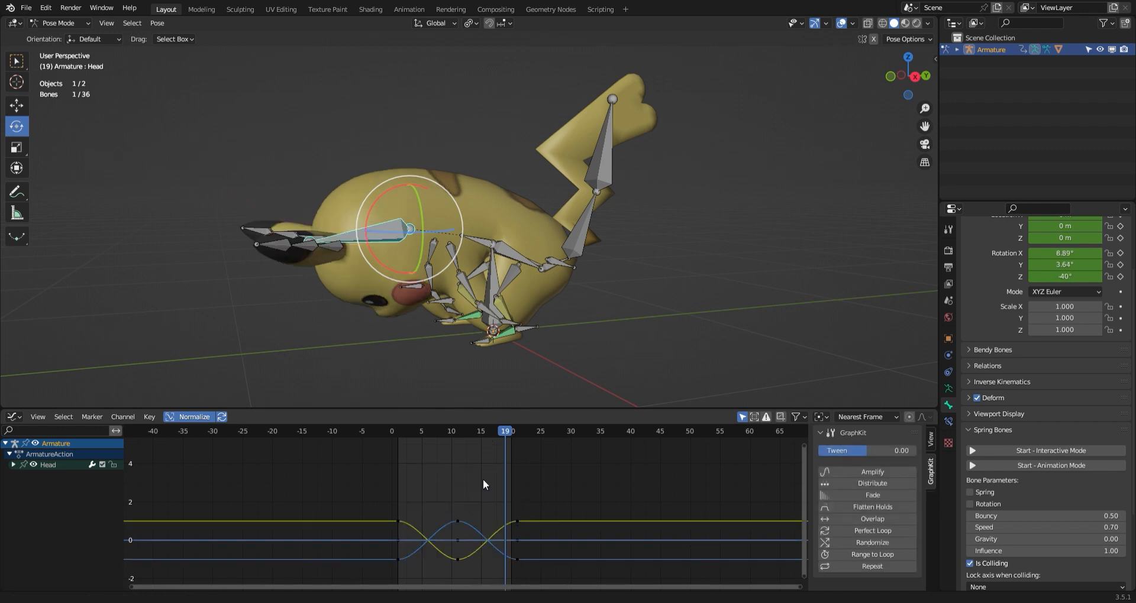
key("space")
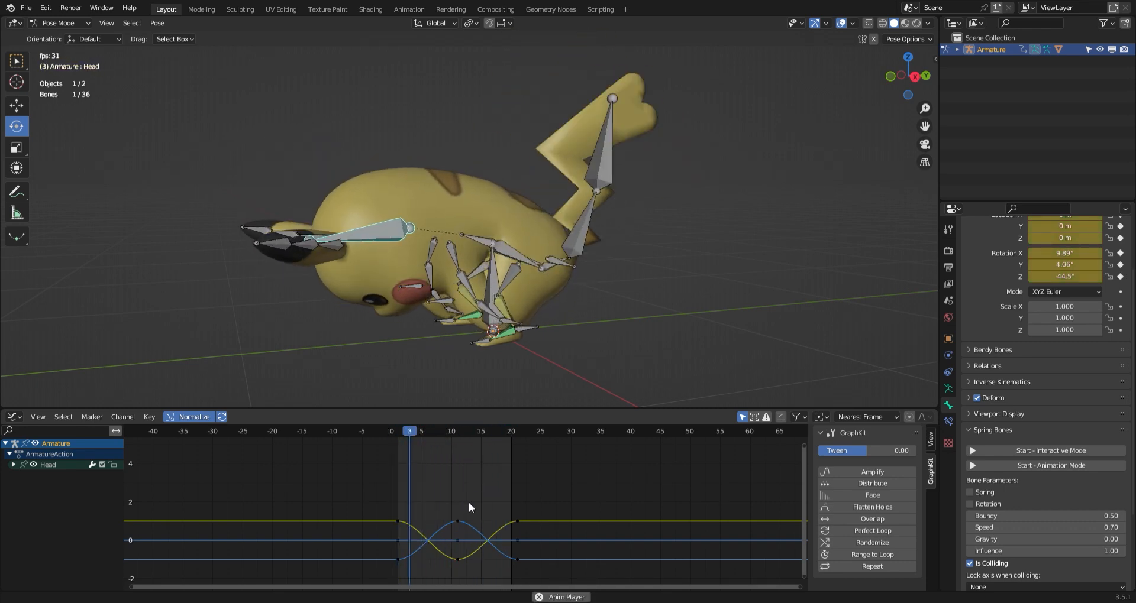
- Stop playback, save the file, and enable Spring and Rotation on the Tail1, Tail2 and Tail3 bones
left_click(572, 257)
middle_click_drag(705, 215, 658, 212)
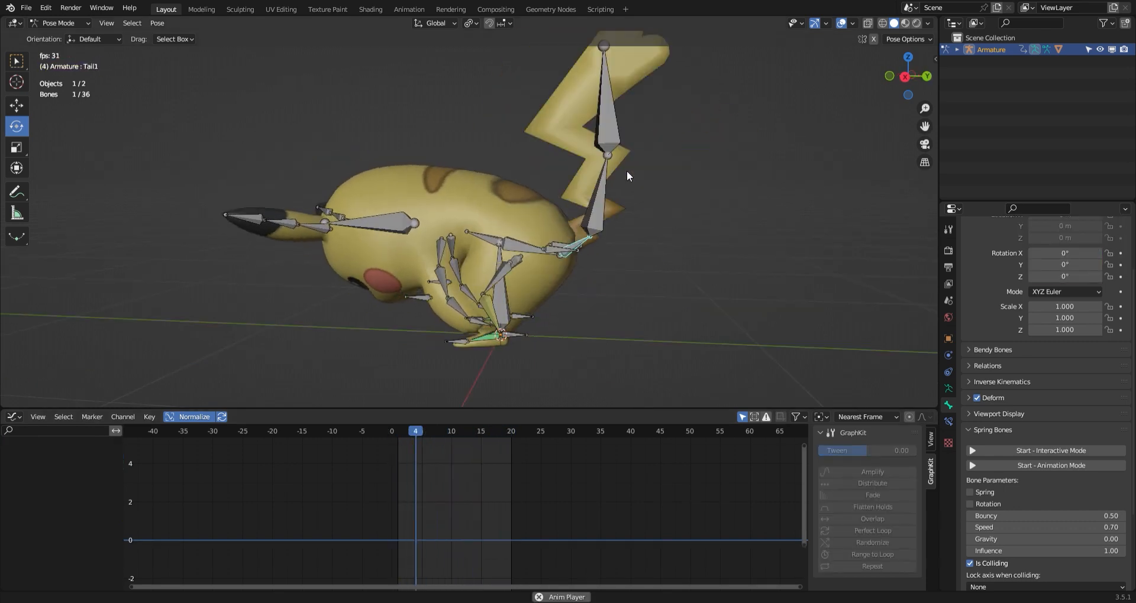
key("Escape")
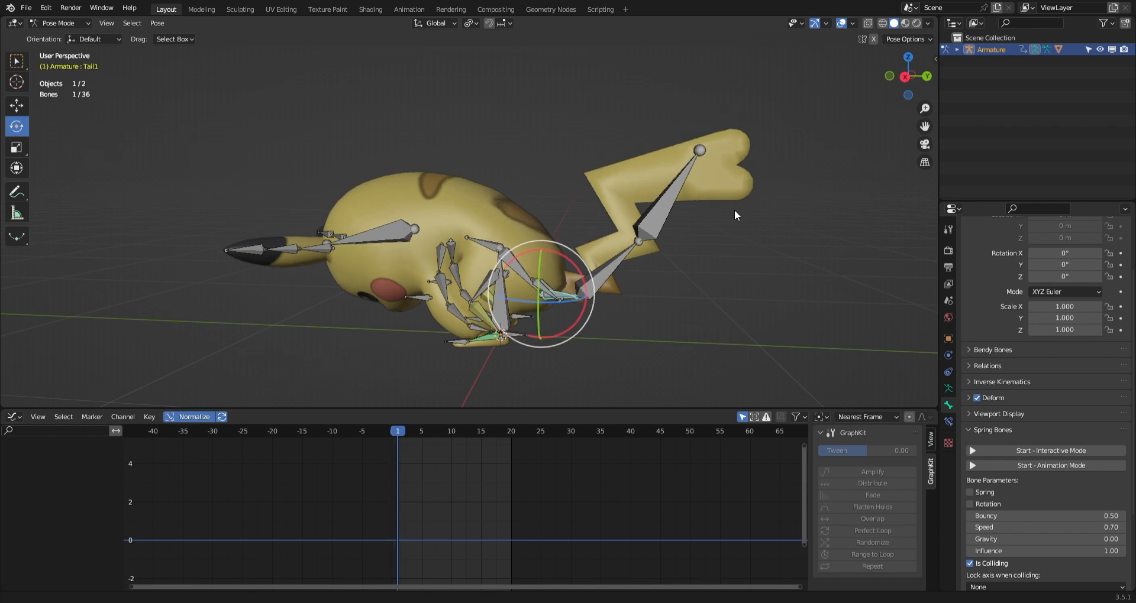
key("ctrl+s")
middle_click_drag(734, 209, 1027, 474)
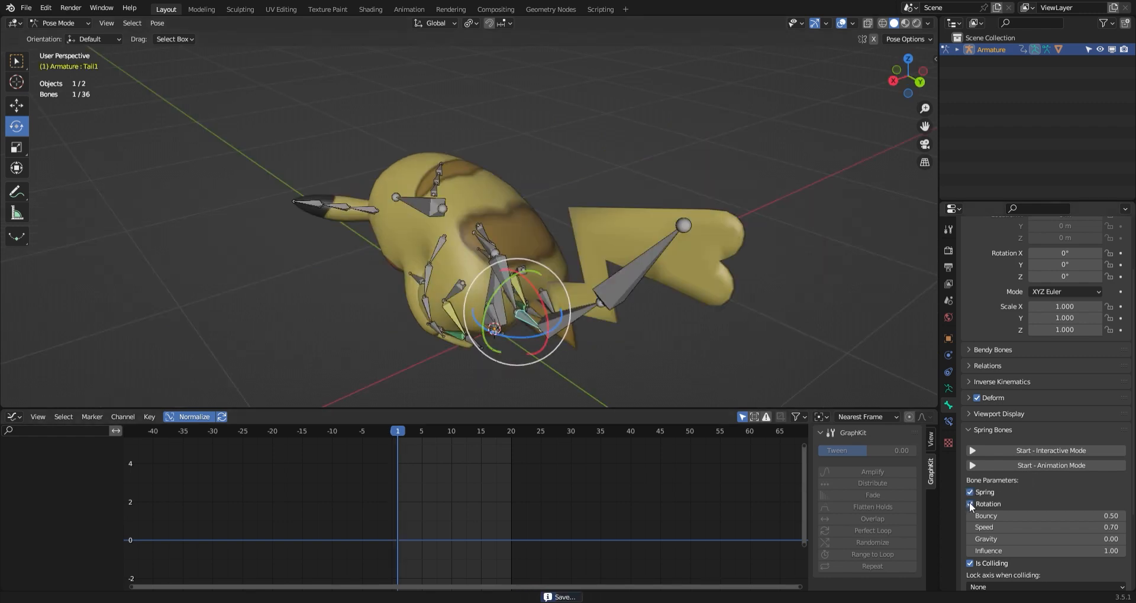
left_click(566, 323)
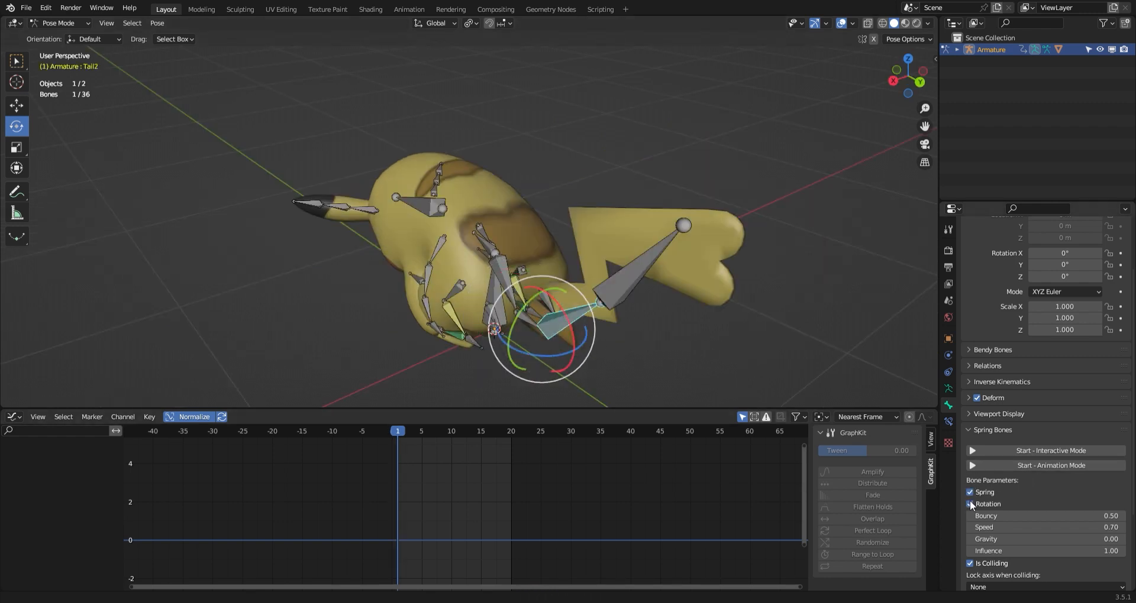
left_click(630, 285)
left_click(971, 493)
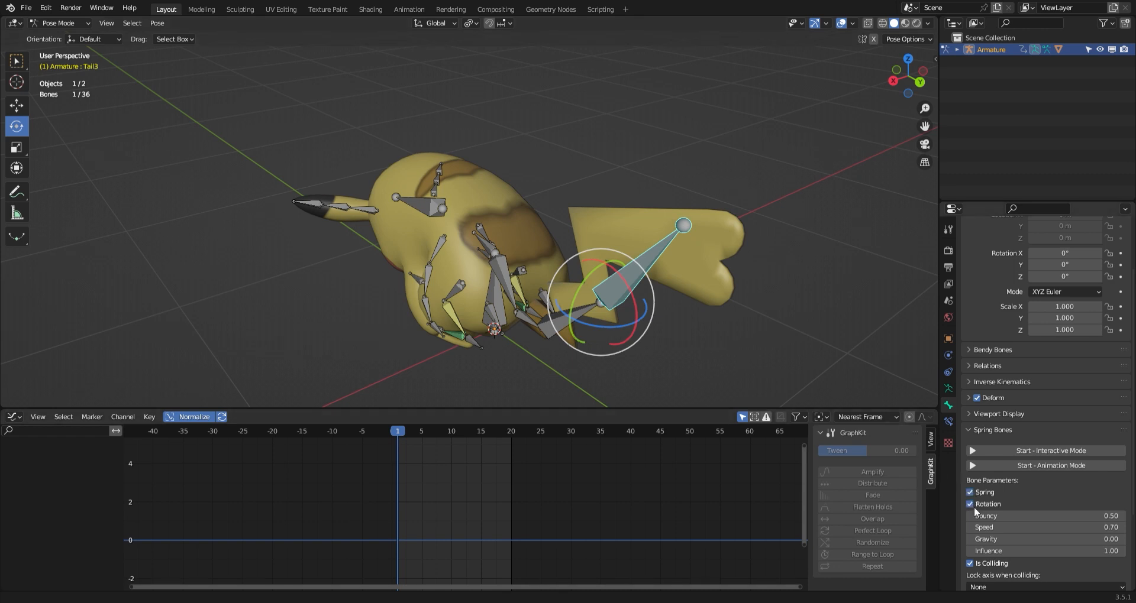
left_click(971, 504)
- Disable Spring and Rotation on the Tail1 bone and preview the tail in spring bones animation mode
middle_click_drag(562, 284, 662, 319)
left_click(683, 329)
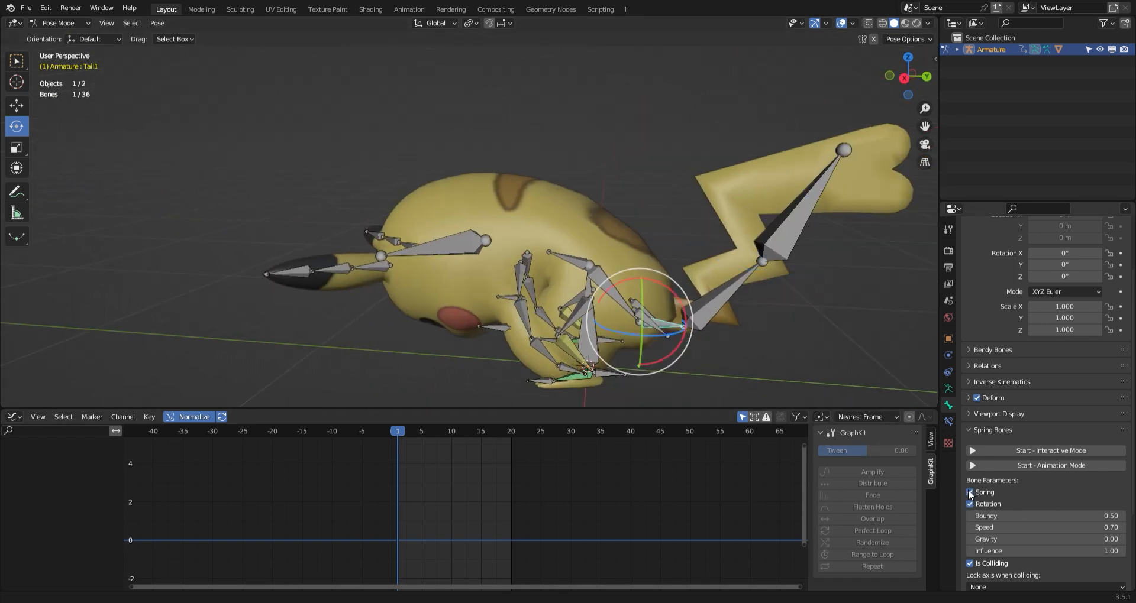
left_click(1033, 466)
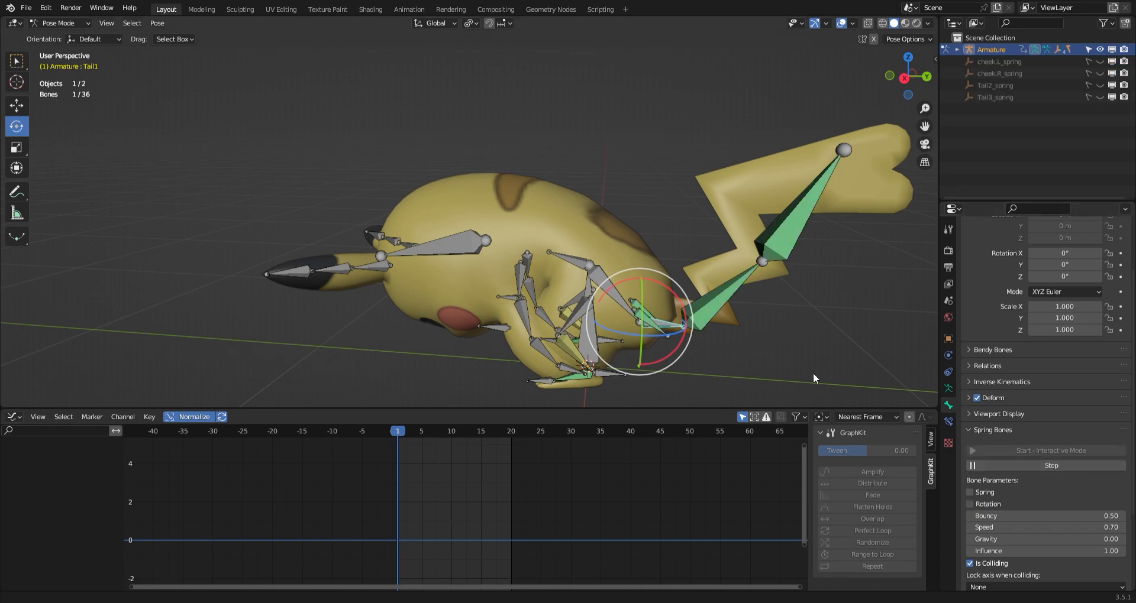
middle_click_drag(813, 373, 540, 304)
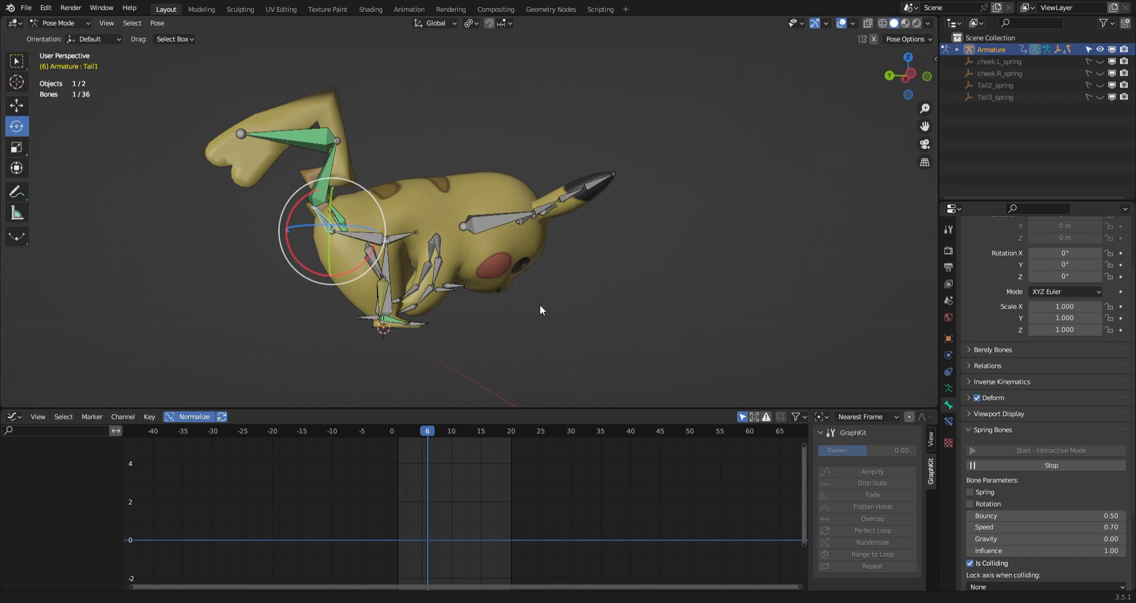
left_click(1006, 466)
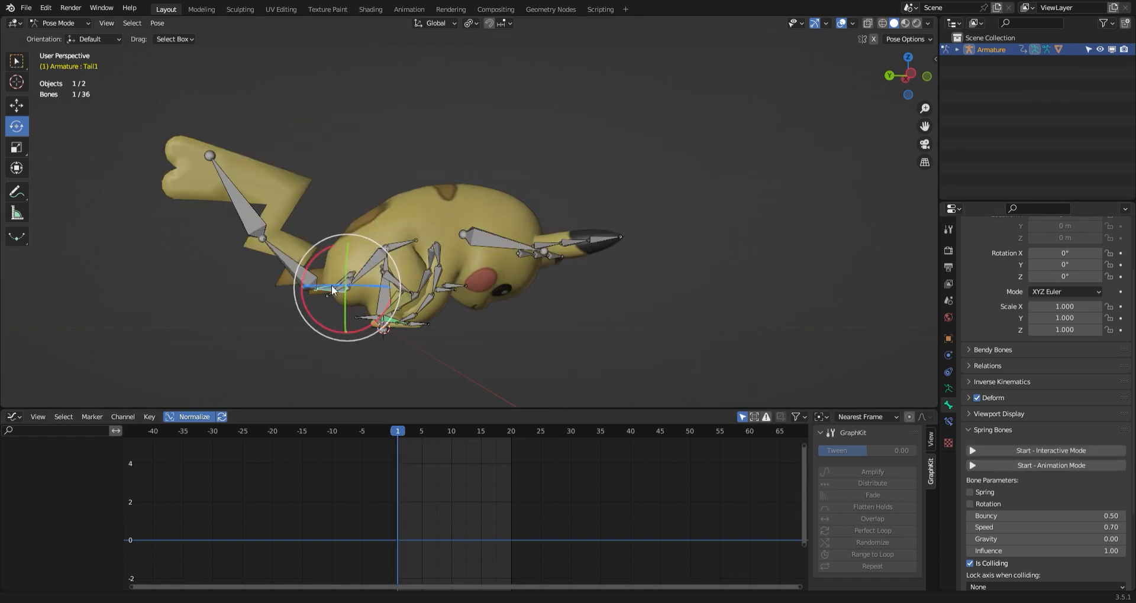
- Test the spring bones animation mode with Spring and Rotation enabled on Tail1, and turn both off again after stopping it
left_click(1029, 467)
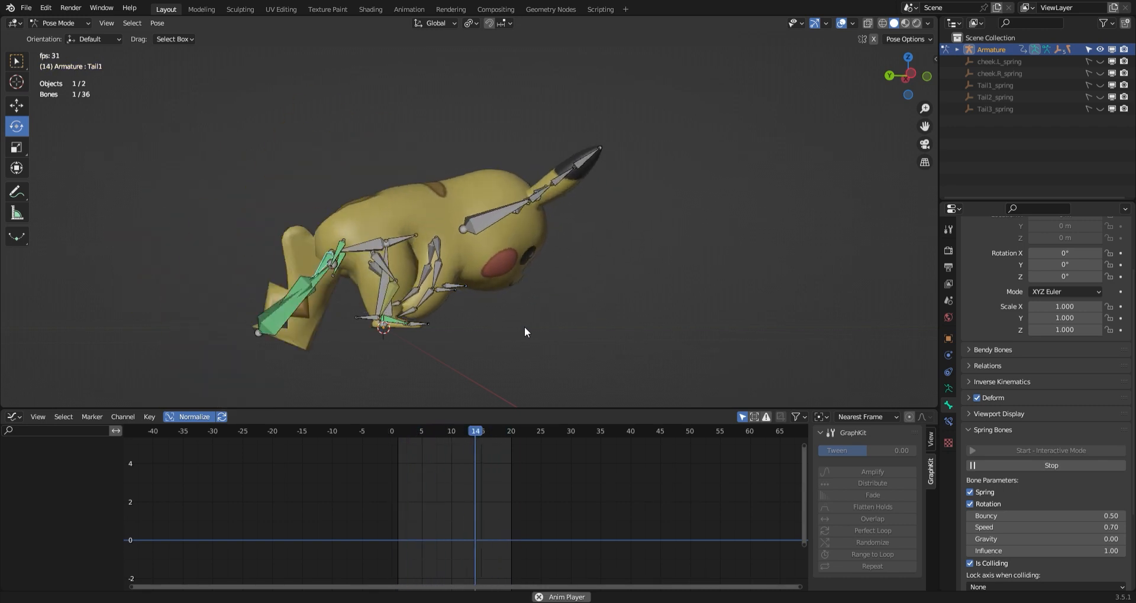
left_click(1020, 465)
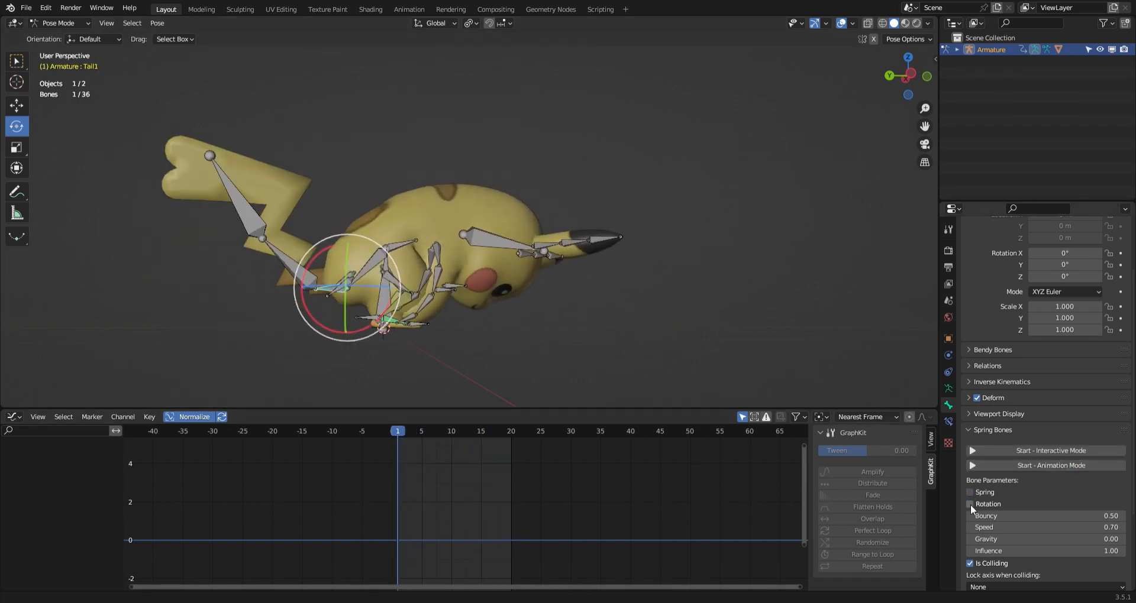
- Check the Spring and Rotation settings of the Tail2 and Tail3 bones
left_click(304, 282)
left_click(251, 223)
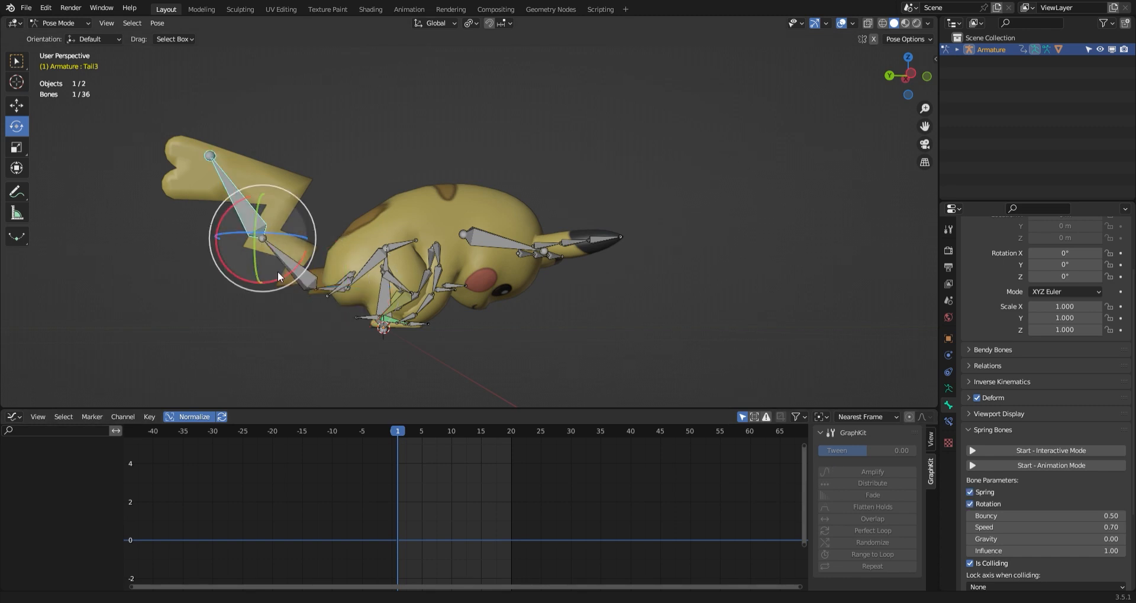
middle_click_drag(279, 276, 396, 260)
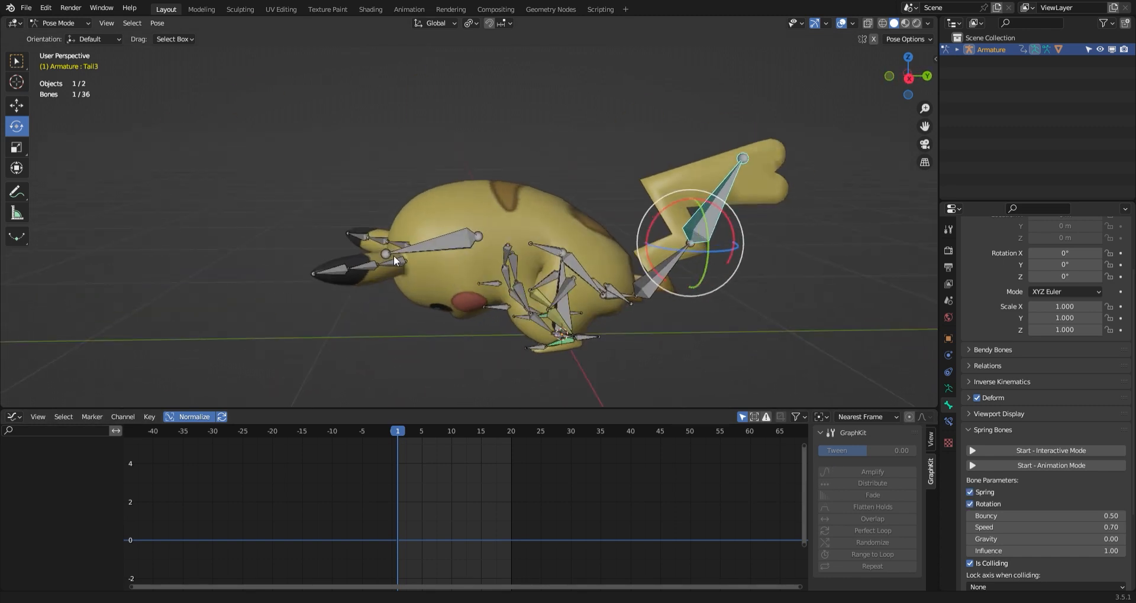
- Enable Spring and Rotation on the base bones of both ears, LEar1 and REar1
left_click(396, 268)
left_click(971, 492)
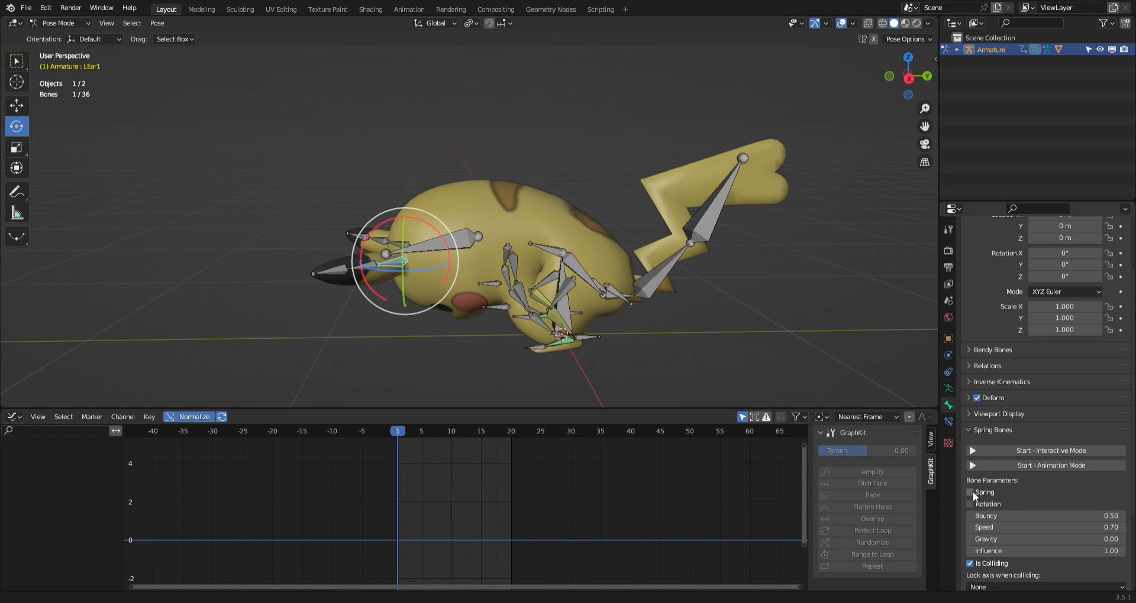
left_click(970, 504)
middle_click_drag(390, 267, 440, 254)
left_click(385, 266)
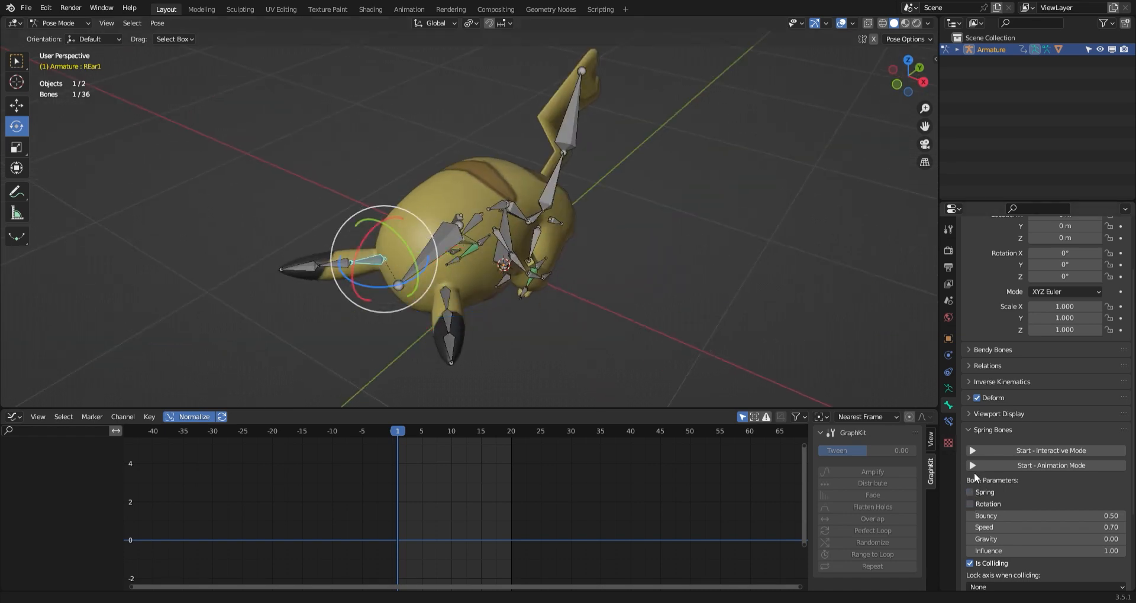
- Preview the ears in spring bones animation mode with and without overlays, and stop the mode after checking them
left_click(1003, 465)
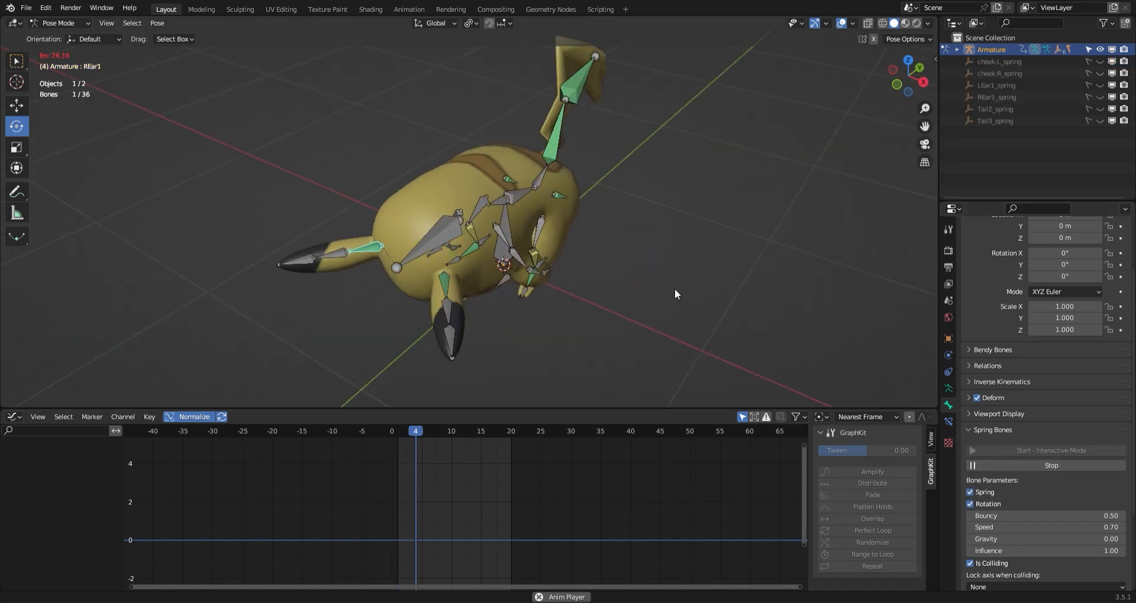
middle_click_drag(674, 288, 661, 250)
mouse_move(574, 254)
middle_mouse_down()
mouse_move(645, 243)
mouse_move(522, 276)
mouse_move(688, 303)
mouse_move(617, 308)
mouse_move(447, 257)
mouse_move(530, 267)
mouse_move(463, 211)
mouse_move(577, 235)
middle_mouse_up()
key("shift+alt+z")
key("space")
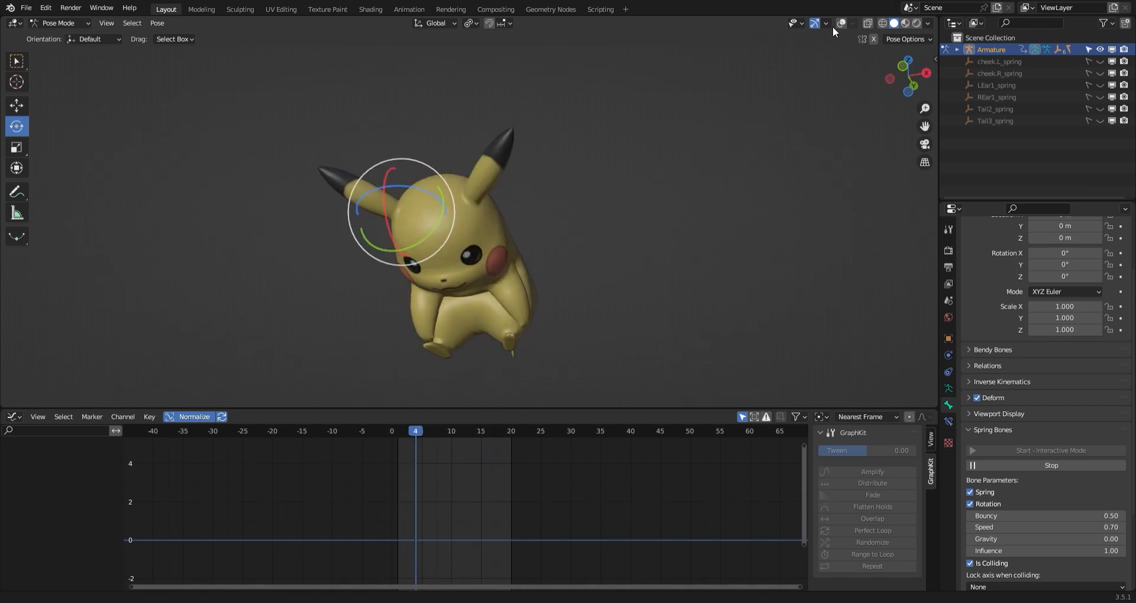
left_click(841, 24)
scroll(515, 227, "up", 3)
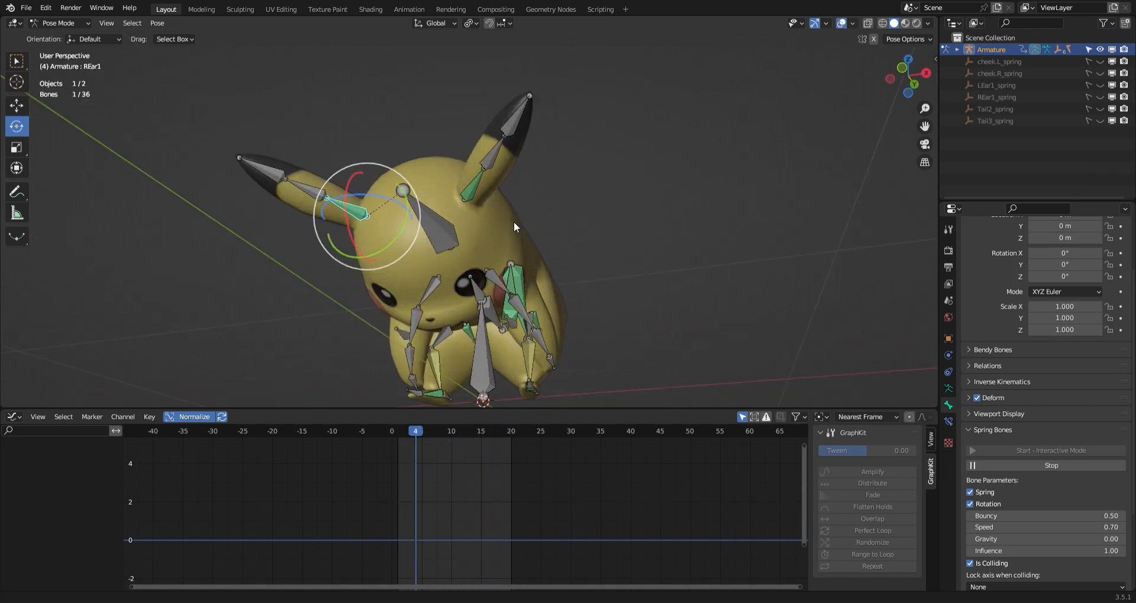
mouse_move(376, 221)
left_mouse_down()
mouse_move(385, 224)
mouse_move(372, 223)
left_mouse_up()
middle_click_drag(431, 264, 477, 239)
left_click(1049, 464)
mouse_move(390, 211)
left_mouse_down()
mouse_move(366, 207)
mouse_move(403, 217)
left_mouse_up()
right_click(403, 217)
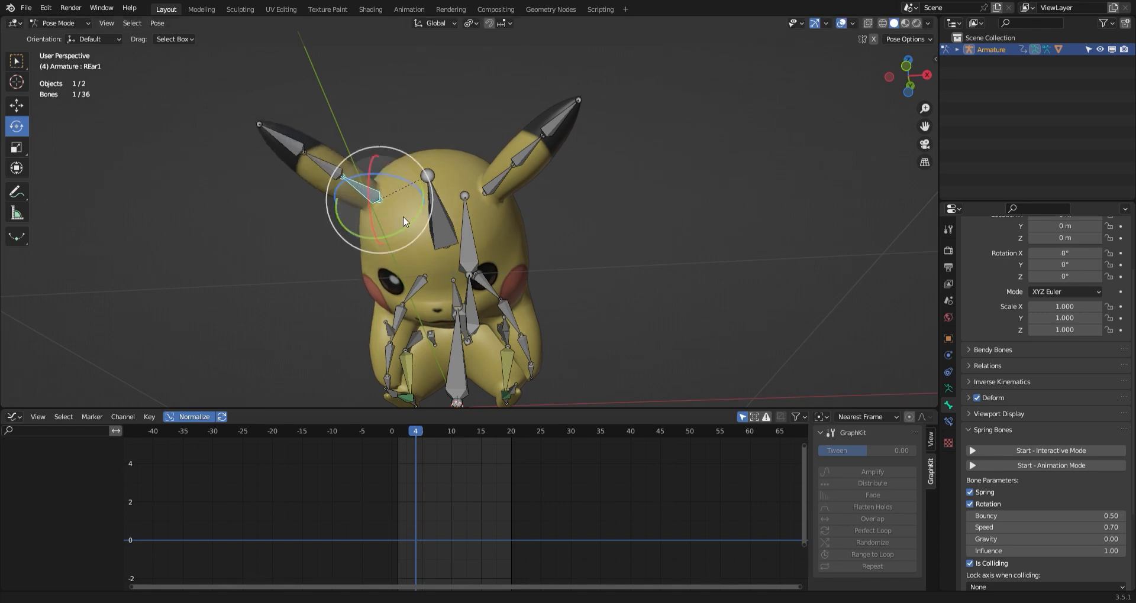
middle_click_drag(403, 222, 481, 203)
left_click_drag(481, 203, 468, 200)
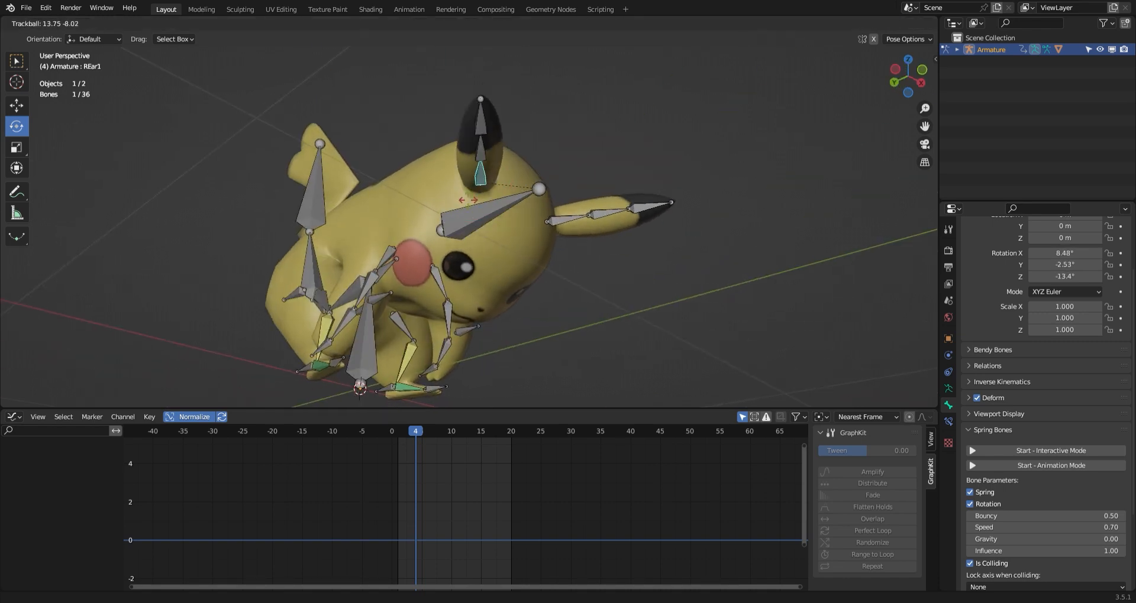
right_click(468, 200)
middle_click_drag(538, 231, 399, 208)
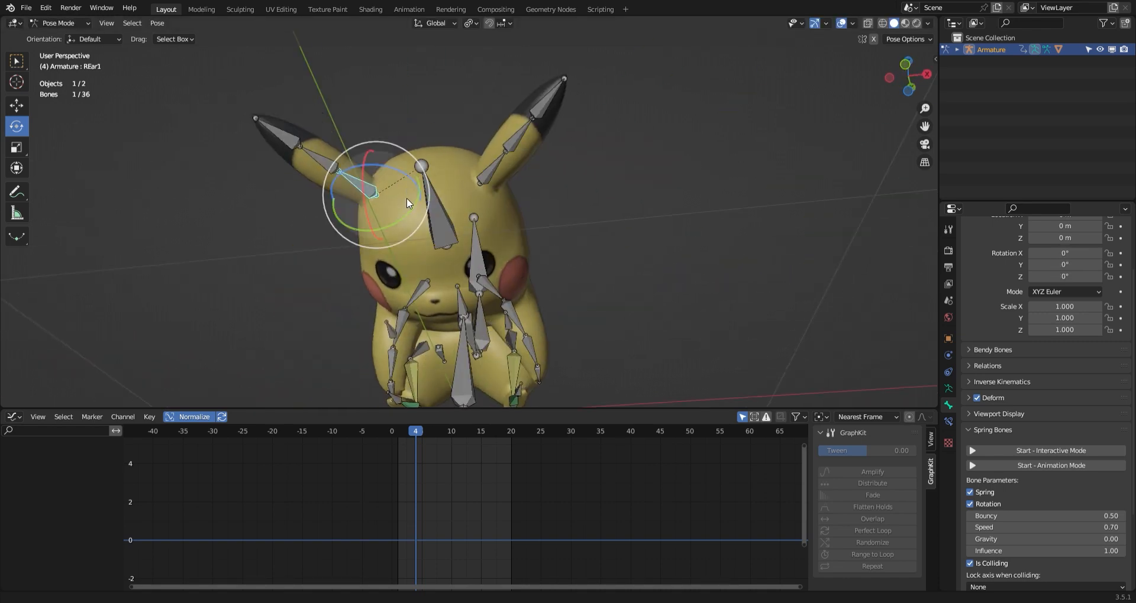
key("ctrl+Tab")
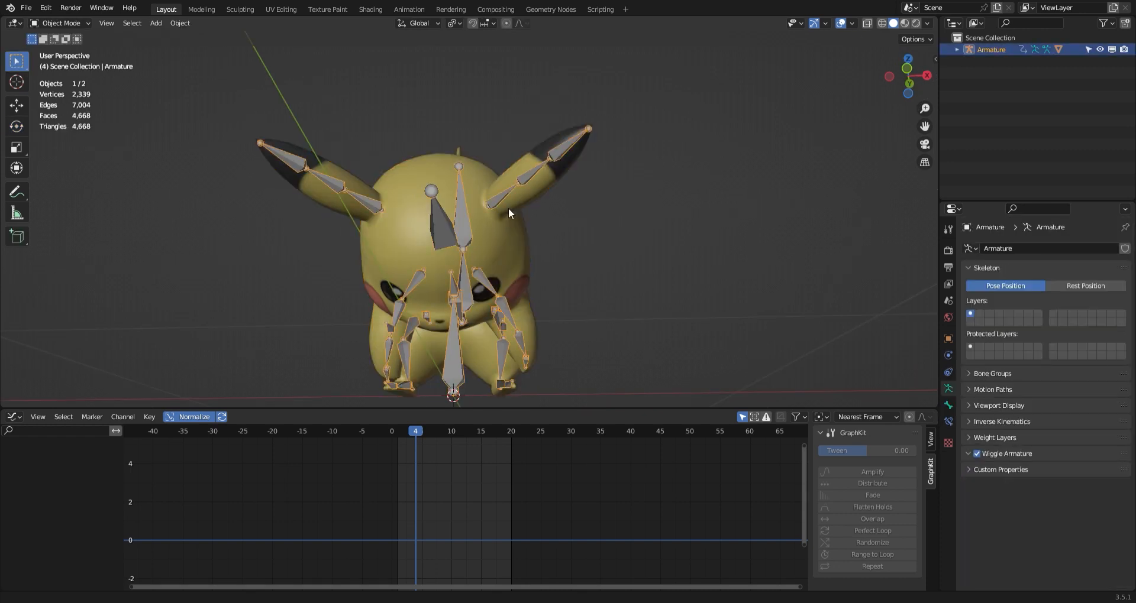
middle_click_drag(509, 208, 834, 314)
middle_click_drag(591, 290, 669, 263)
left_click(948, 405)
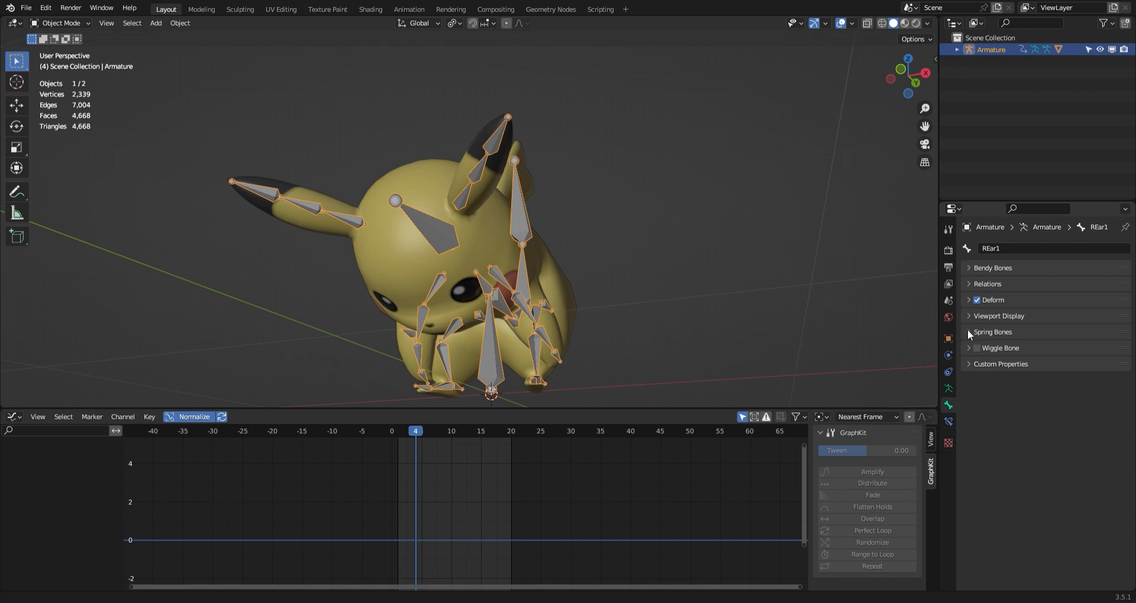
left_click(81, 22)
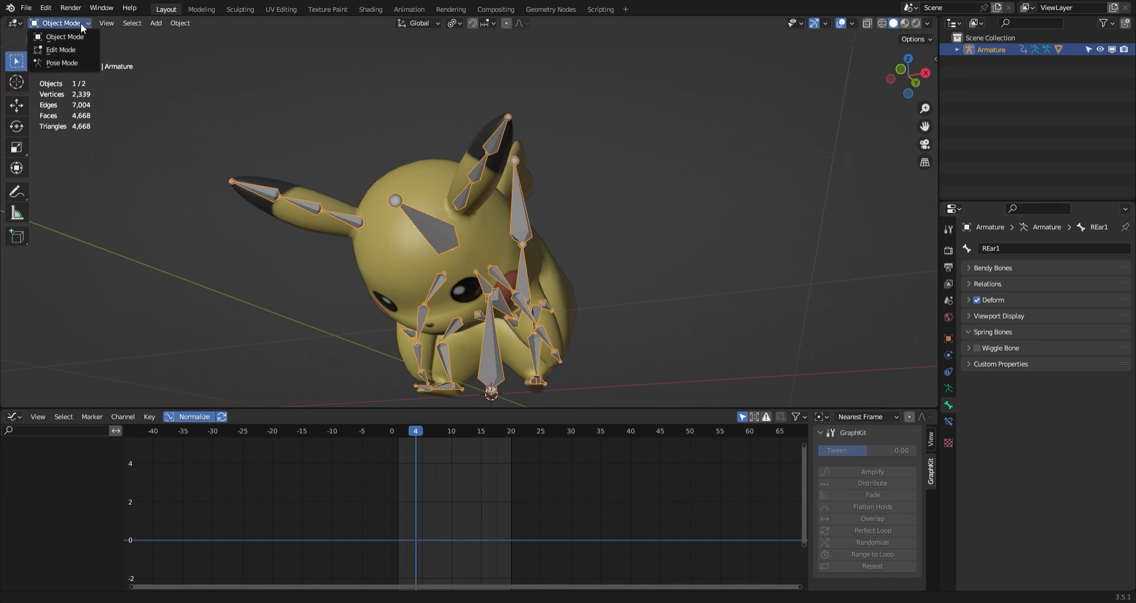
left_click(83, 62)
middle_click_drag(83, 62, 796, 340)
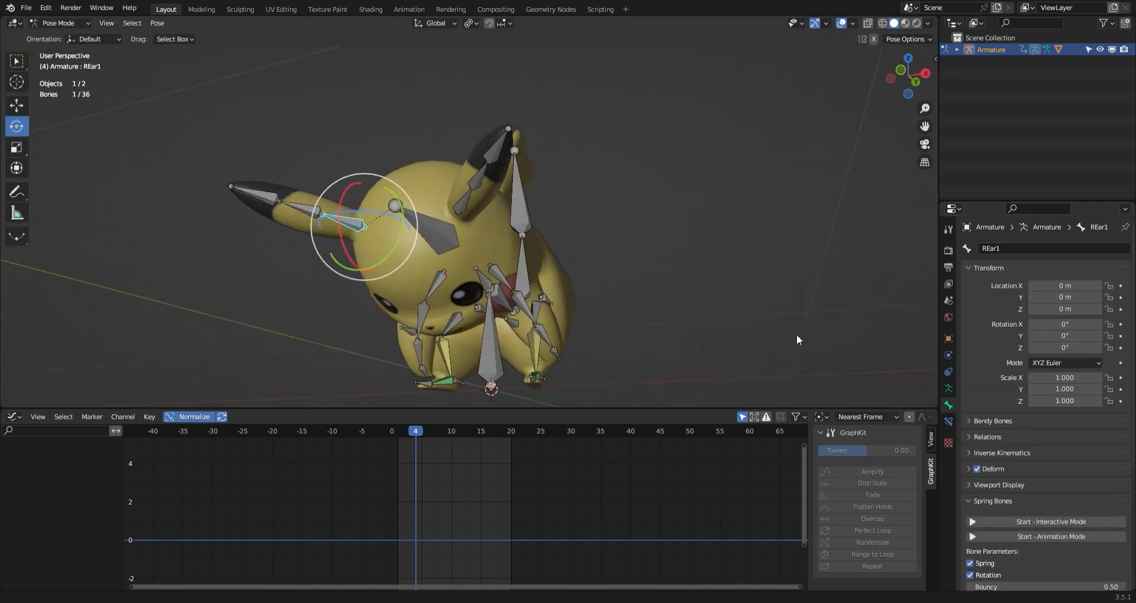
- Play the loop in spring bones animation mode again and check the ear motion from the front, stopping it at the end
left_click(1055, 530)
key("KP_1")
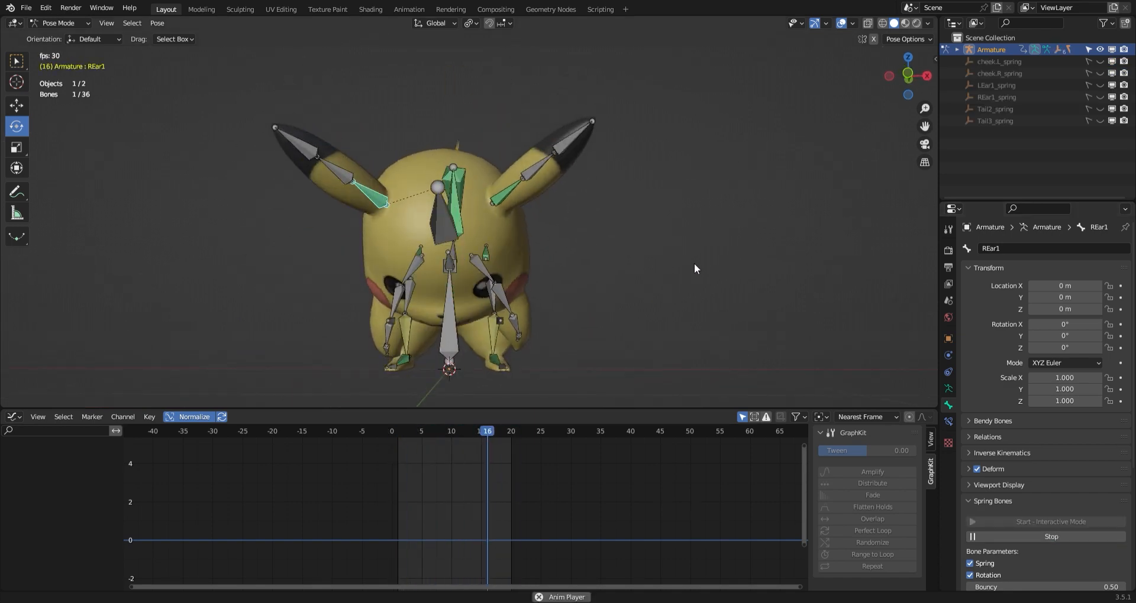
middle_click_drag(694, 264, 687, 204)
key("space")
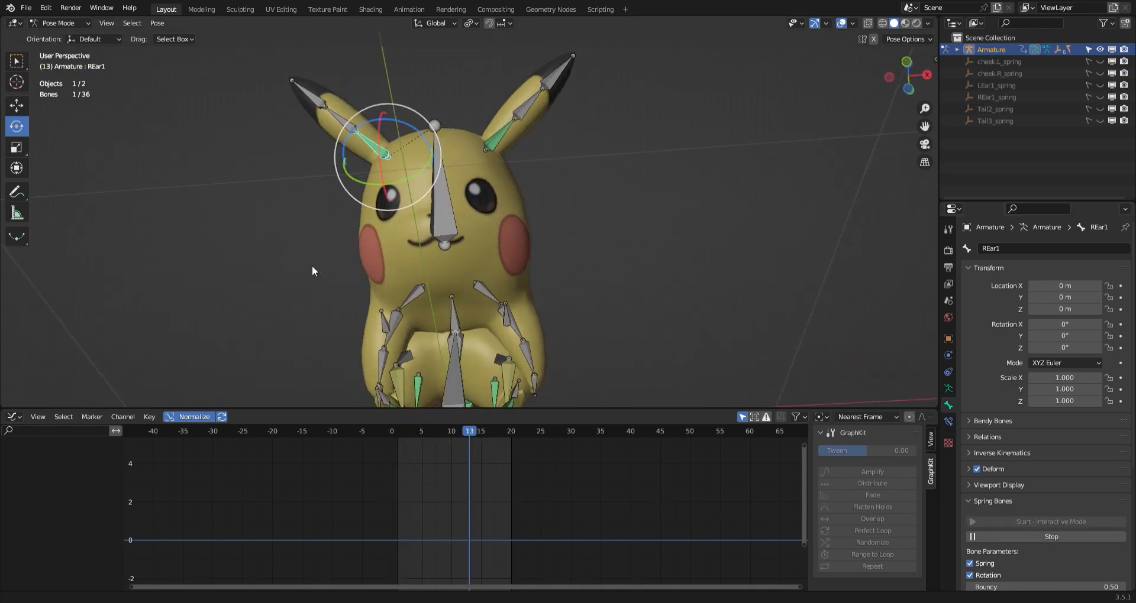
left_click_drag(467, 431, 432, 428)
key("space")
middle_click_drag(521, 146, 595, 327)
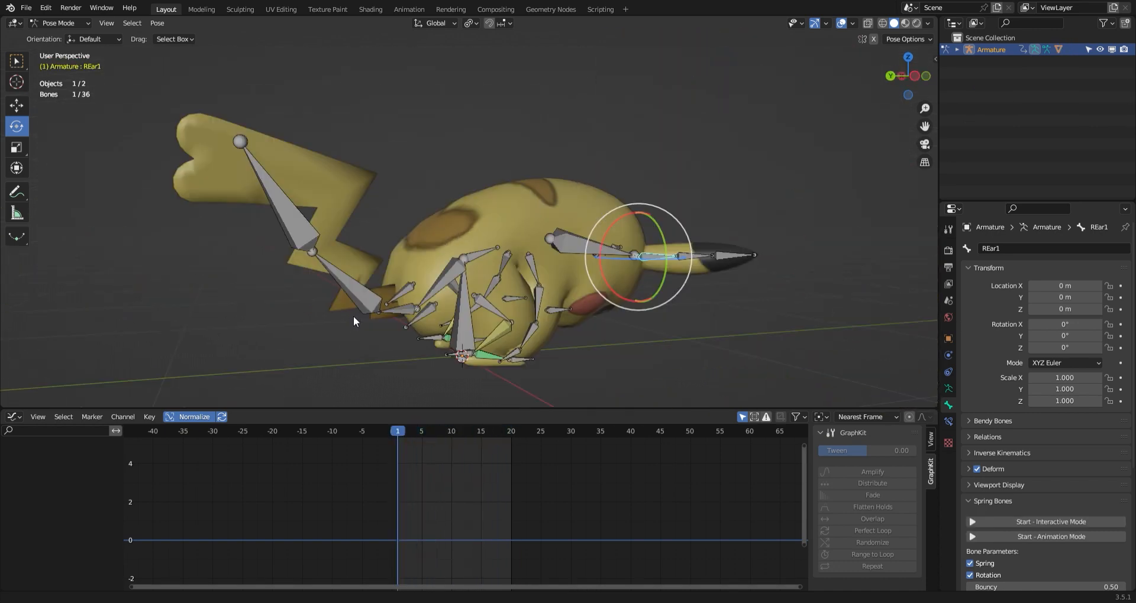
- Set the spring Speed of the Tail2 and Tail3 bones to 0.4
left_click(355, 298)
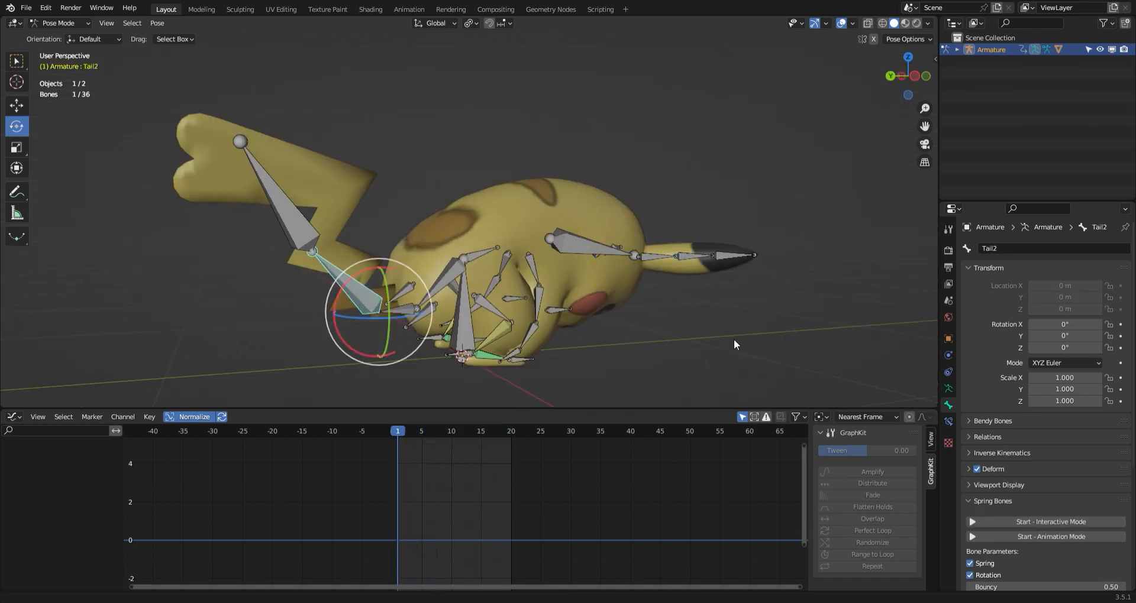
scroll(1033, 414, "down", 5)
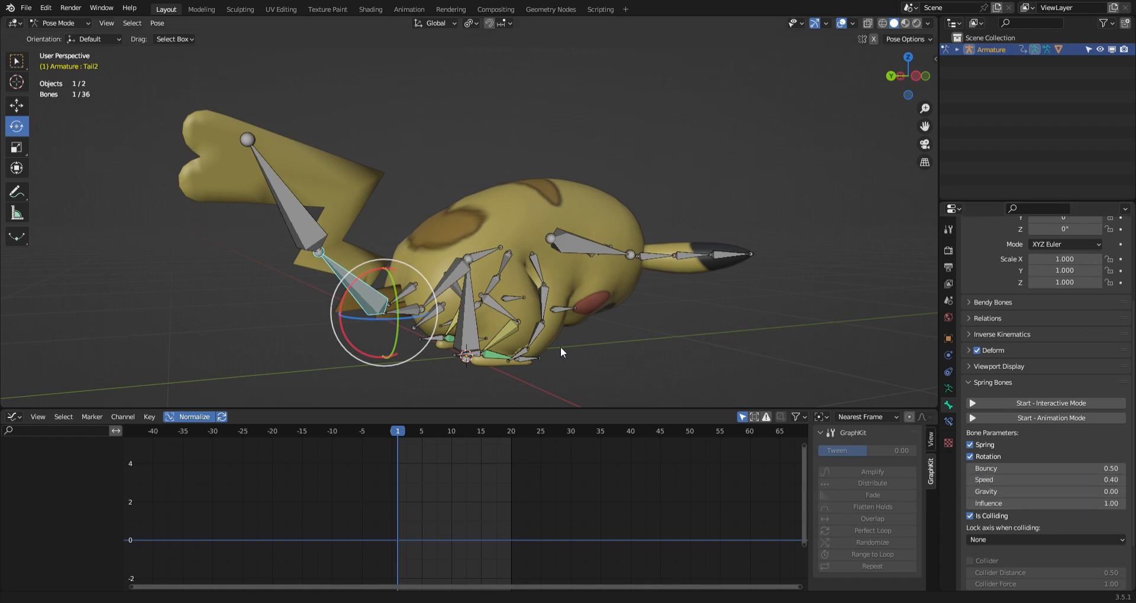
left_click(301, 243)
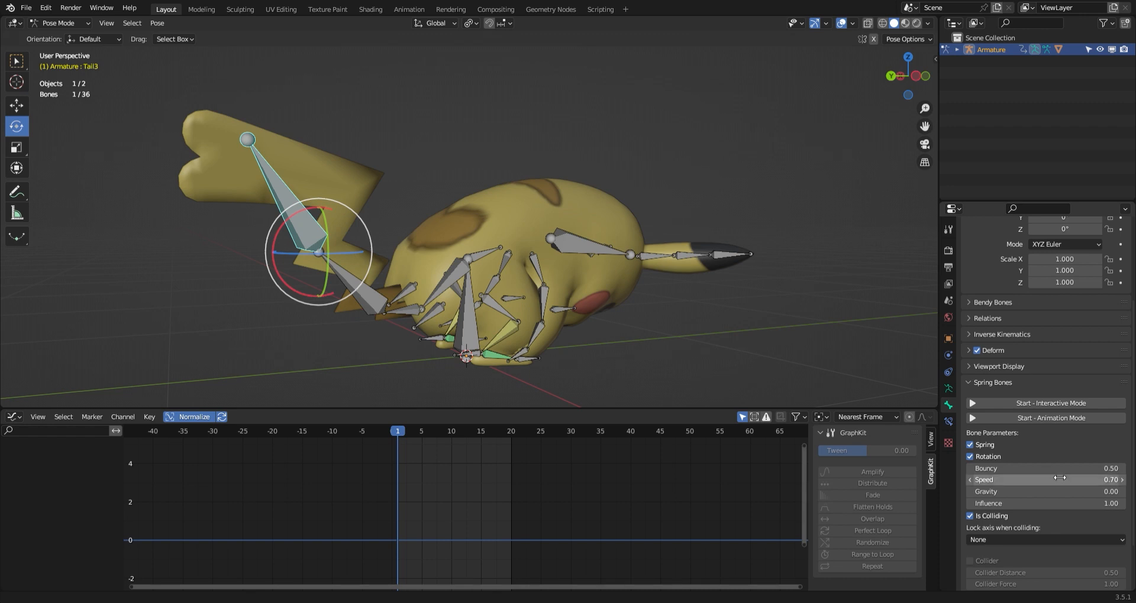
type("0.4")
key("Return")
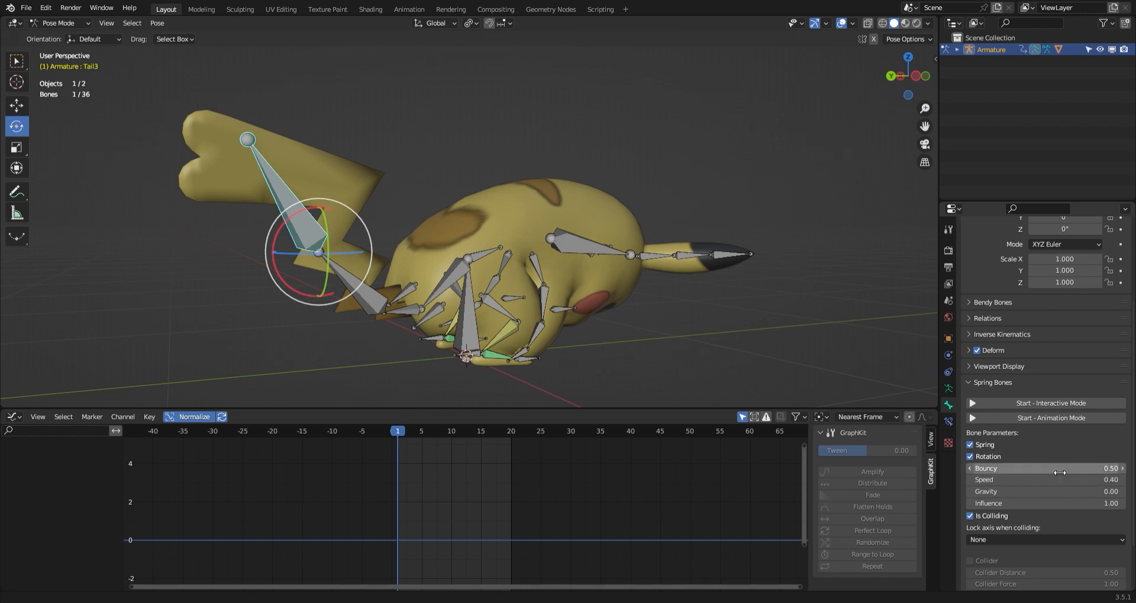
- Start spring bones animation mode and play the loop to check the tail's motion from the side
left_click(1023, 407)
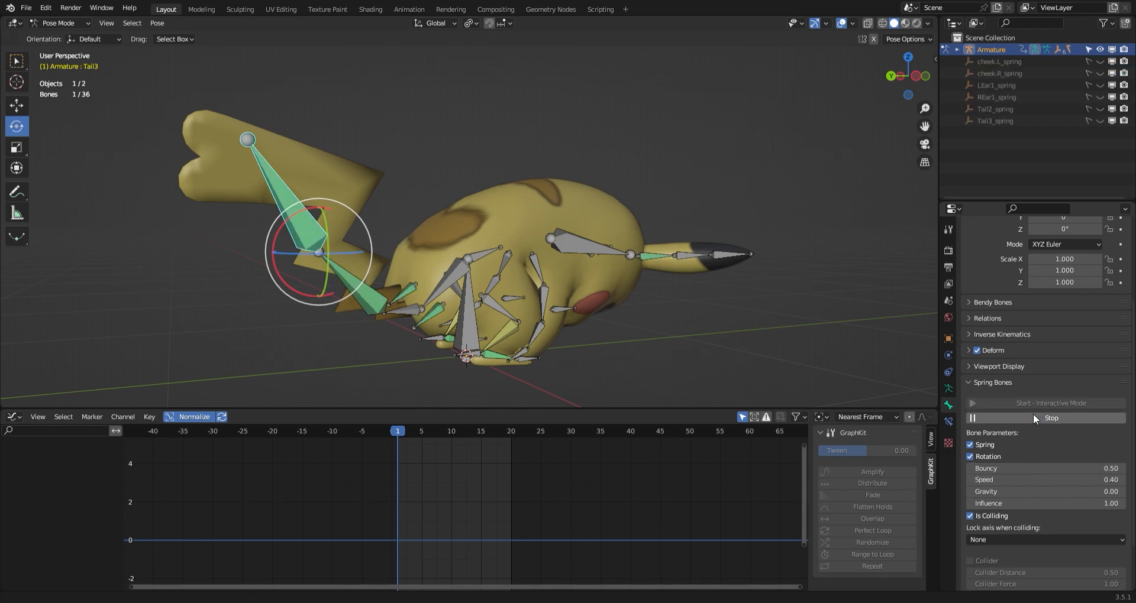
key("space")
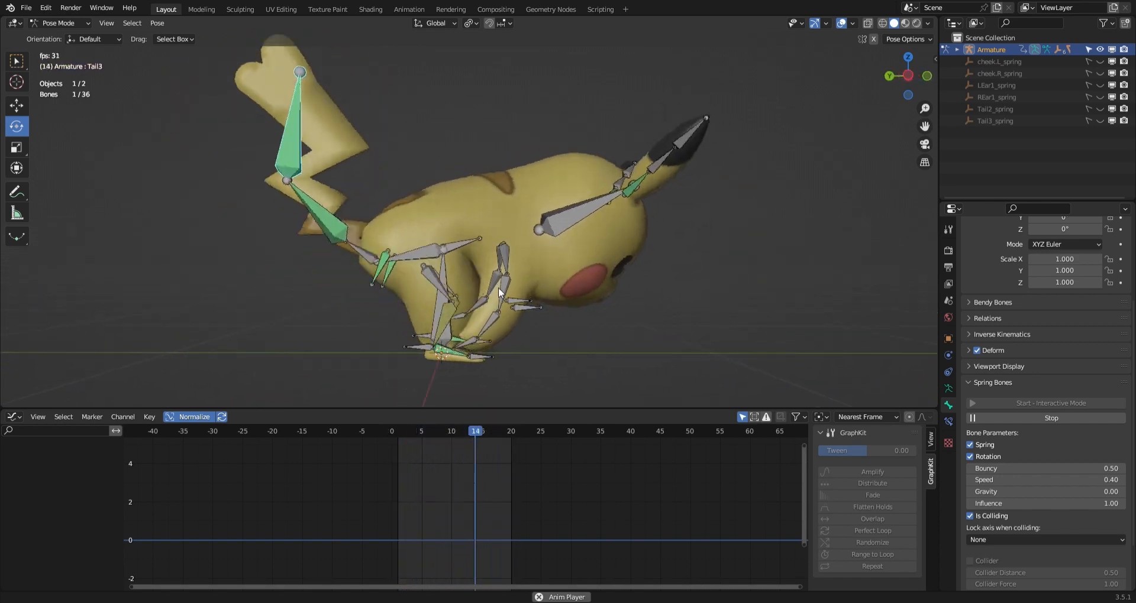
key("Escape")
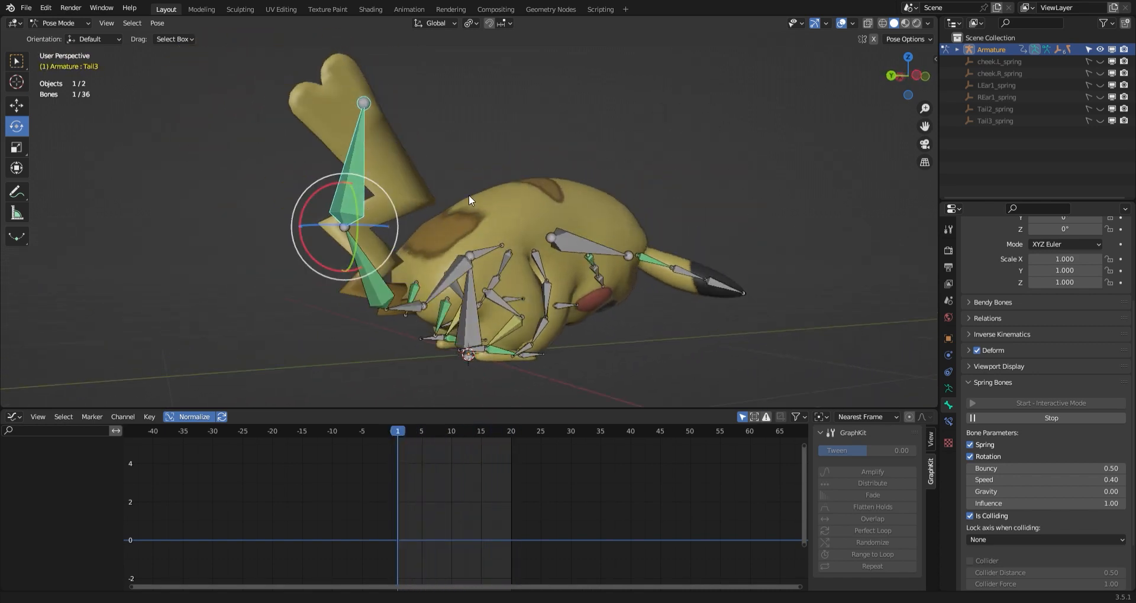
- Set the spring Speed of Tail3 to 0.7 and play the loop again
left_click(1092, 481)
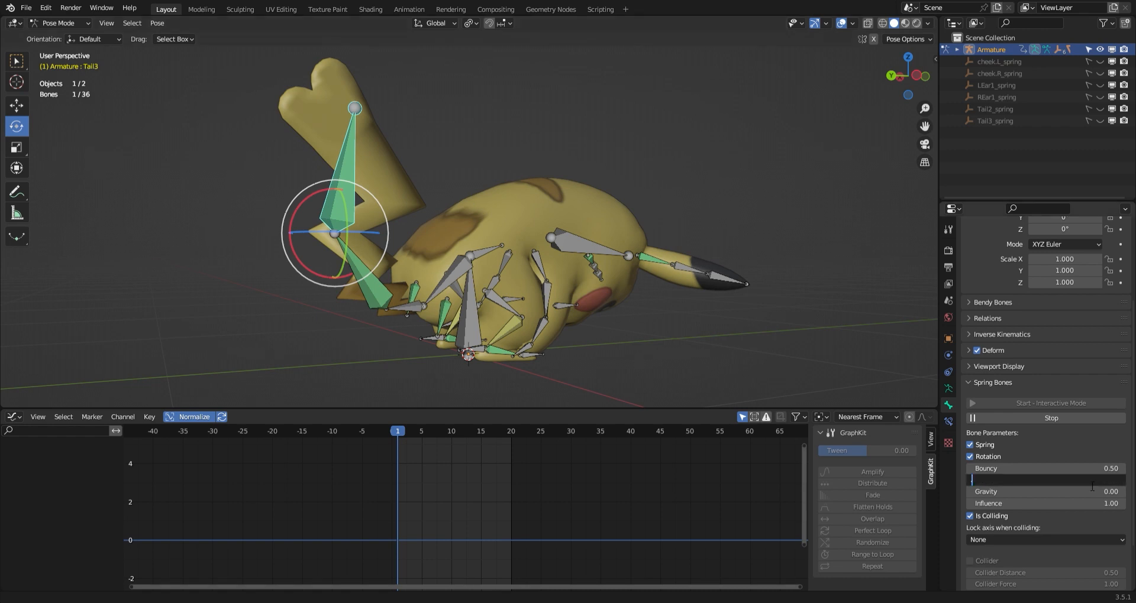
key("Return")
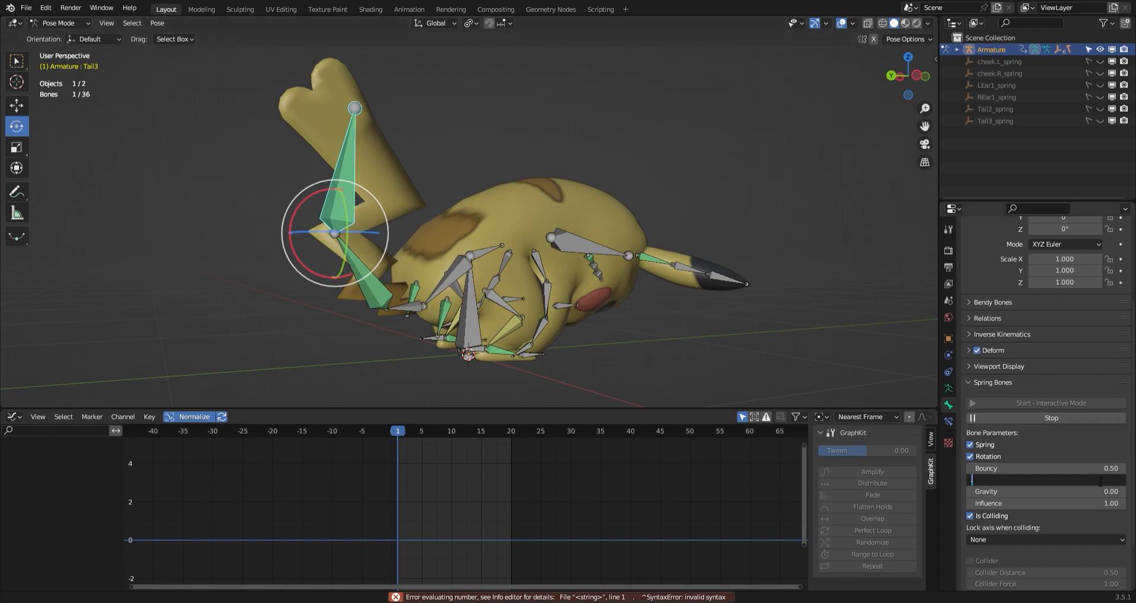
key("space")
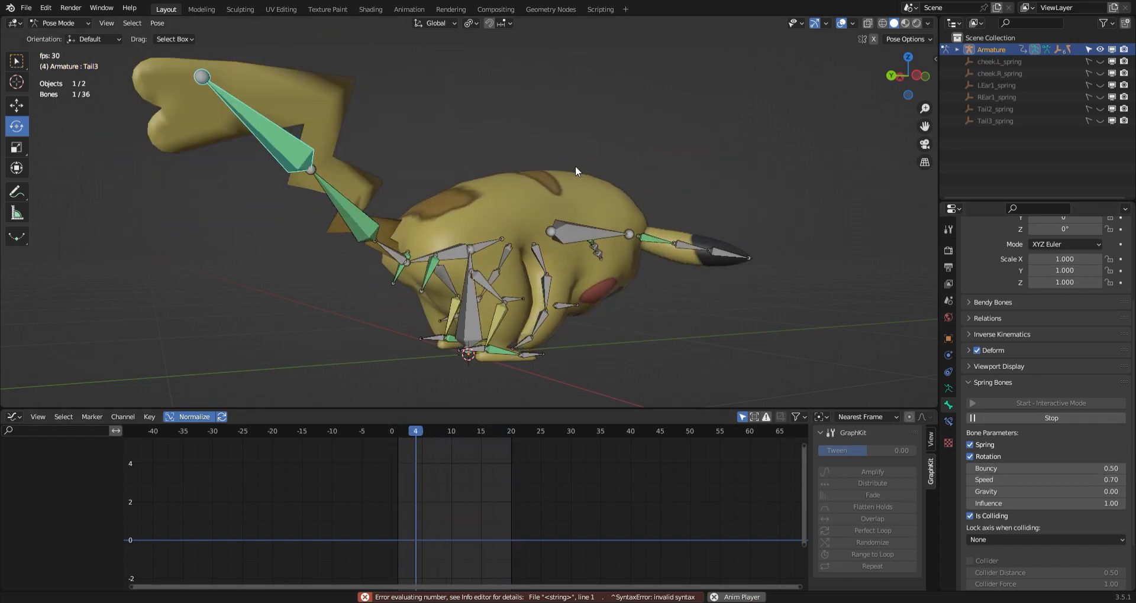
middle_click_drag(545, 310, 687, 331)
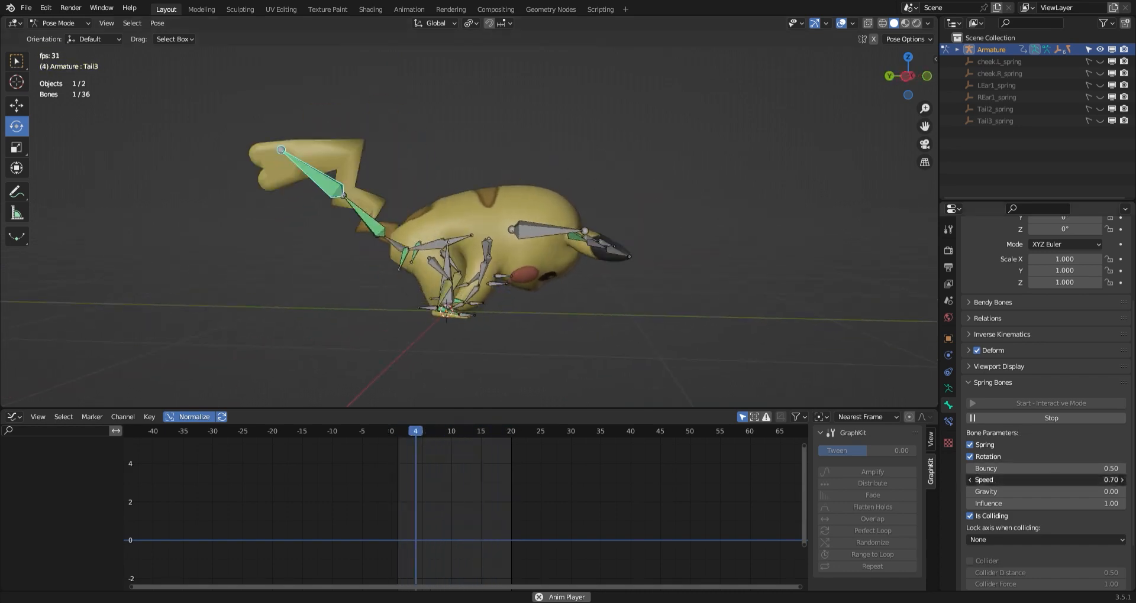
- Set the spring Speed of Tail3 to 0.2 during playback
left_click(1053, 480)
type("2")
key("Return")
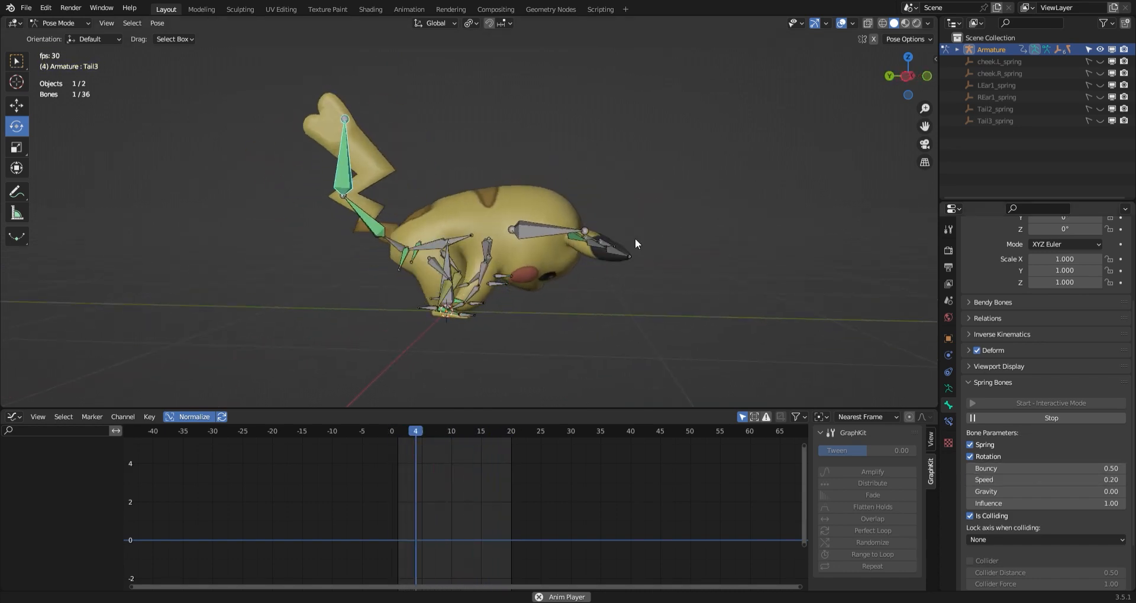
scroll(470, 281, "up", 2)
- Set the spring Influence of the Tail2 bone to 0.2 during playback
left_click(340, 199)
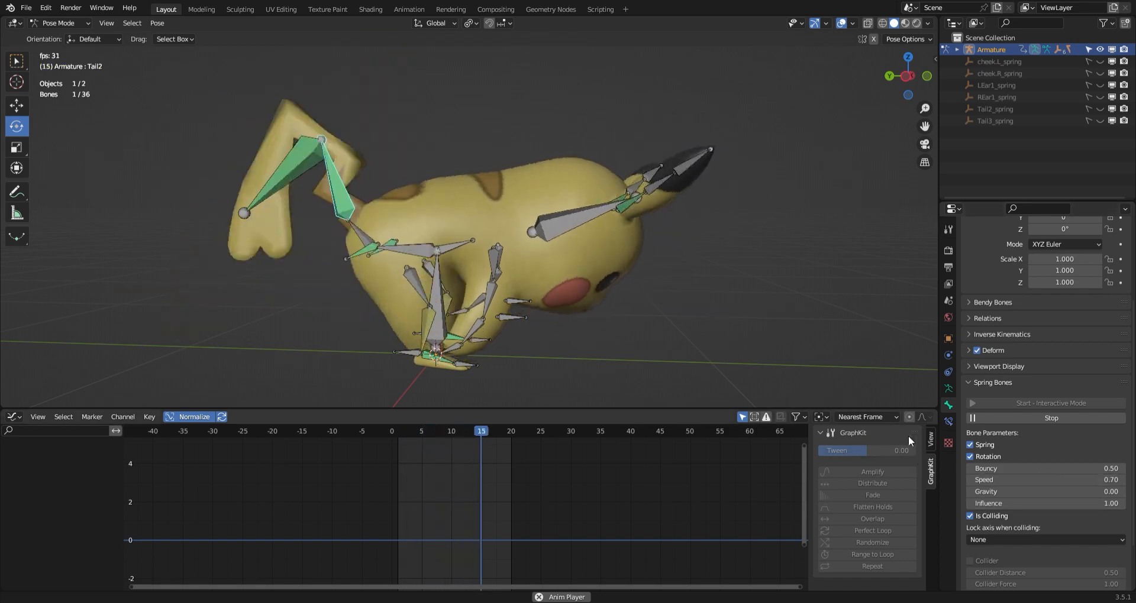
left_click(1073, 506)
type(".2")
key("Return")
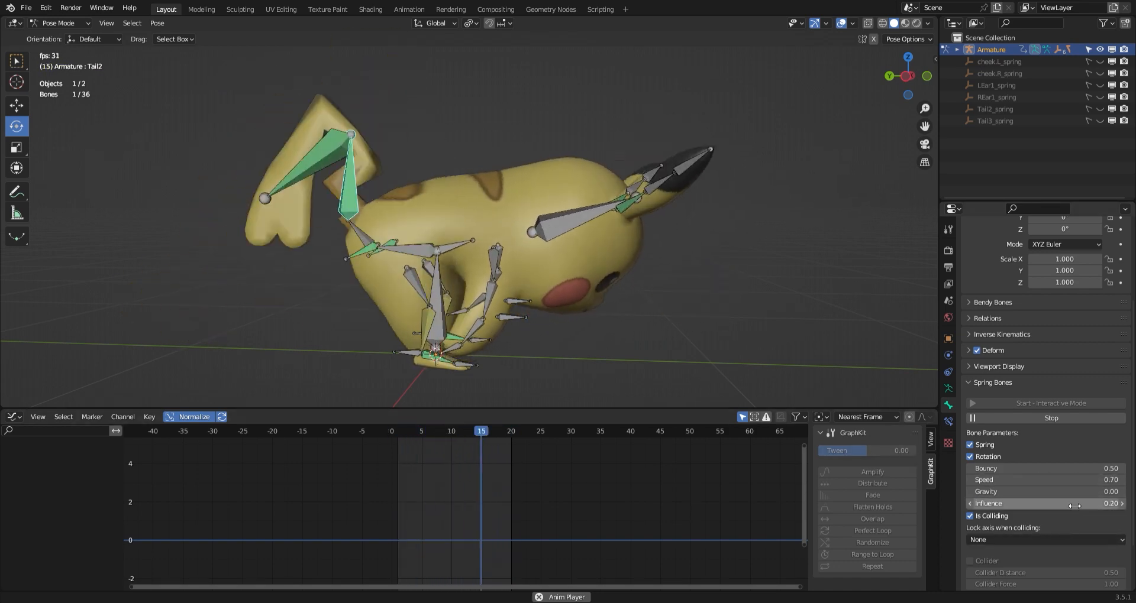
- Set the spring Influence of Tail3 to 0.2 and play the loop to check the tail before pausing
left_click(341, 249)
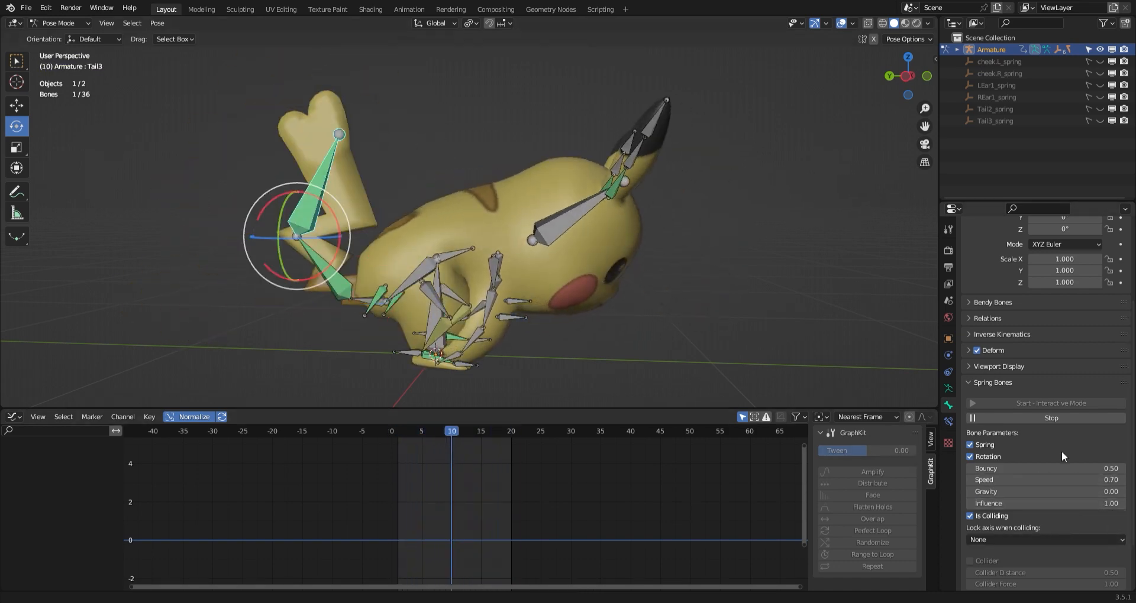
key("Return")
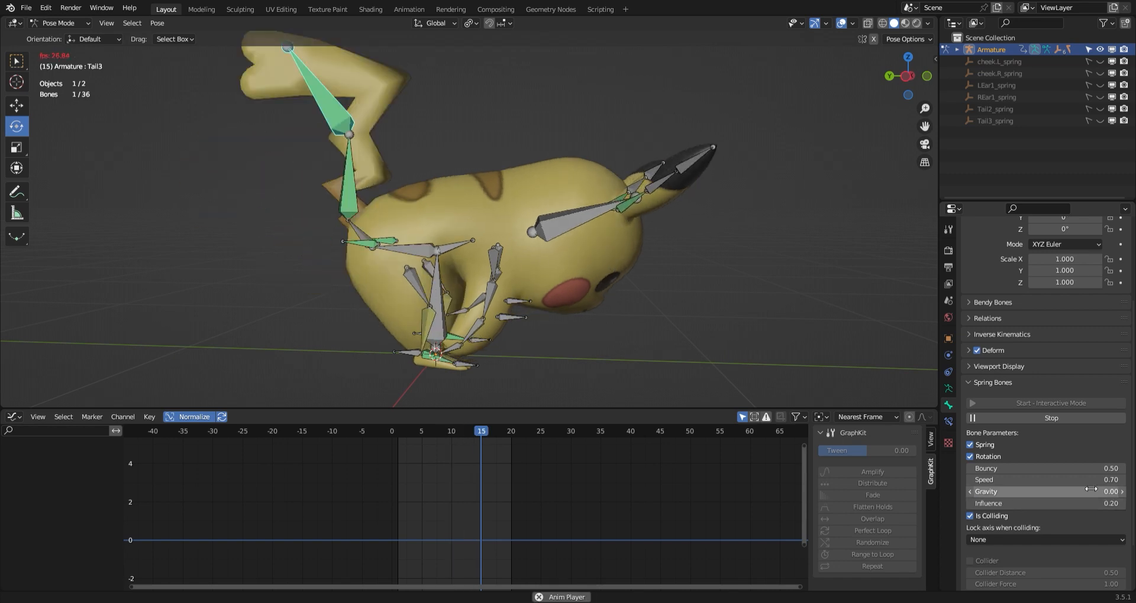
scroll(545, 290, "down", 2)
middle_click_drag(541, 278, 562, 278)
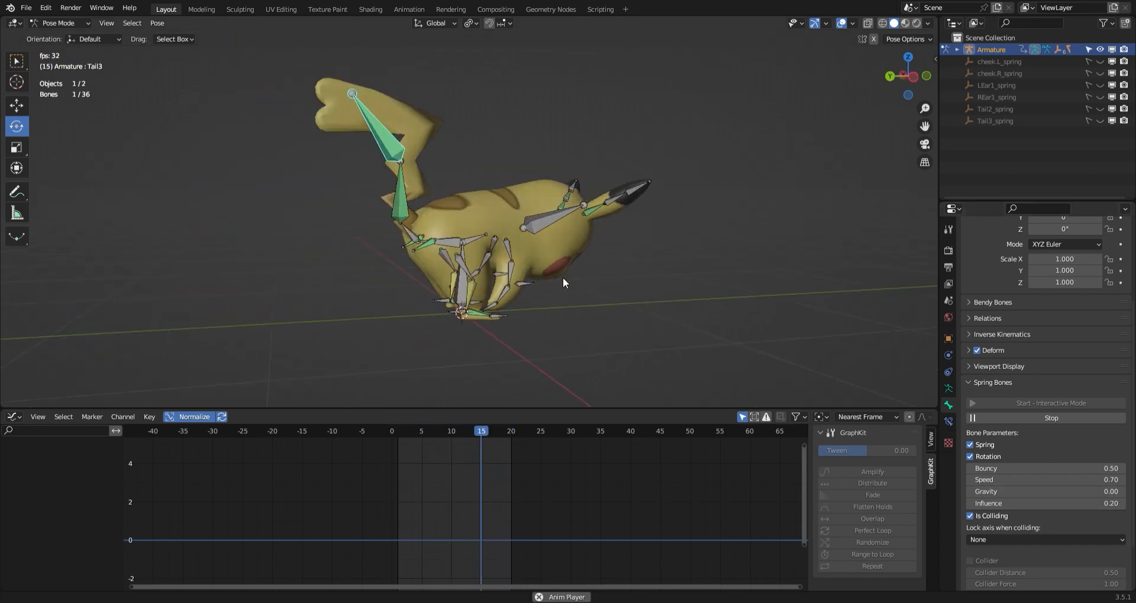
scroll(563, 282, "up", 1)
key("space")
- Set the spring Influence of Tail2 to 0.5 and select the Tail3 bone
left_click(382, 231)
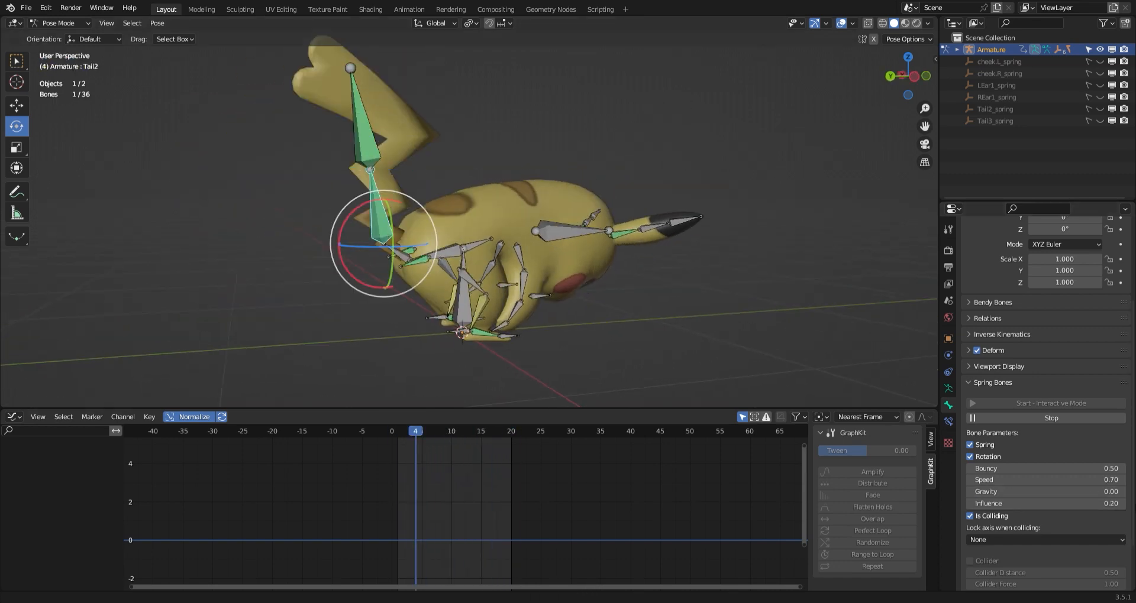
left_click(1092, 503)
type(".5")
key("Return")
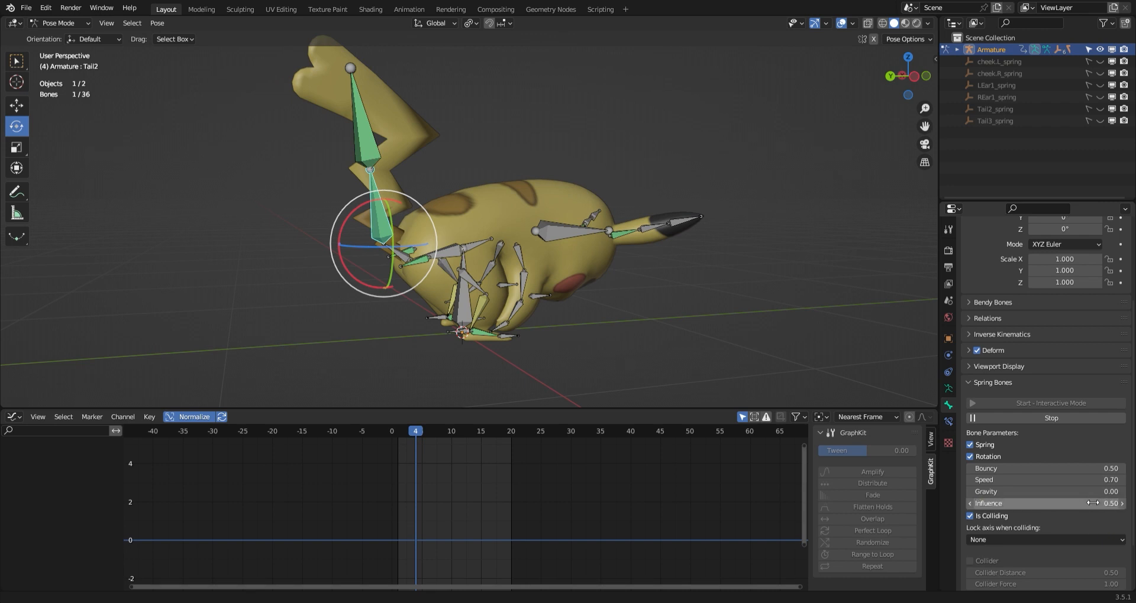
left_click(367, 172)
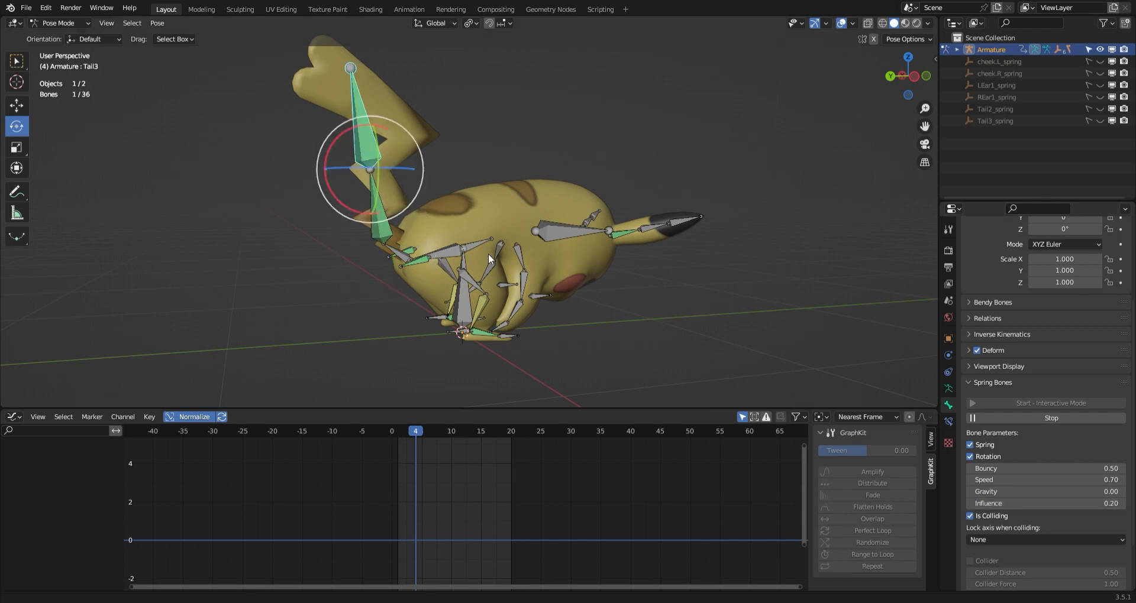
- Set the spring Influence of the Tail3 bone to 0.5 and play the loop to check the tail
left_click(1086, 499)
type(".5")
key("Return")
key("space")
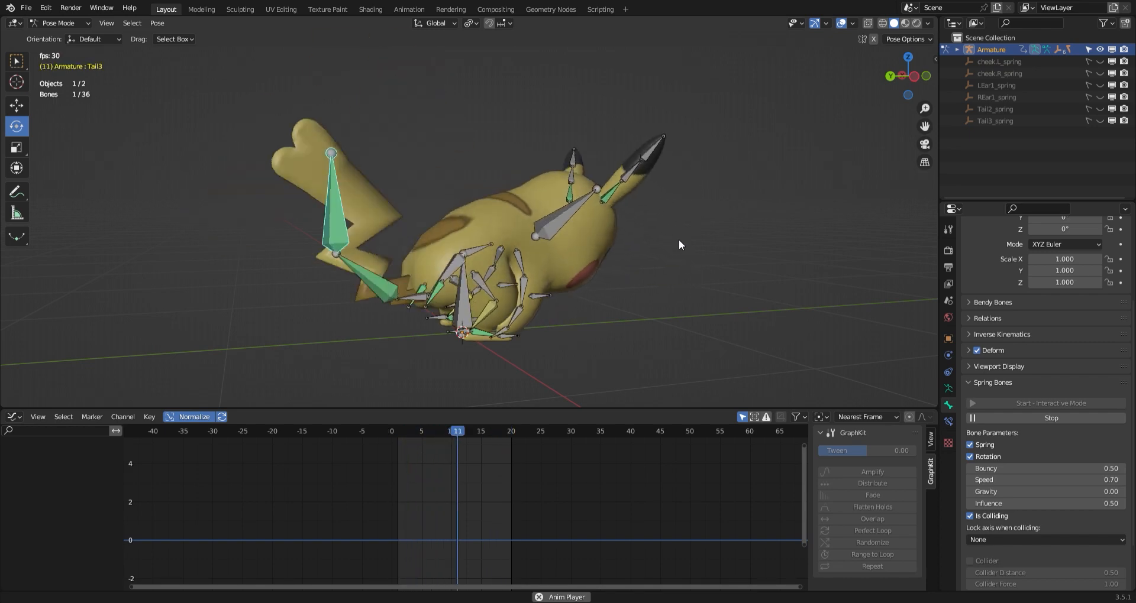
middle_click_drag(679, 239, 602, 237)
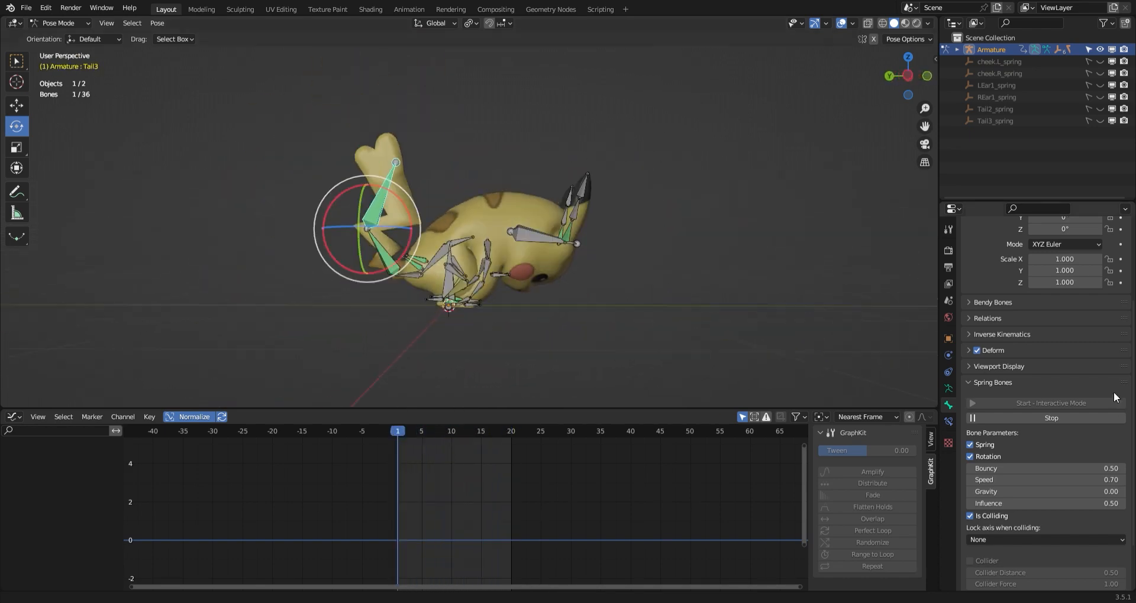
- Stop the Spring Bones simulation, save the file, and restart the simulation in Animation Mode
left_click(1081, 418)
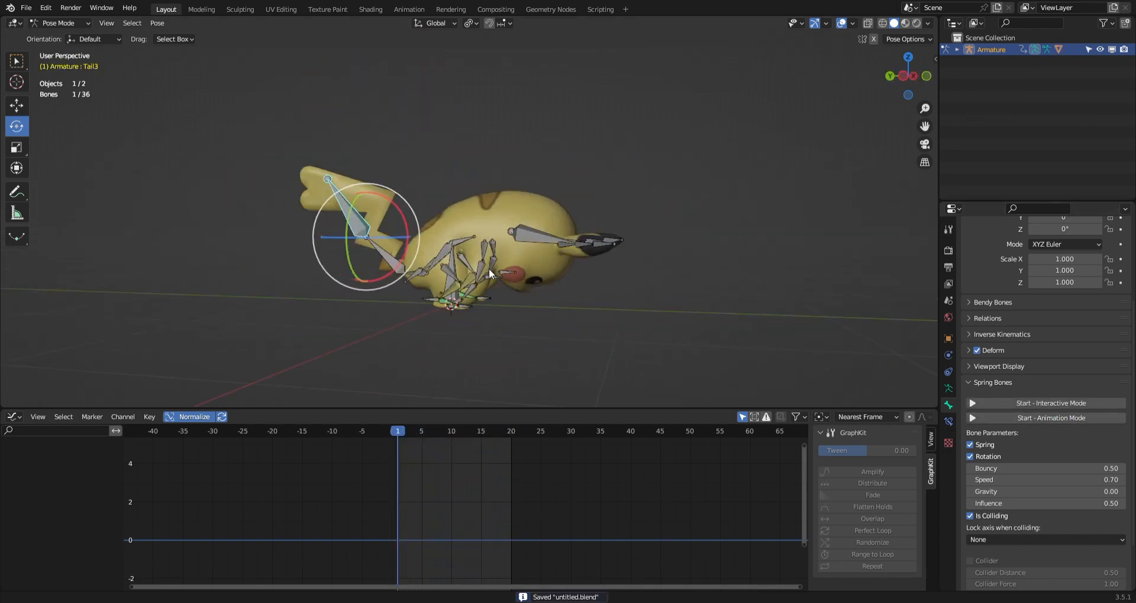
middle_click_drag(539, 269, 510, 304)
middle_click_drag(648, 309, 598, 300)
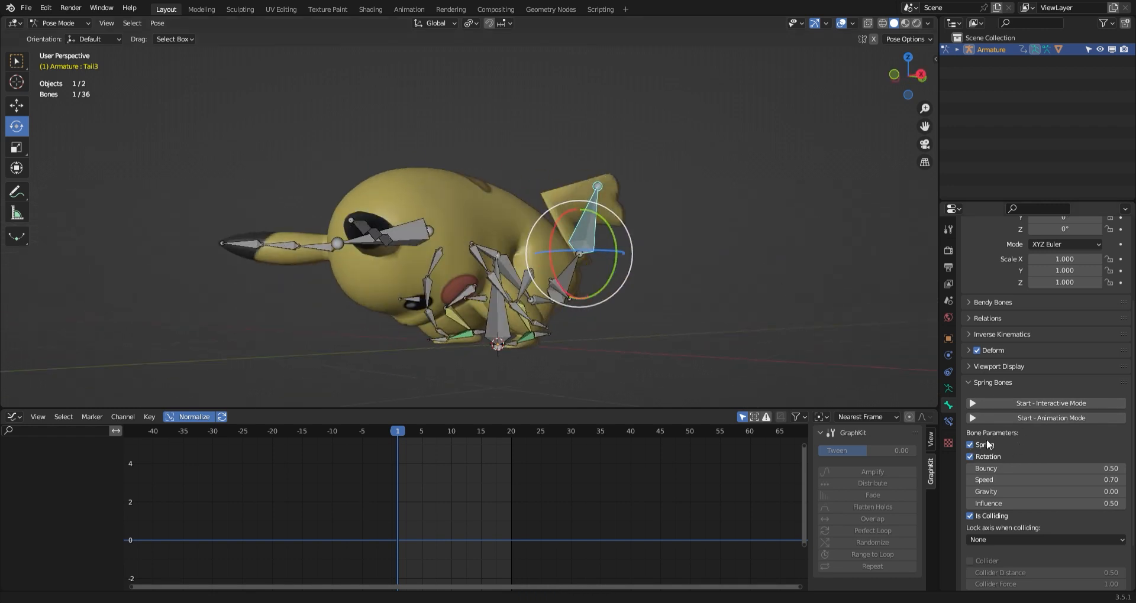
left_click(1041, 418)
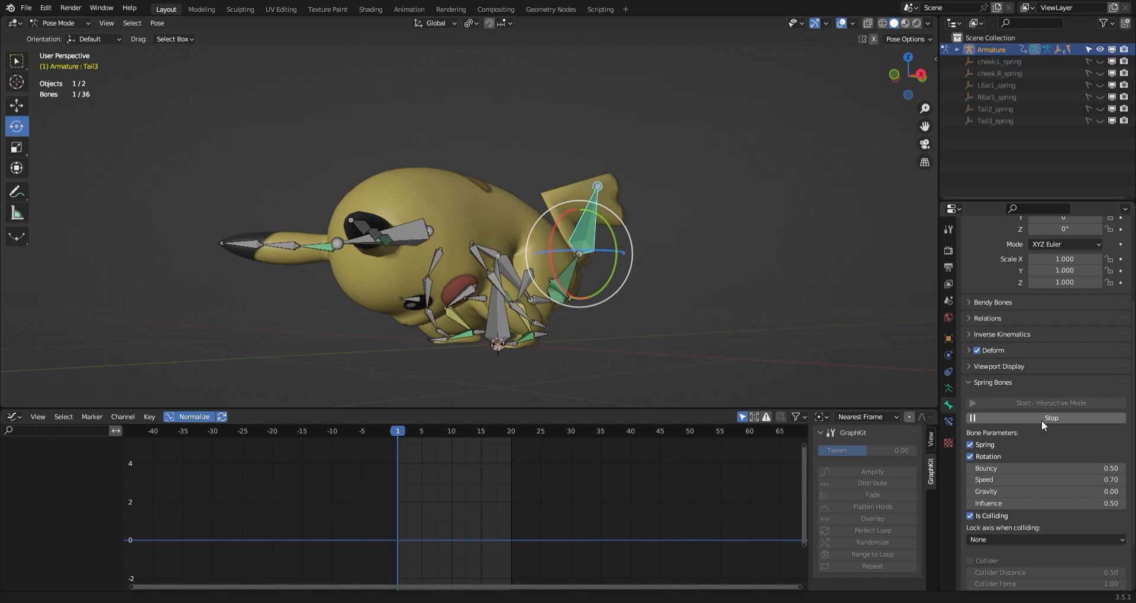
- Play the loop with the viewport overlays hidden to check the tail and ear motion, and restore the overlays
middle_click_drag(737, 273, 500, 263)
left_click(840, 23)
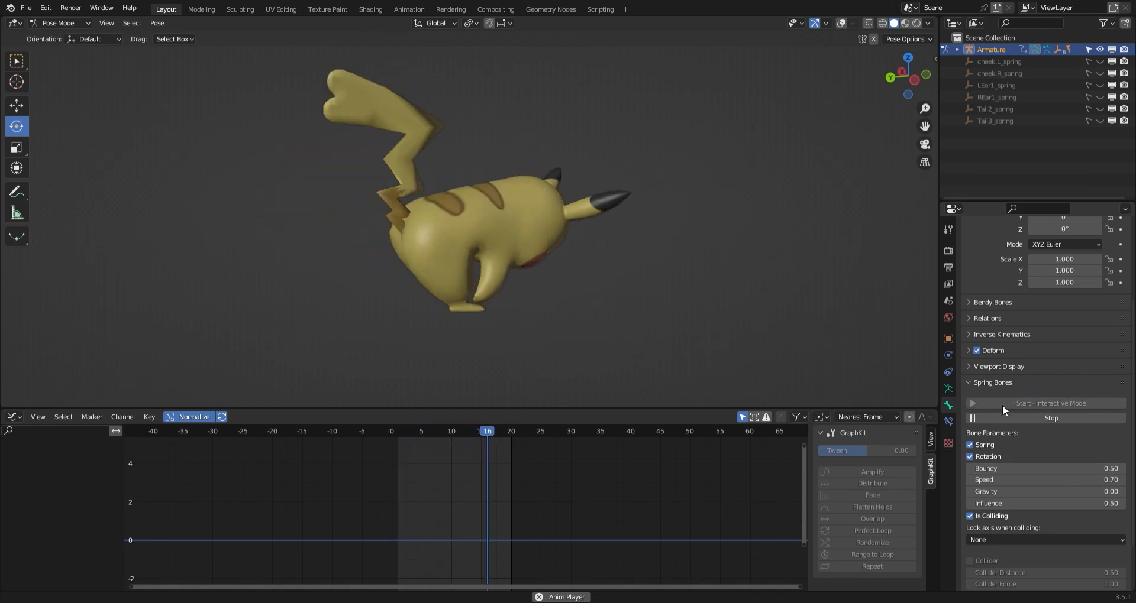
middle_click_drag(649, 294, 562, 301)
key("Escape")
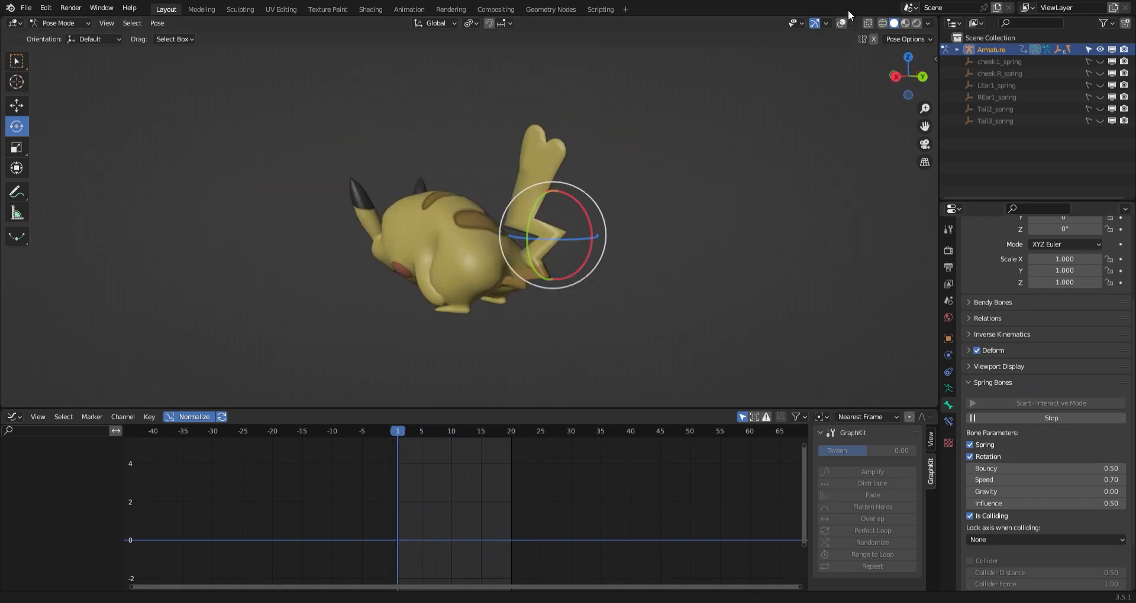
left_click(841, 23)
- Select all the visible armature bones to show their animation curves and clear the keyframe selection in the Graph Editor
middle_click_drag(847, 54, 718, 247)
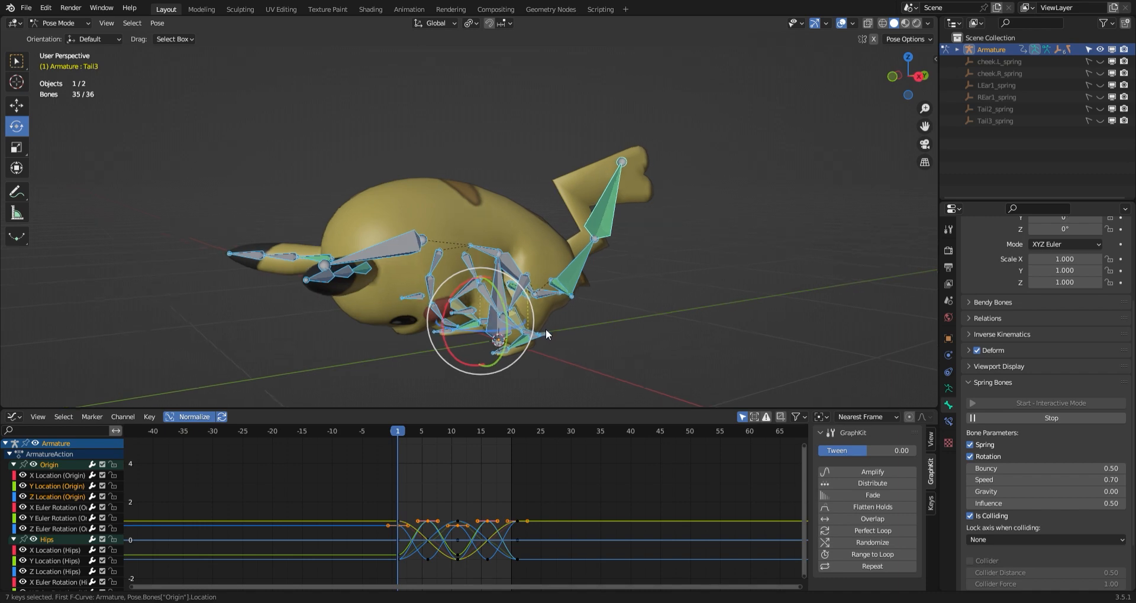
middle_click_drag(545, 329, 616, 323)
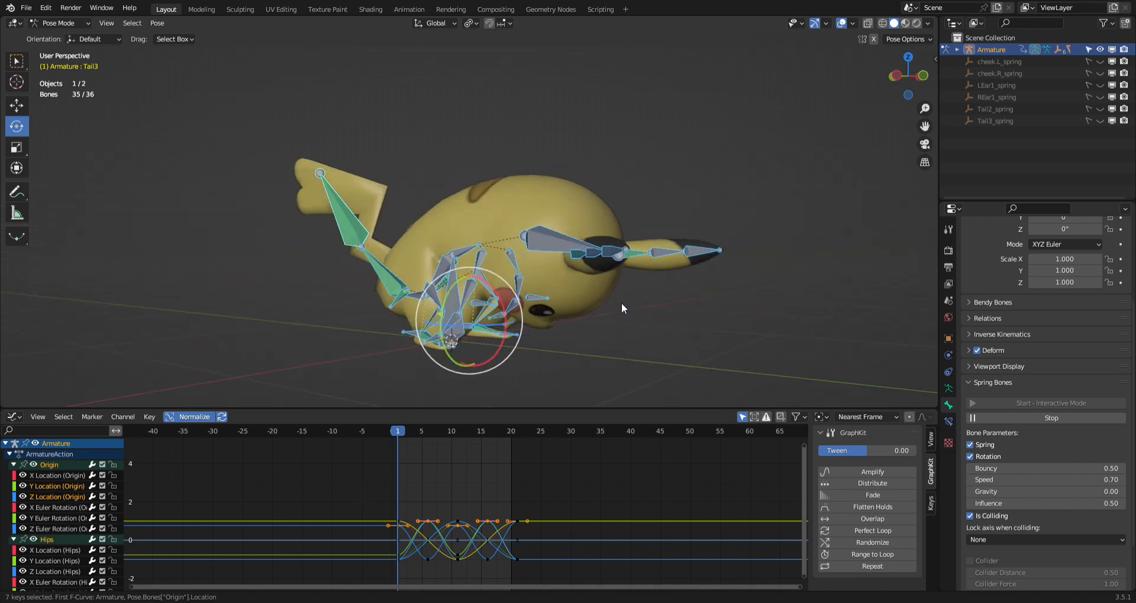
middle_click_drag(621, 303, 638, 346)
left_click(509, 500)
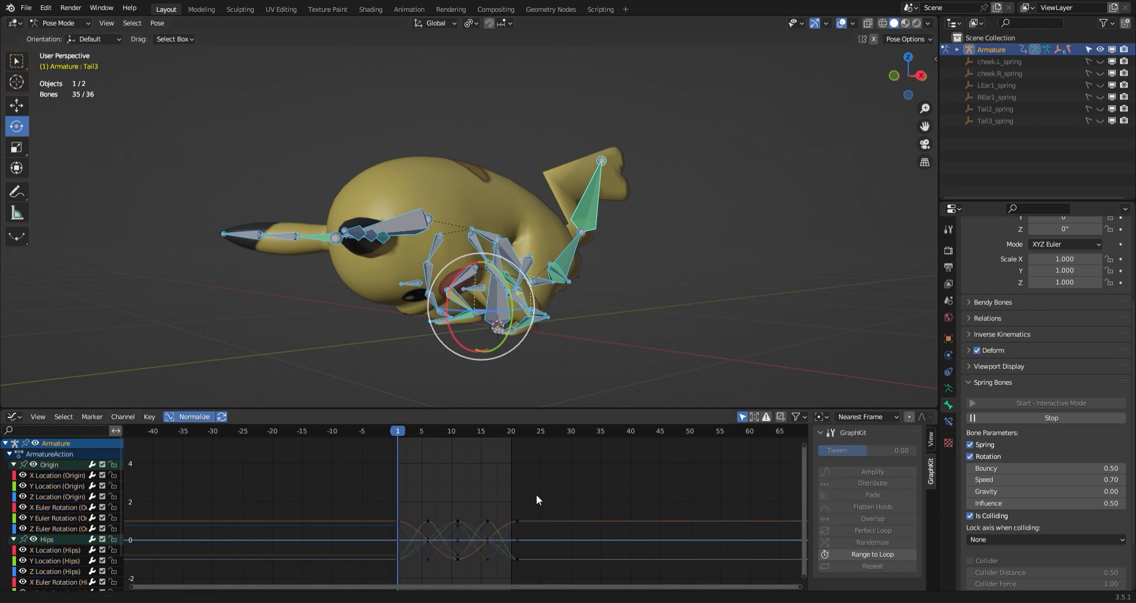
scroll(536, 495, "down", 3)
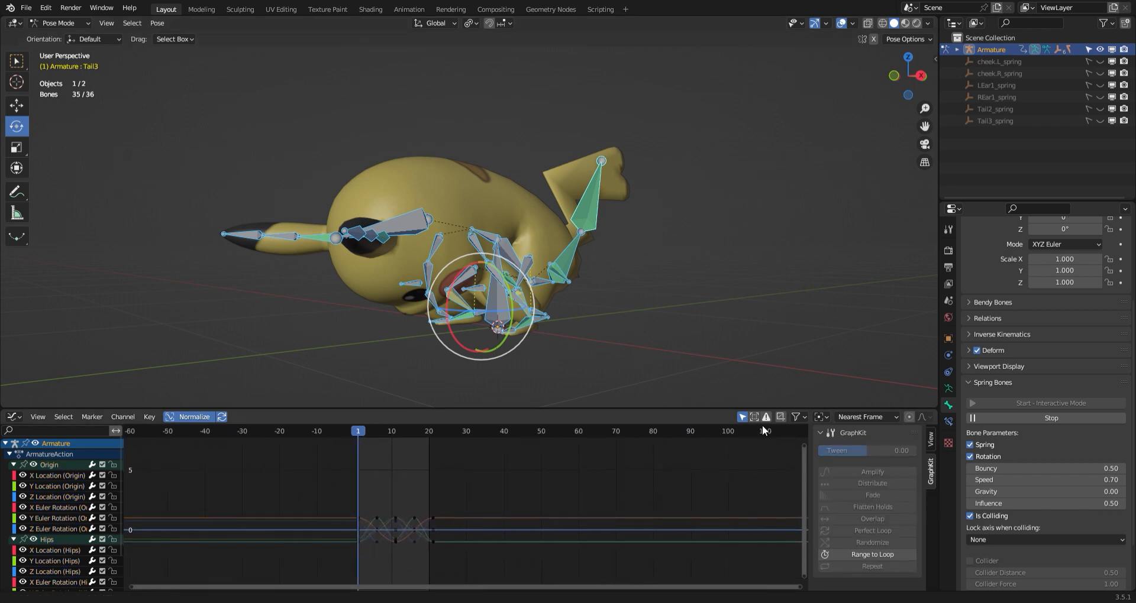
mouse_move(704, 336)
middle_mouse_down()
mouse_move(652, 325)
mouse_move(693, 331)
middle_mouse_up()
- Switch the animation editor to the Timeline and set the scene's end frame to 100
key("shift+F12")
left_click(909, 419)
type("100")
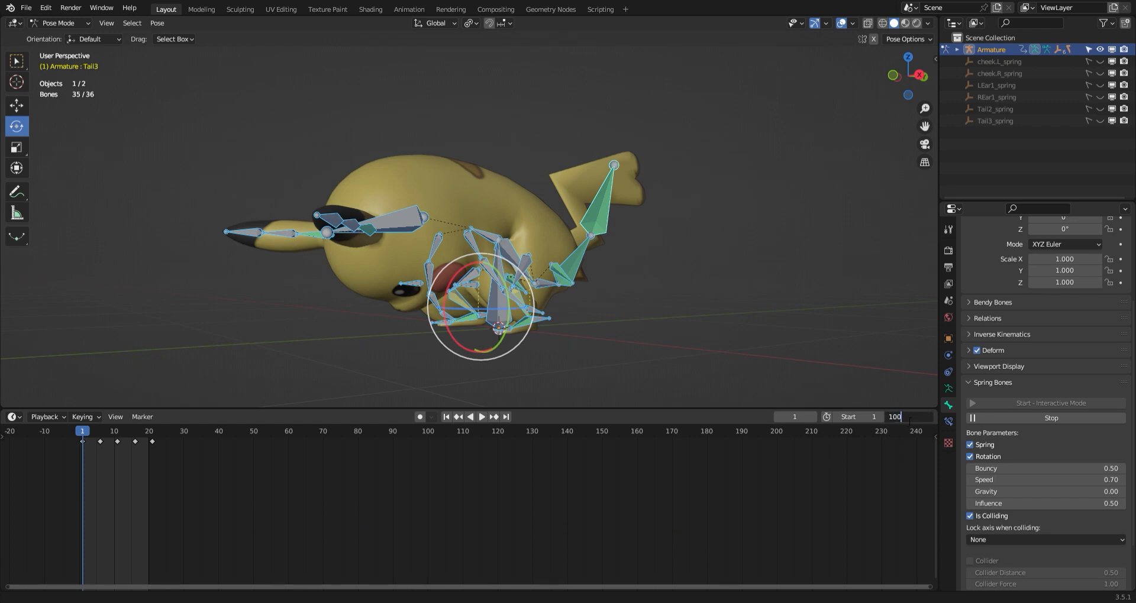
key("Return")
middle_click_drag(239, 484, 406, 493)
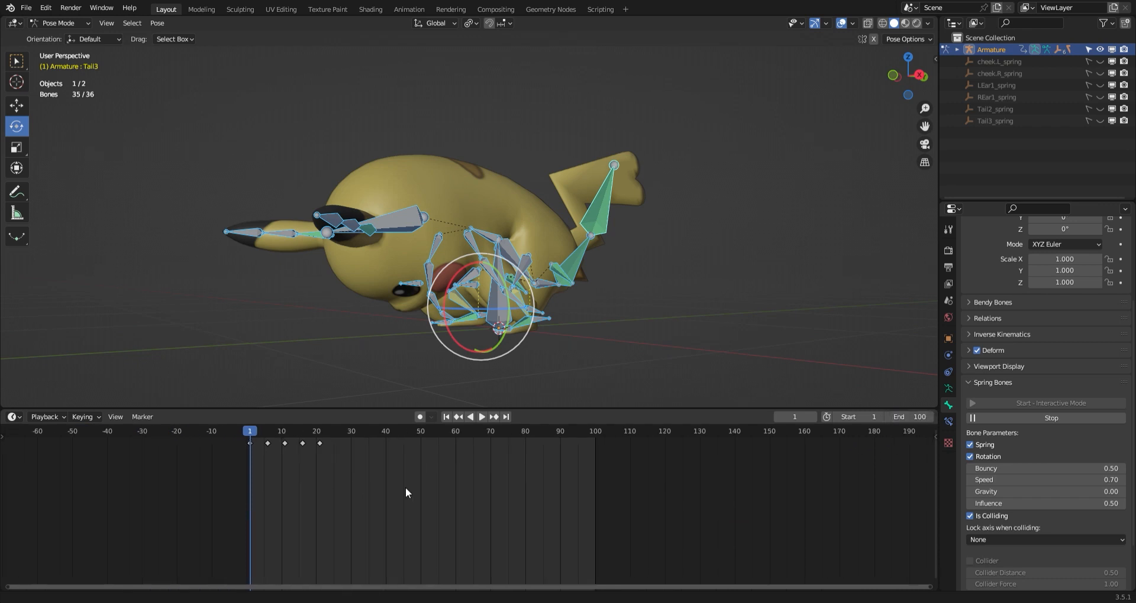
- Return to the Graph Editor, repeat all the keyframes to fill the range up to frame 100, and save the file
left_click(13, 417)
left_click(156, 483)
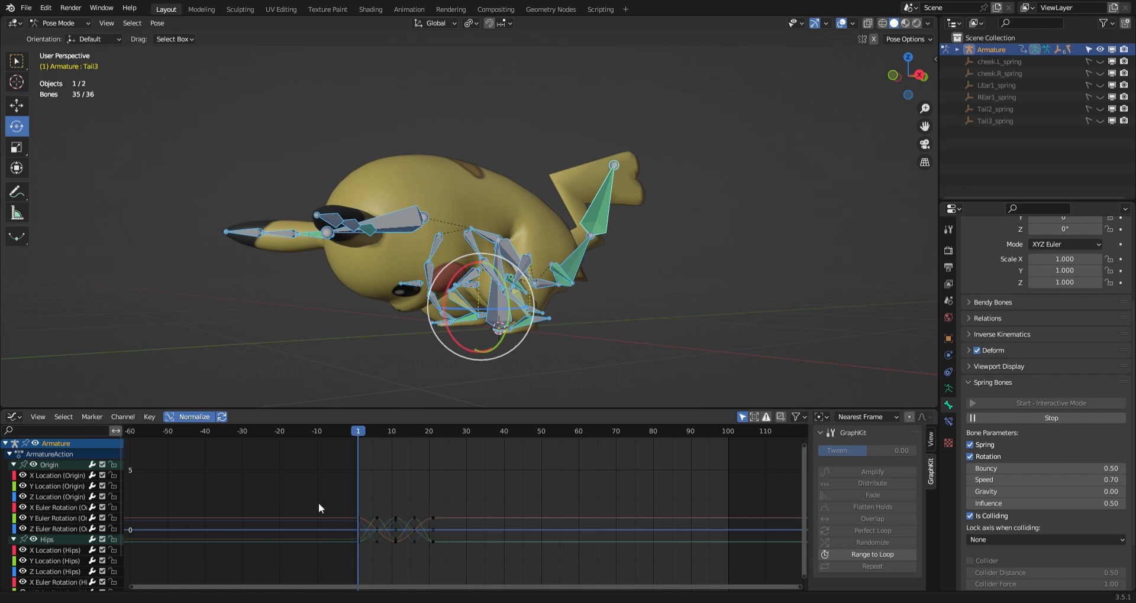
key("a")
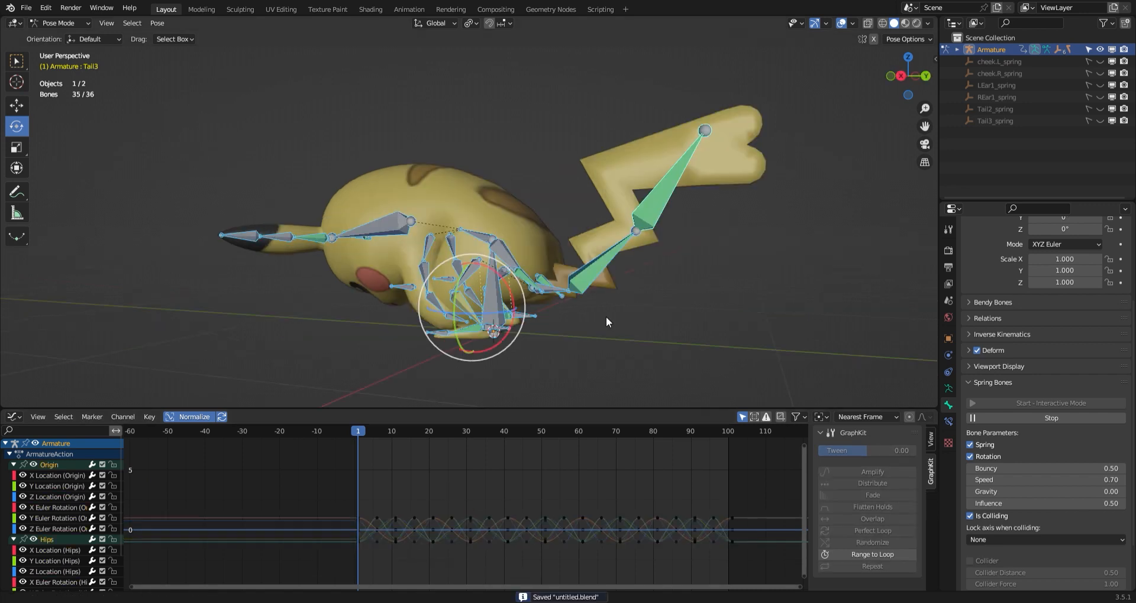
mouse_move(607, 321)
middle_mouse_down()
mouse_move(687, 322)
mouse_move(612, 317)
middle_mouse_up()
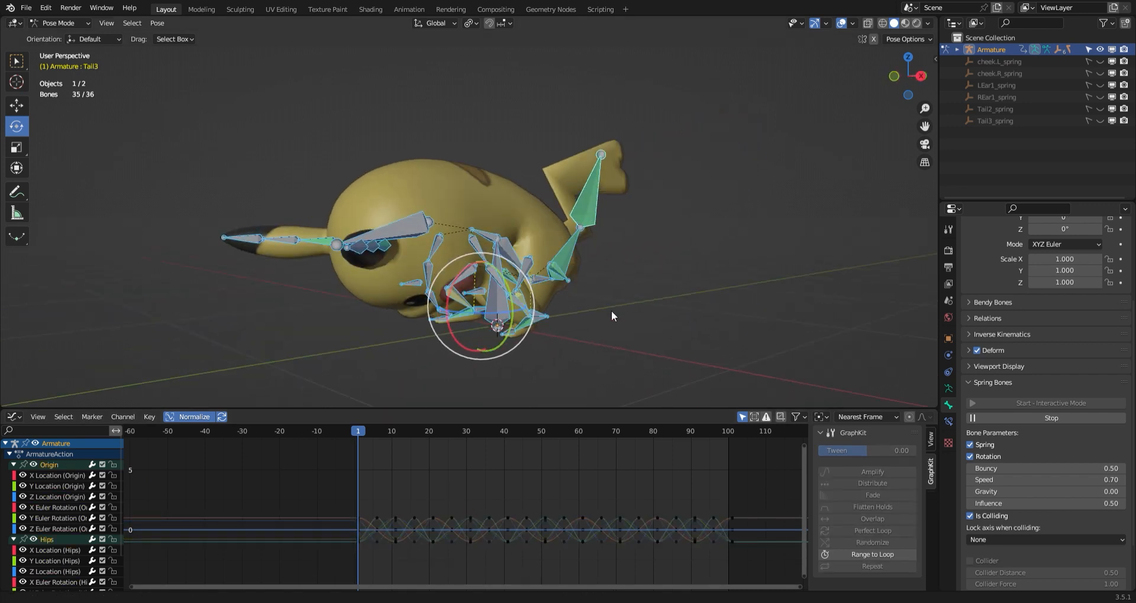
- Bake the selected bones' pose action from frame 1 to 100 with Visual Keying and Clear Constraints enabled
key("a")
scroll(556, 493, "down", 3, "ctrl")
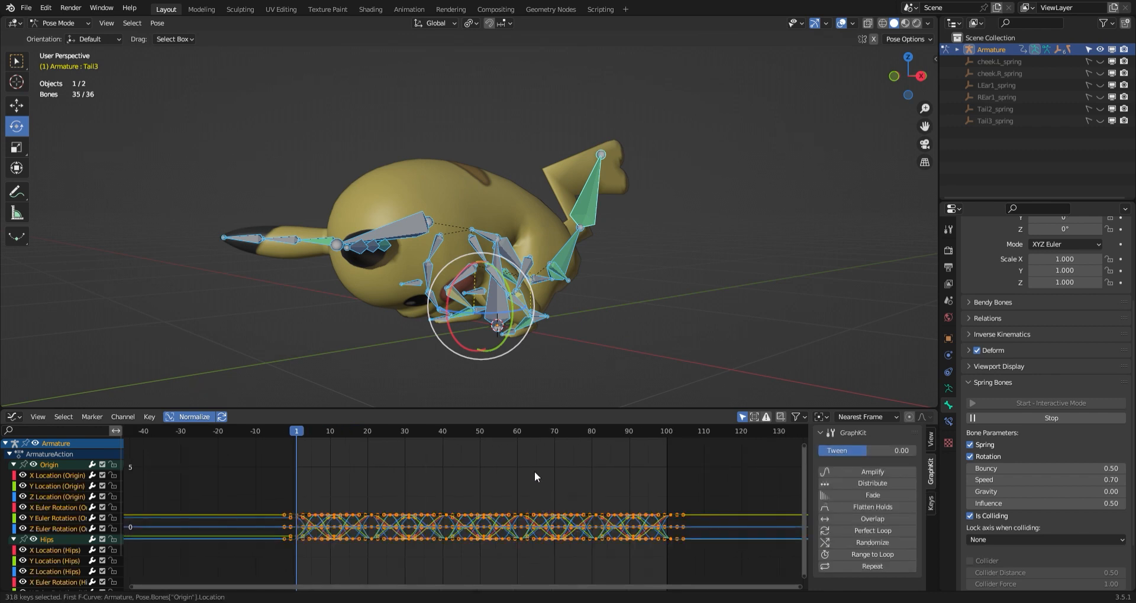
left_click(156, 23)
mouse_move(187, 89)
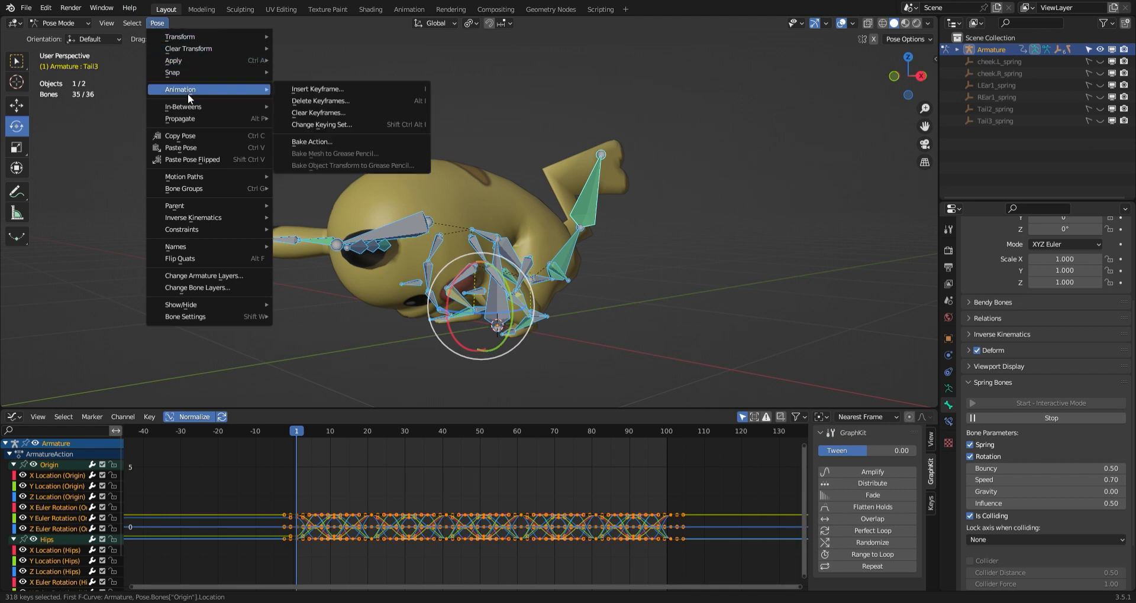
left_click(333, 142)
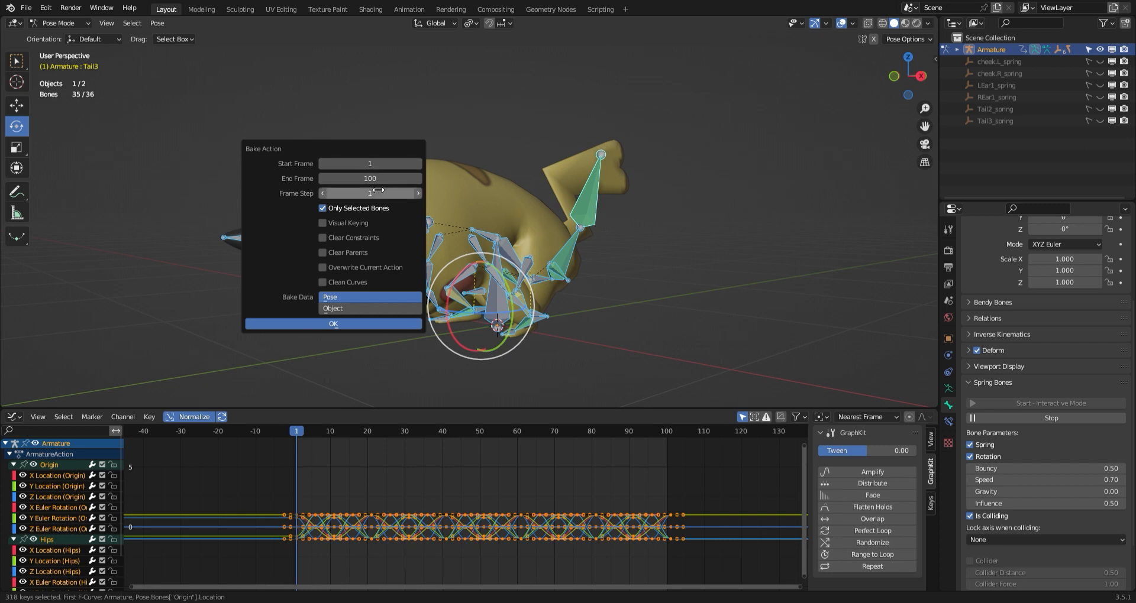
left_click(322, 223)
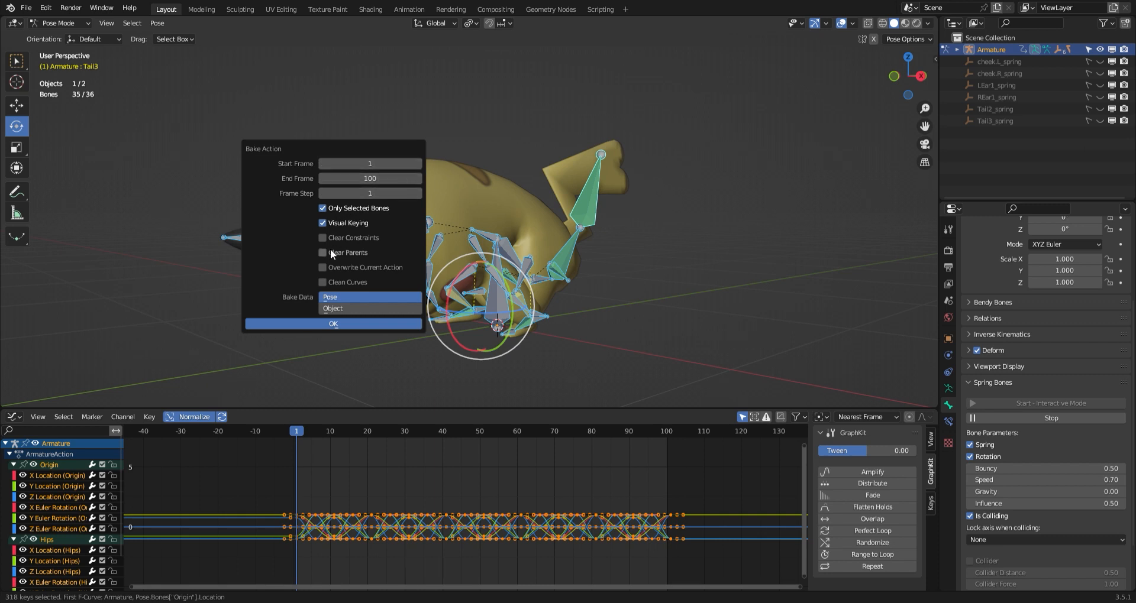
left_click(323, 238)
left_click(329, 322)
- Play the baked animation and stop the Spring Bones simulation
key("space")
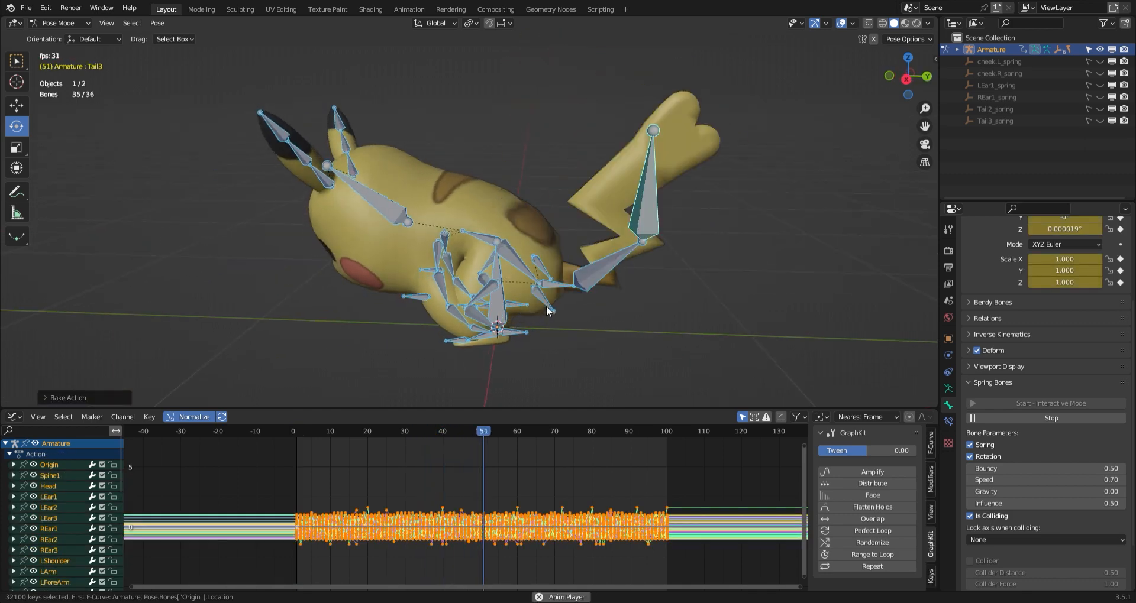
middle_click_drag(685, 272, 619, 268)
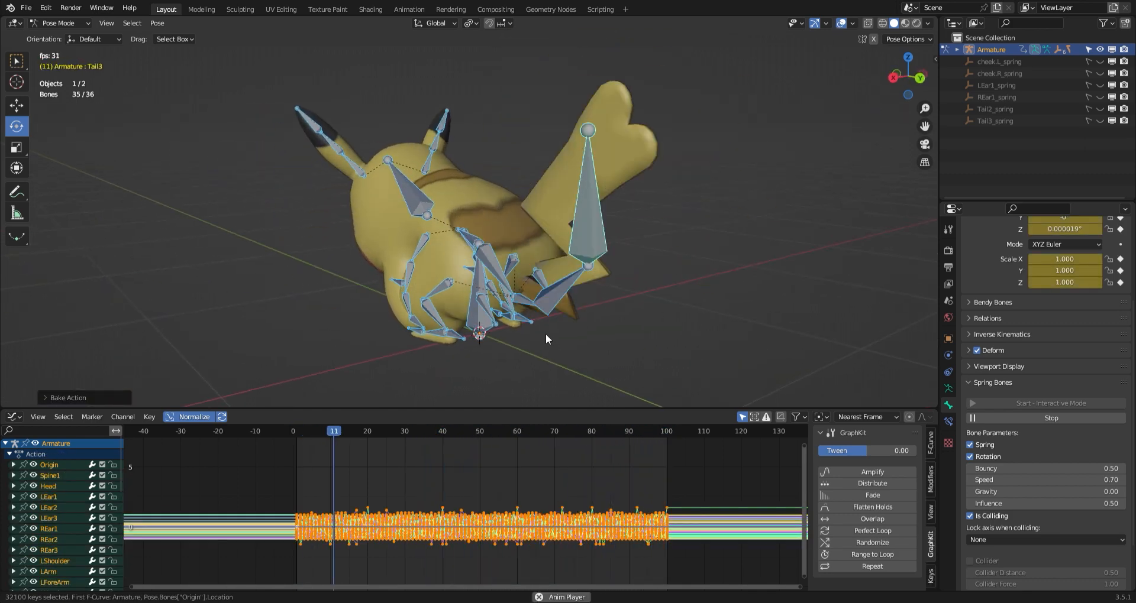
left_click(1021, 415)
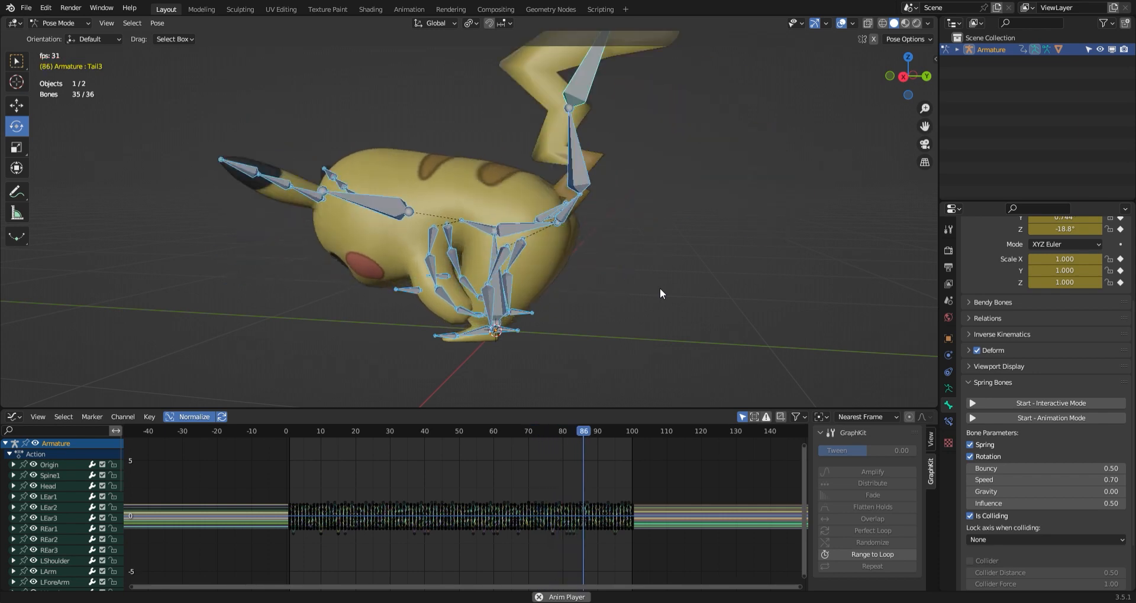
- Review the baked animation with the viewport overlays hidden, restore the overlays, and save the file
left_click(841, 23)
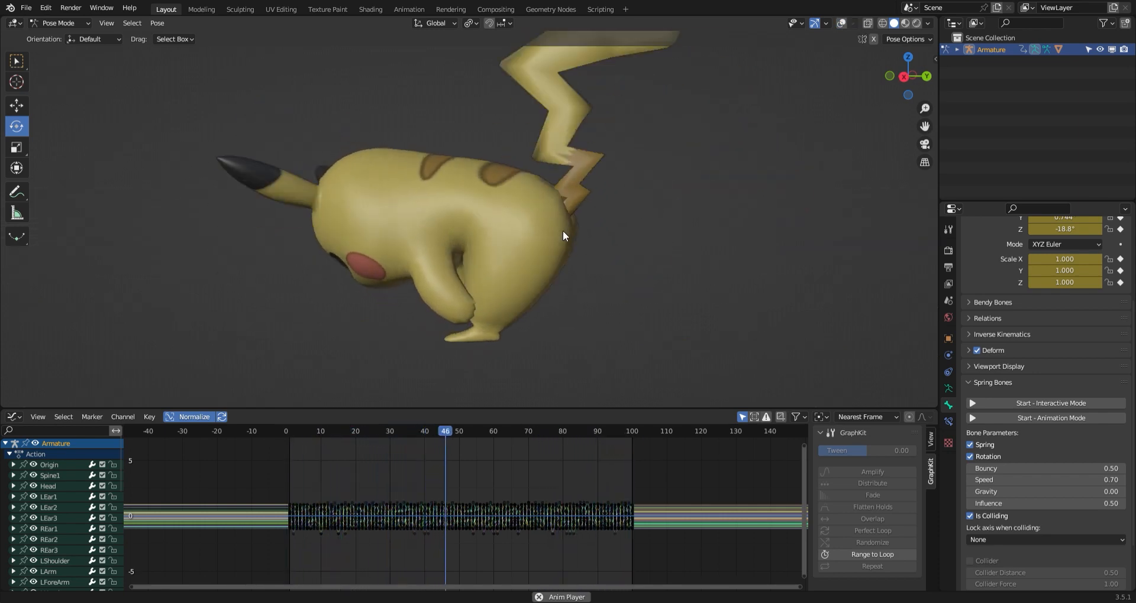
middle_click_drag(562, 231, 536, 261)
scroll(537, 258, "up", 2)
middle_click_drag(657, 253, 608, 271)
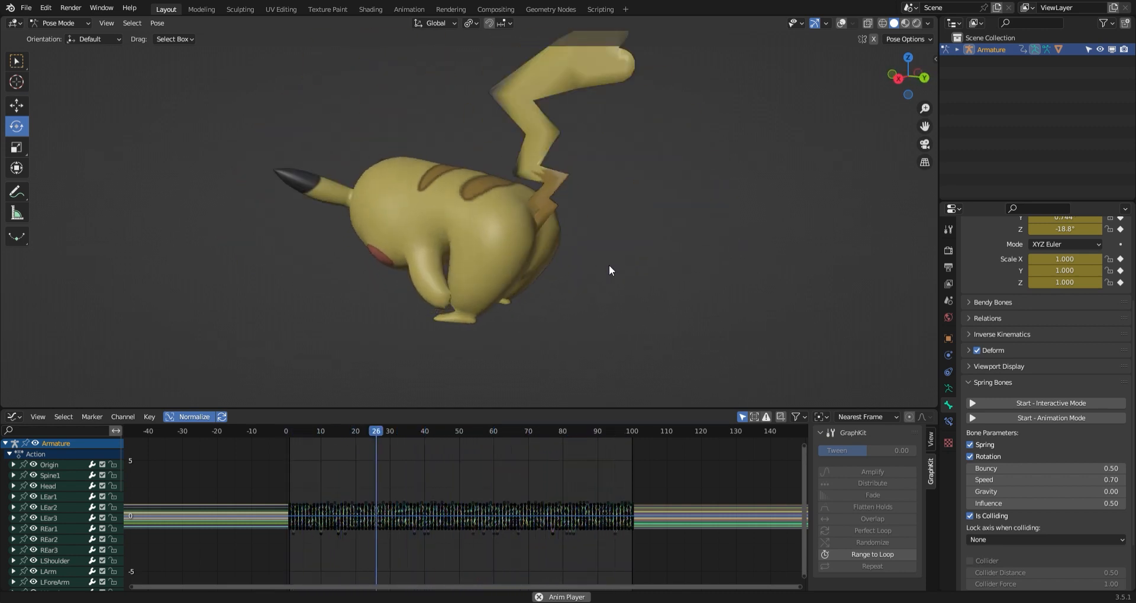
key("Escape")
key("ctrl+s")
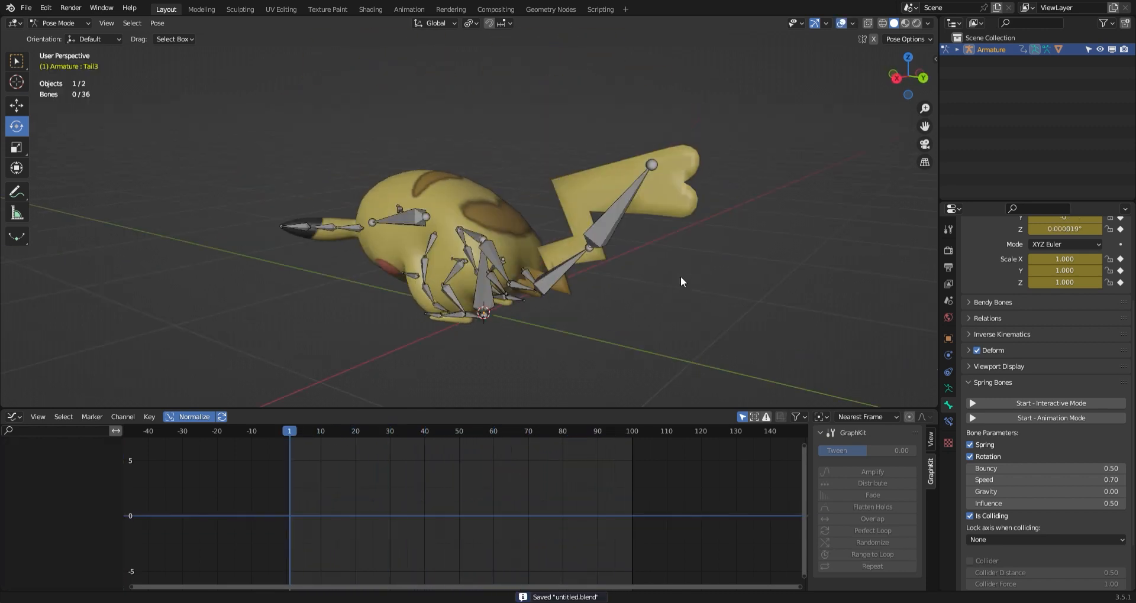
mouse_move(681, 277)
middle_mouse_down()
mouse_move(631, 254)
mouse_move(704, 256)
mouse_move(665, 279)
middle_mouse_up()
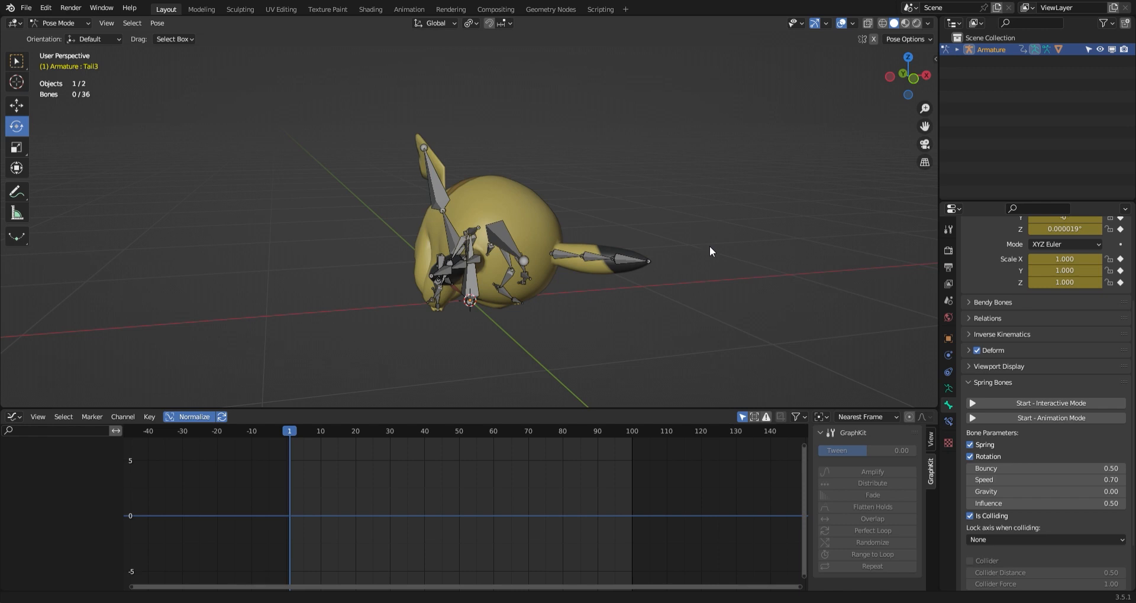
middle_click_drag(825, 275, 579, 266)
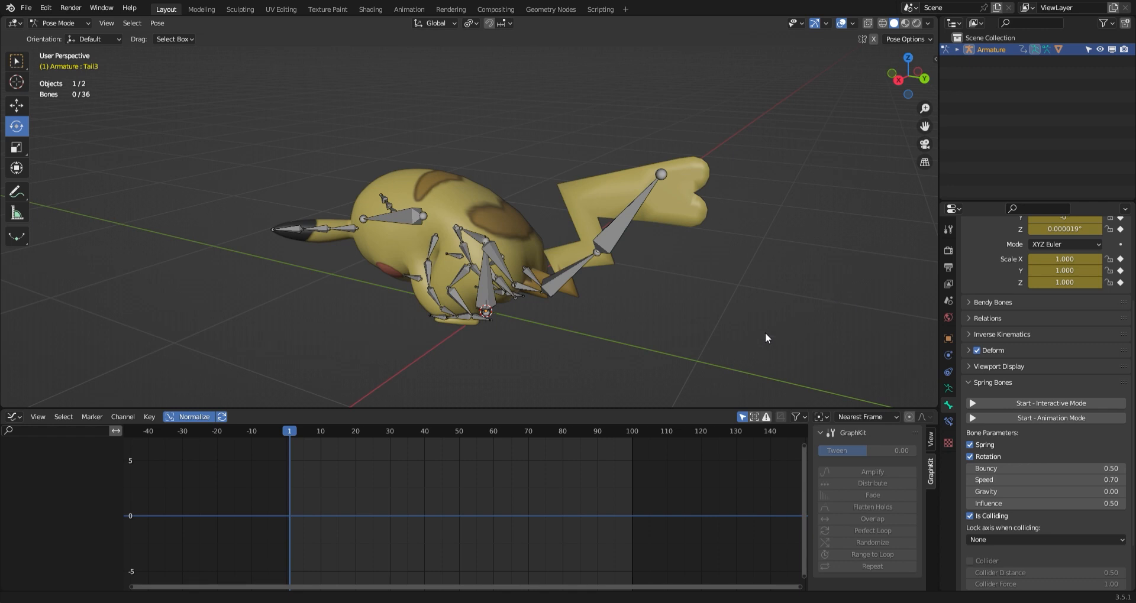
middle_click_drag(763, 320, 581, 290)
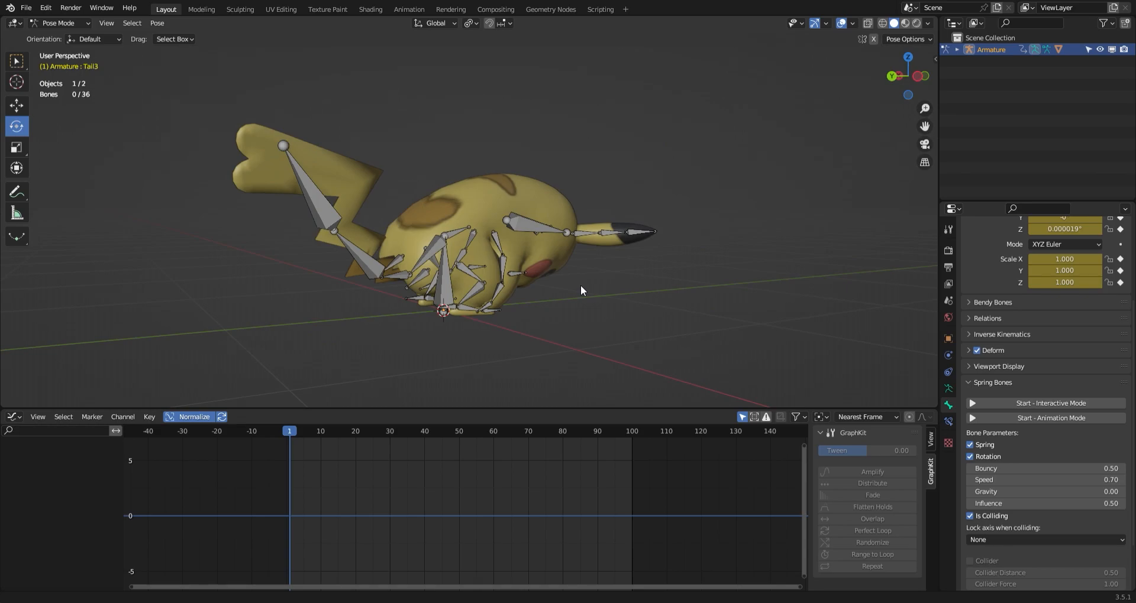